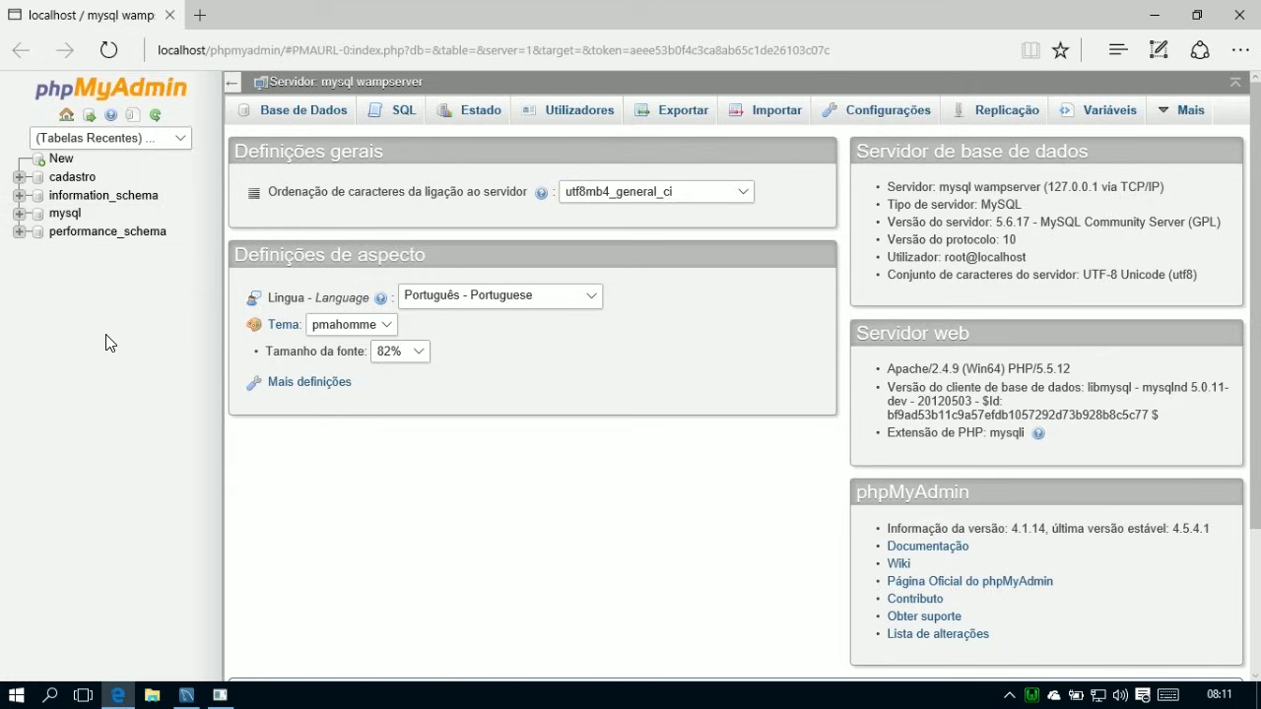
Switch to MySQL Workbench and open the Local instance wampmysqld64 connection to view the cadastro schema's objects.
{"action": "left_click", "coordinate": [187, 690]}
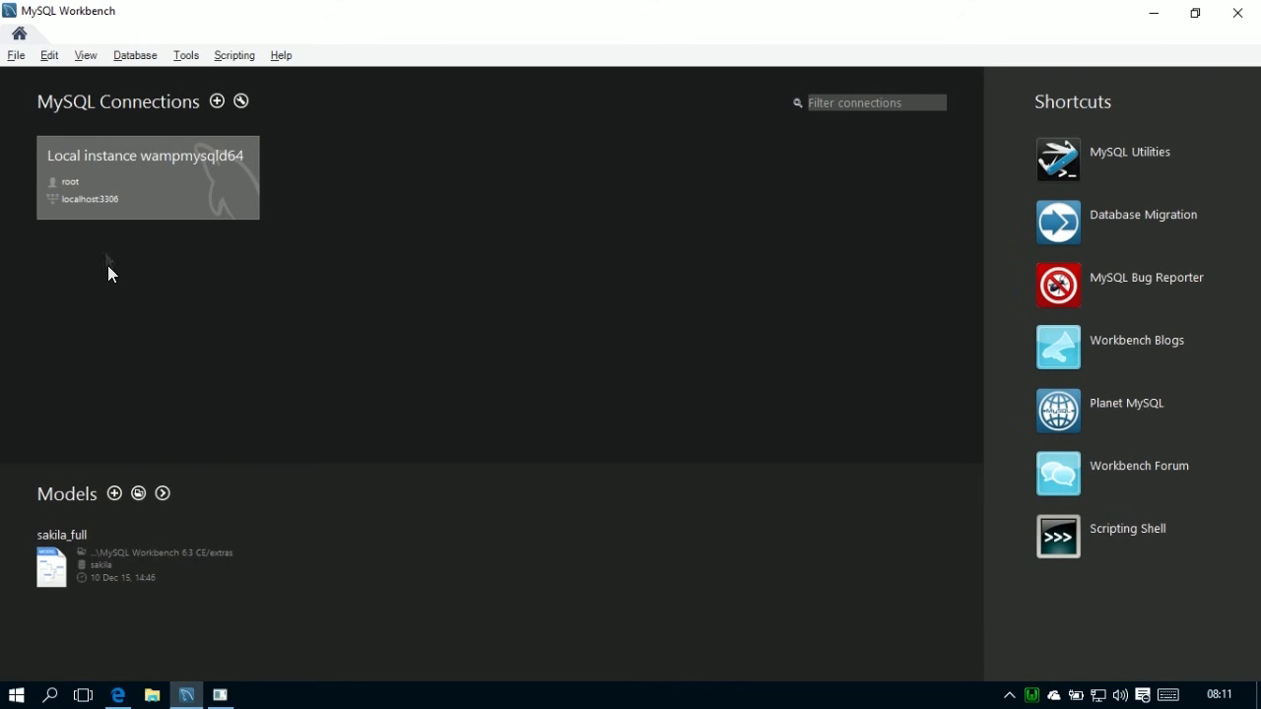
{"action": "left_click", "coordinate": [113, 189]}
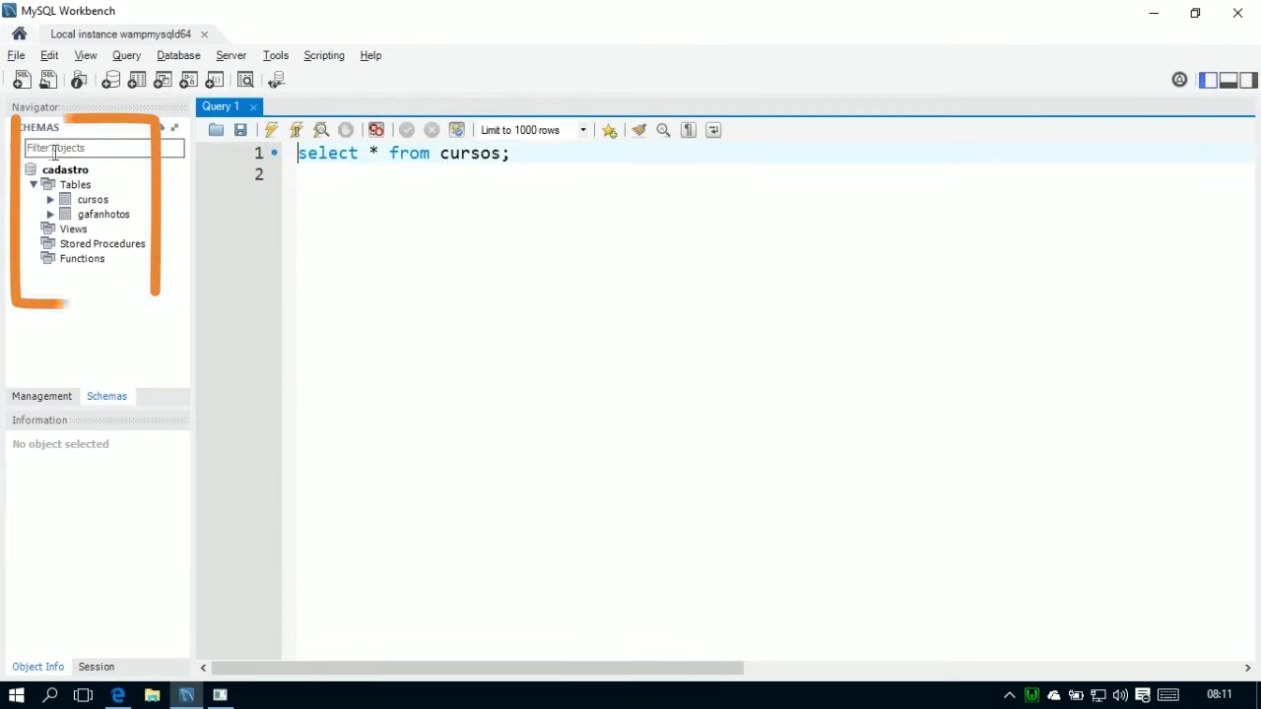
{"action": "left_click", "coordinate": [17, 171]}
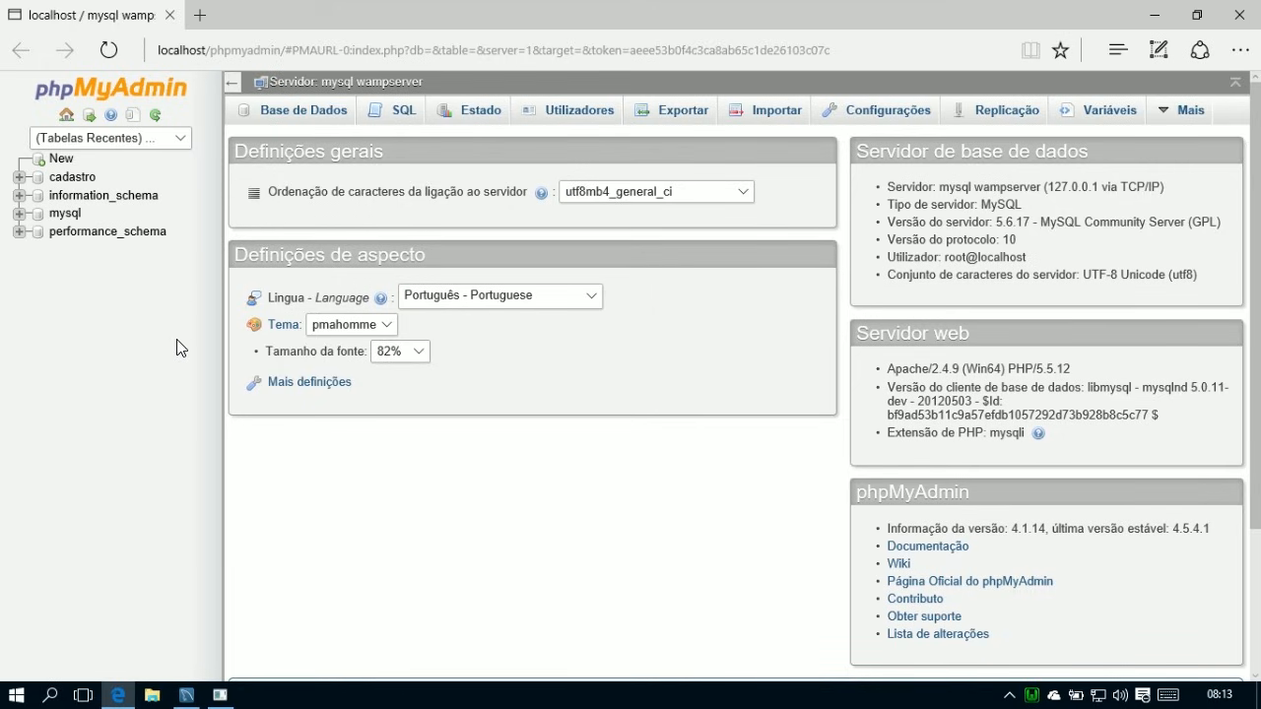
Create a new database named exemplo with the utf8_general_ci collation.
{"action": "left_click", "coordinate": [73, 162]}
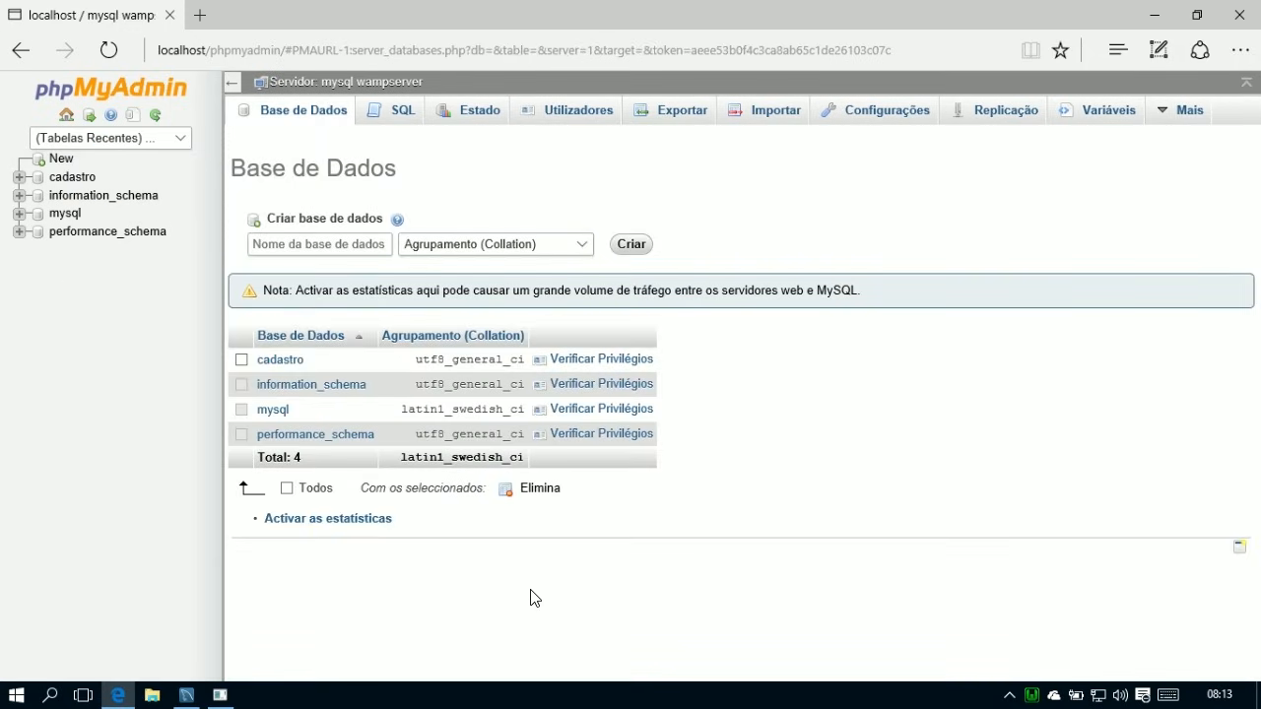
{"action": "left_click", "coordinate": [66, 116]}
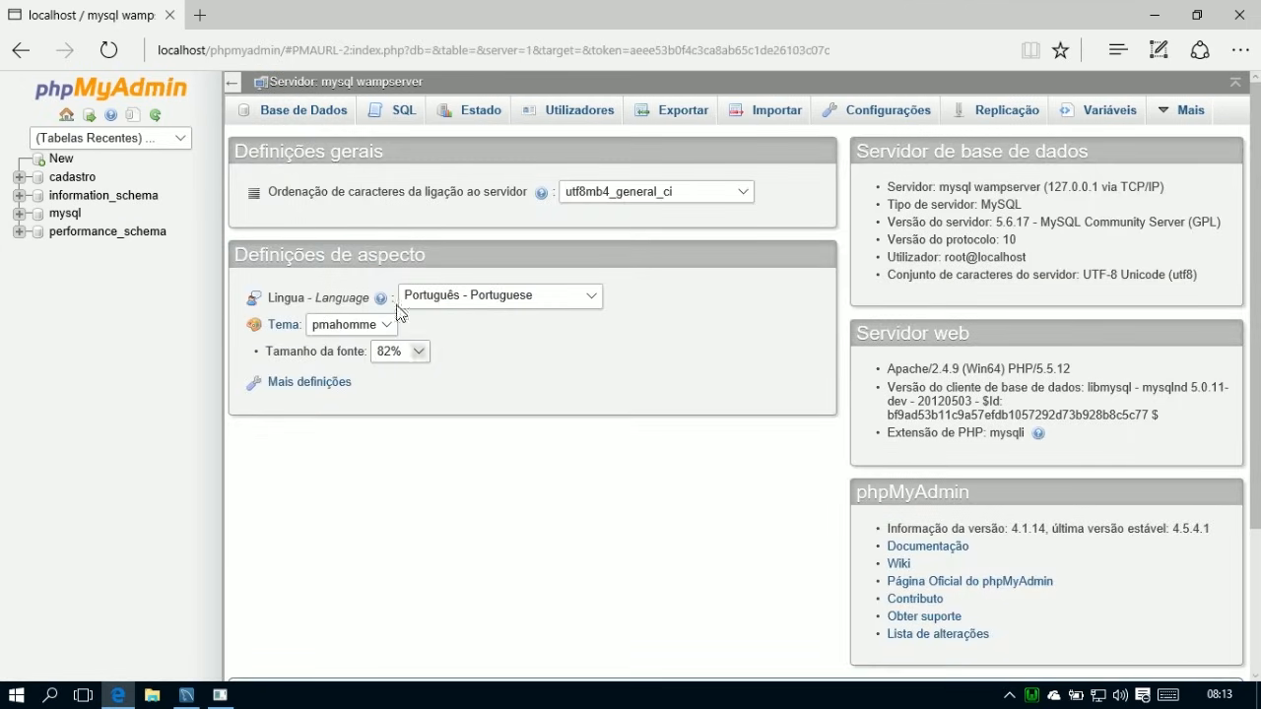
{"action": "left_click", "coordinate": [303, 120]}
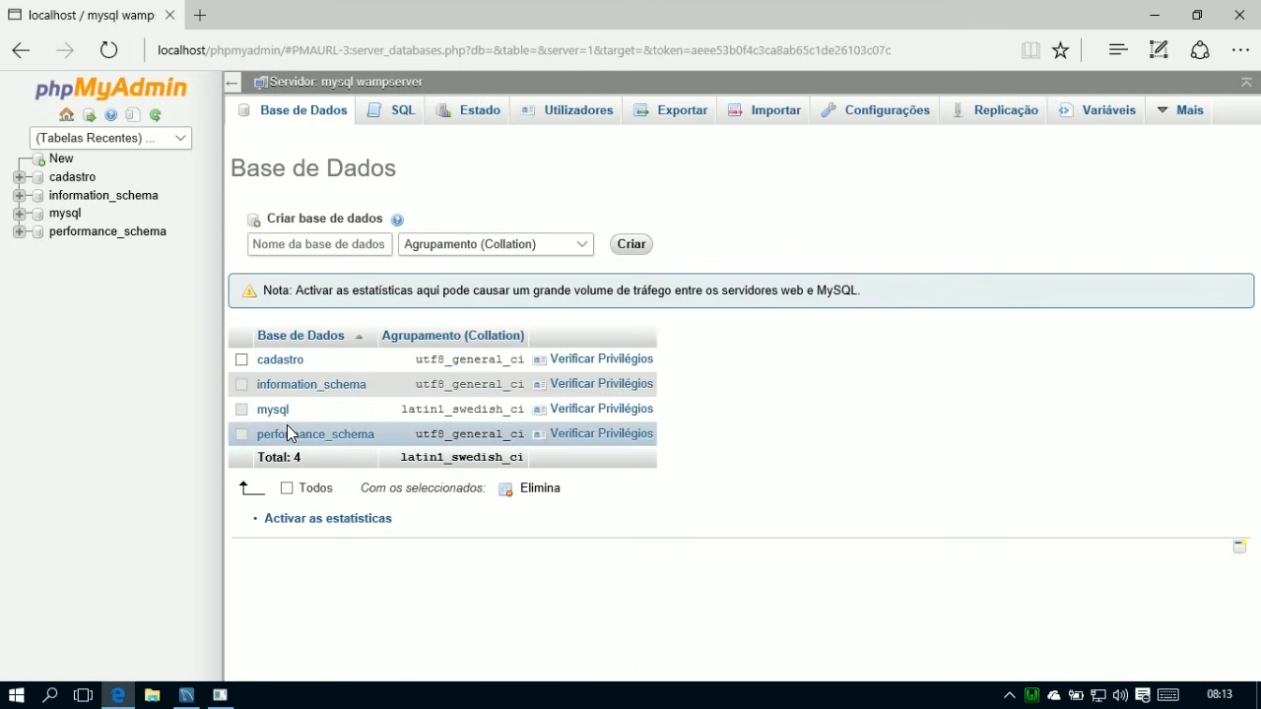
{"action": "left_click", "coordinate": [288, 247]}
{"action": "type", "text": "exemplo"}
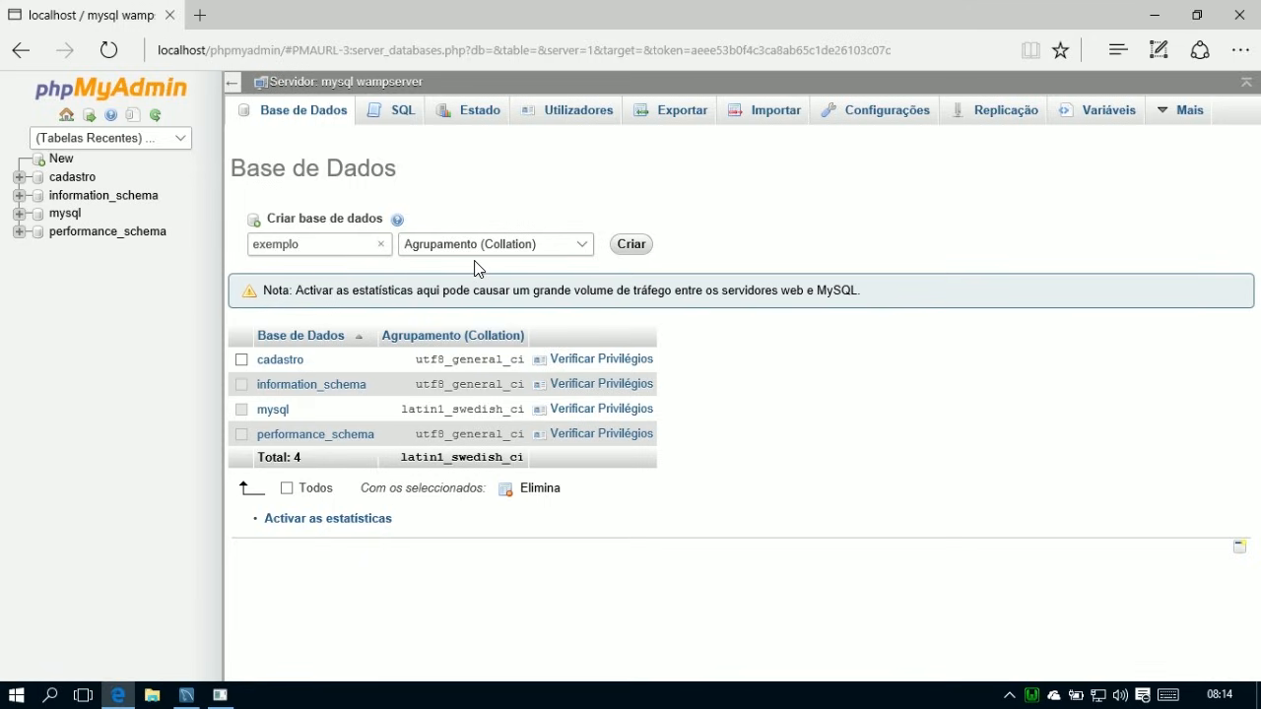
{"action": "left_click", "coordinate": [582, 246]}
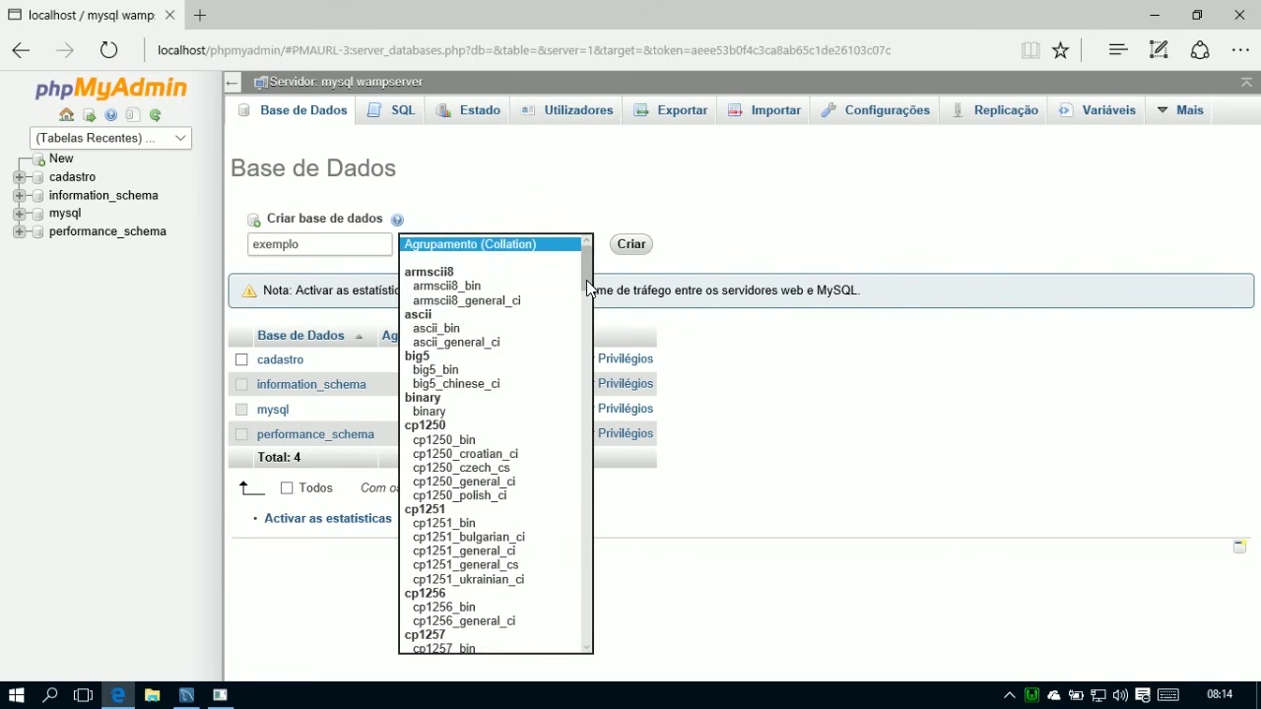
{"action": "scroll", "coordinate": [527, 443], "scroll_direction": "down", "scroll_amount": 10}
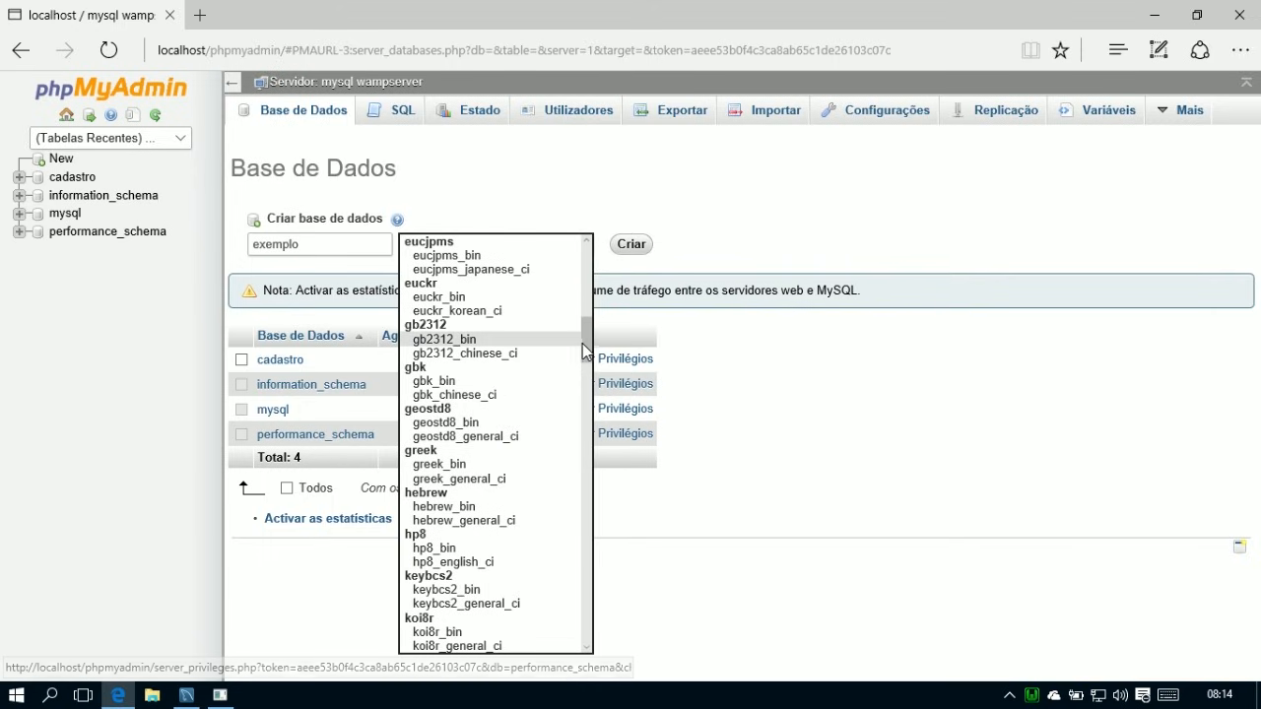
{"action": "left_click_drag", "start_coordinate": [586, 341], "coordinate": [582, 573]}
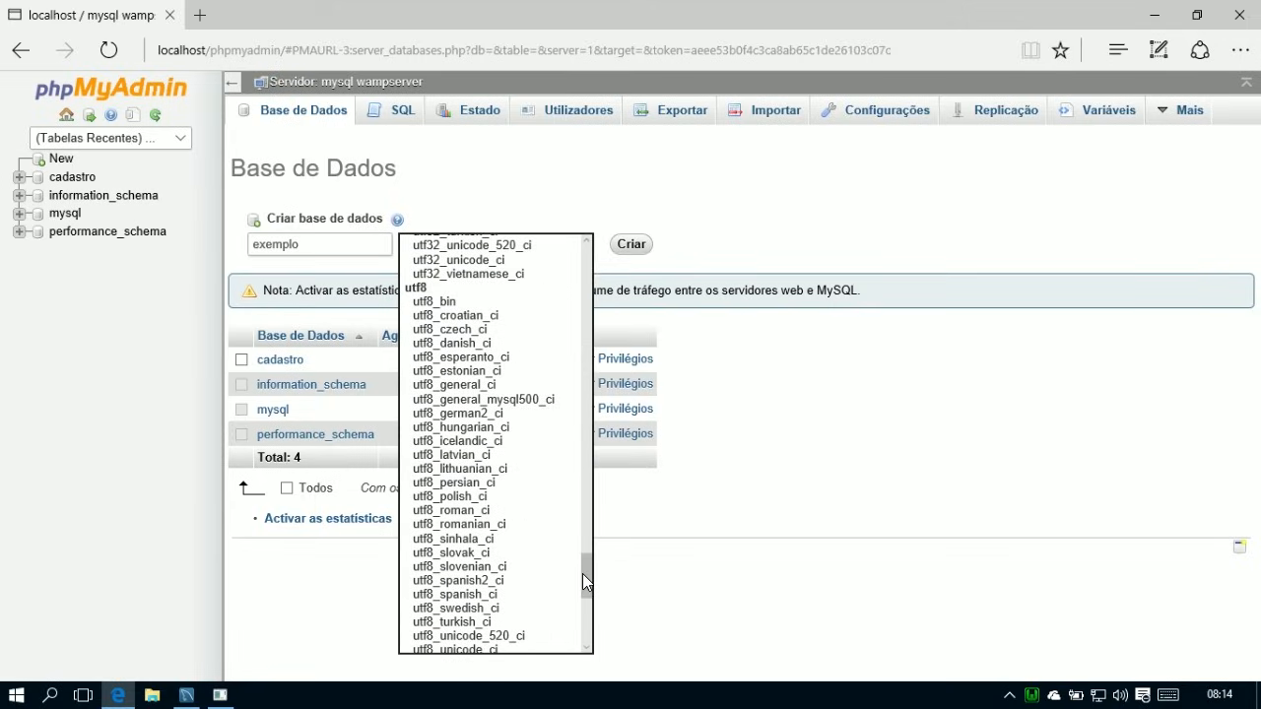
{"action": "left_click", "coordinate": [441, 385]}
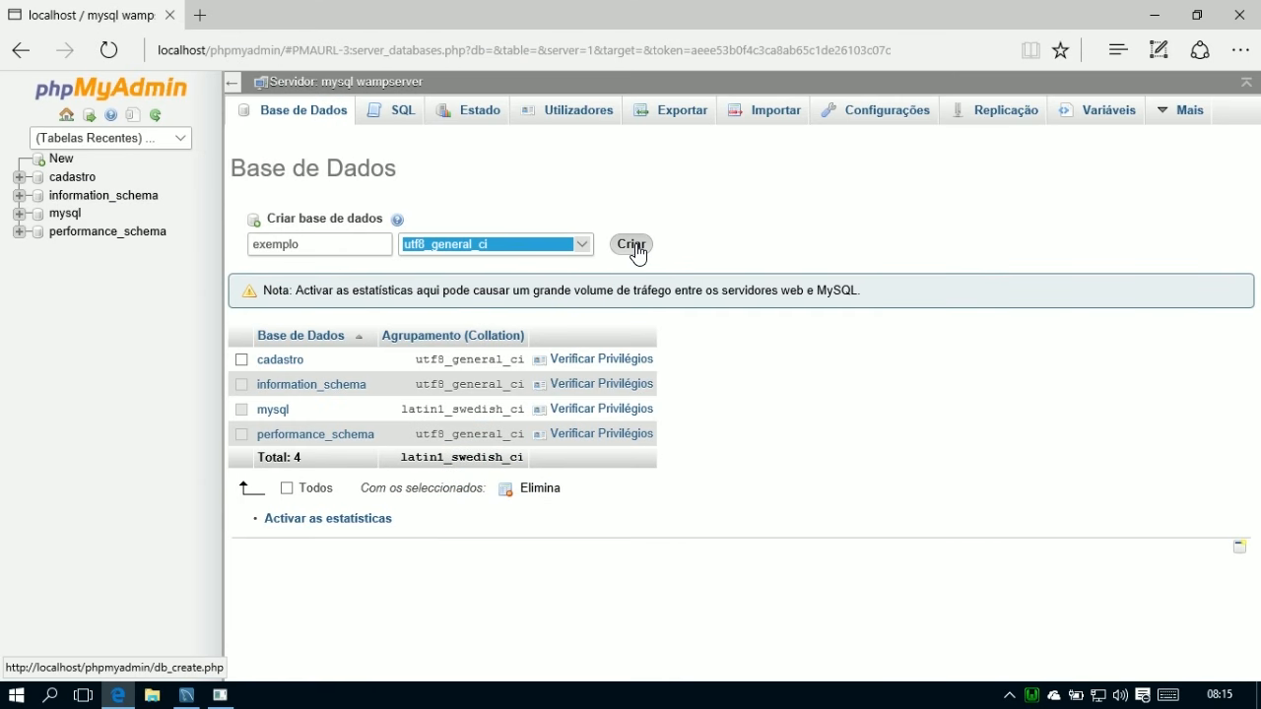
{"action": "left_click", "coordinate": [634, 246]}
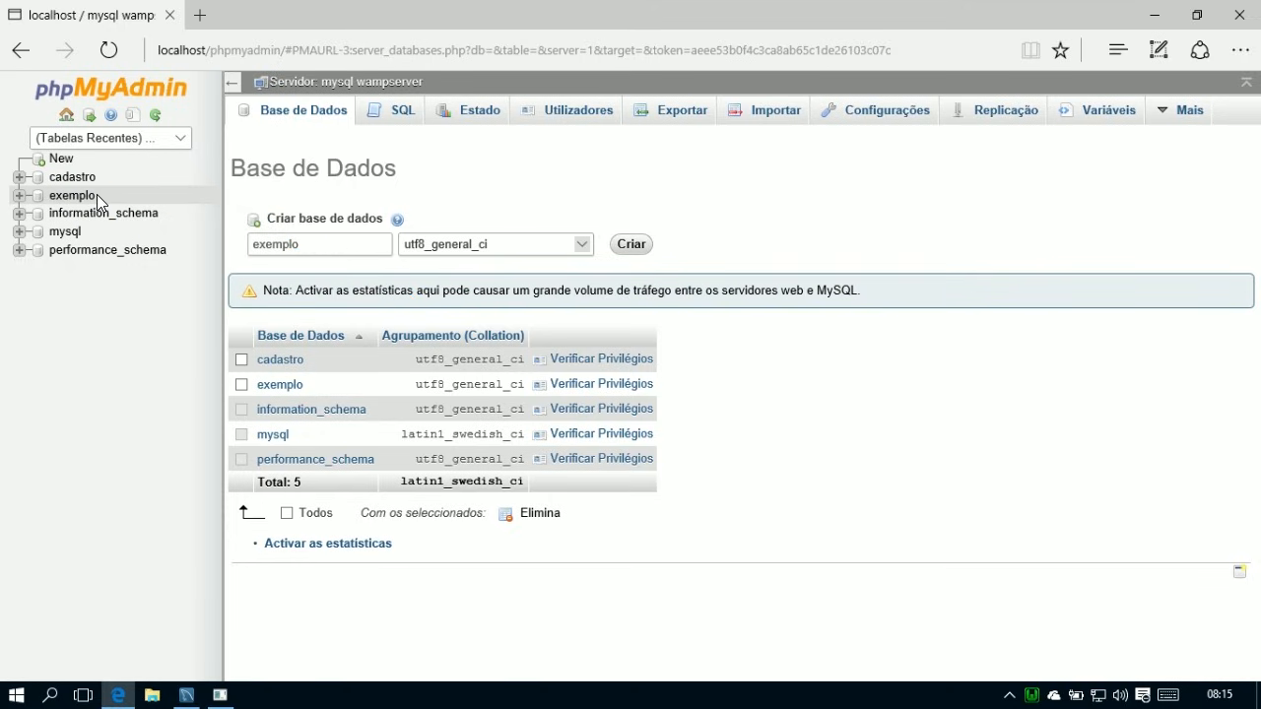
Open the exemplo database and start a new table named amigos with 3 columns.
{"action": "left_click", "coordinate": [71, 195]}
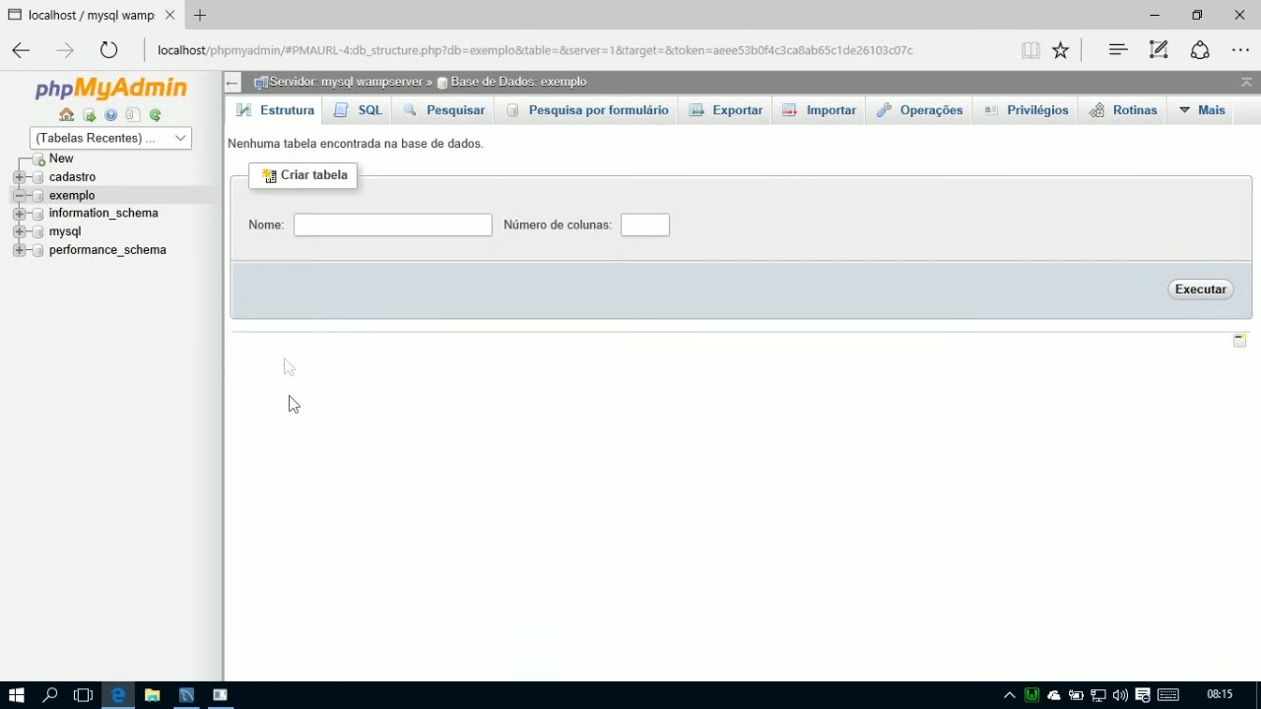
{"action": "left_click", "coordinate": [310, 225]}
{"action": "type", "text": "amigos"}
{"action": "left_click", "coordinate": [638, 226]}
{"action": "type", "text": "3"}
{"action": "left_click", "coordinate": [581, 274]}
{"action": "left_click", "coordinate": [1182, 292]}
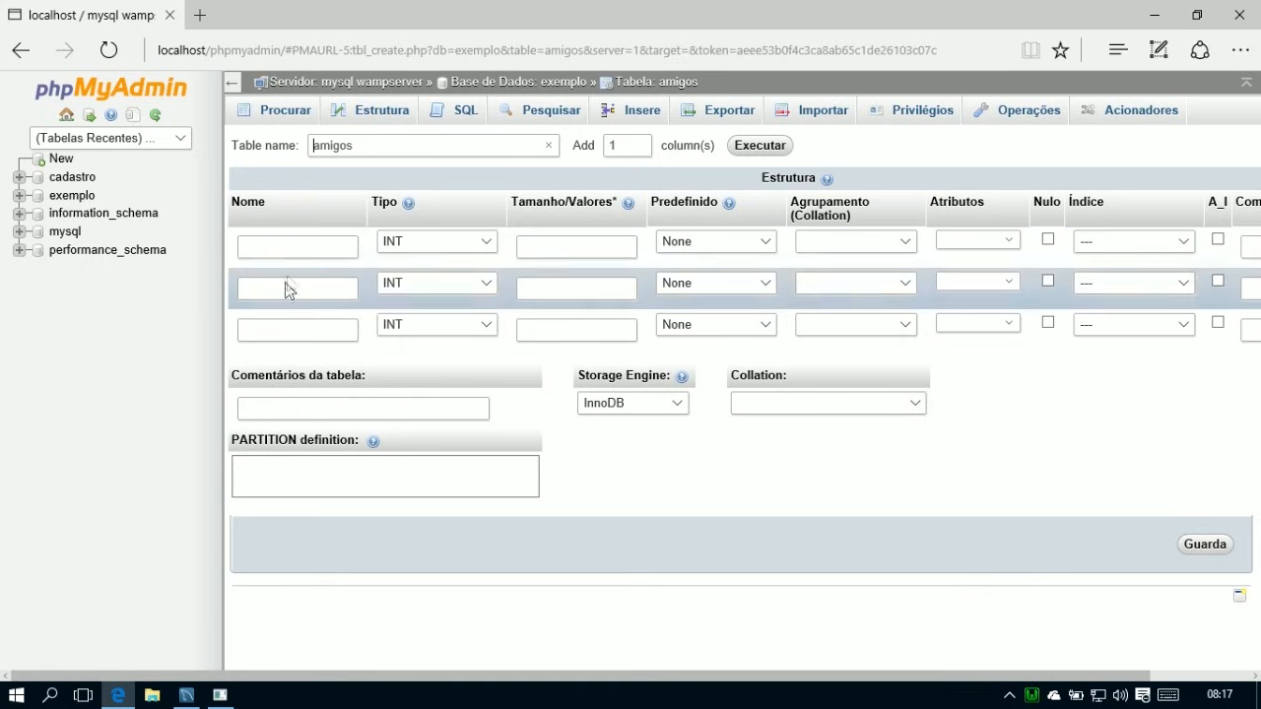
Name the three columns of the amigos table id, nome and tel.
{"action": "left_click", "coordinate": [294, 247]}
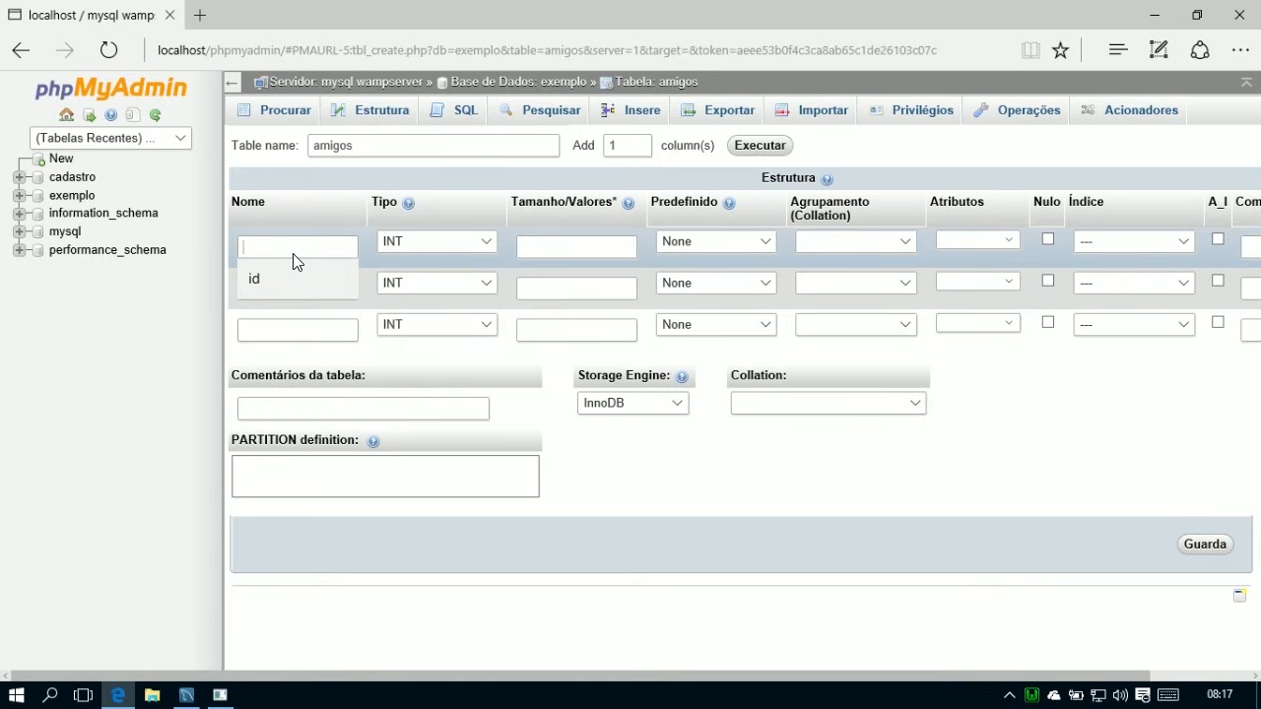
{"action": "type", "text": "id"}
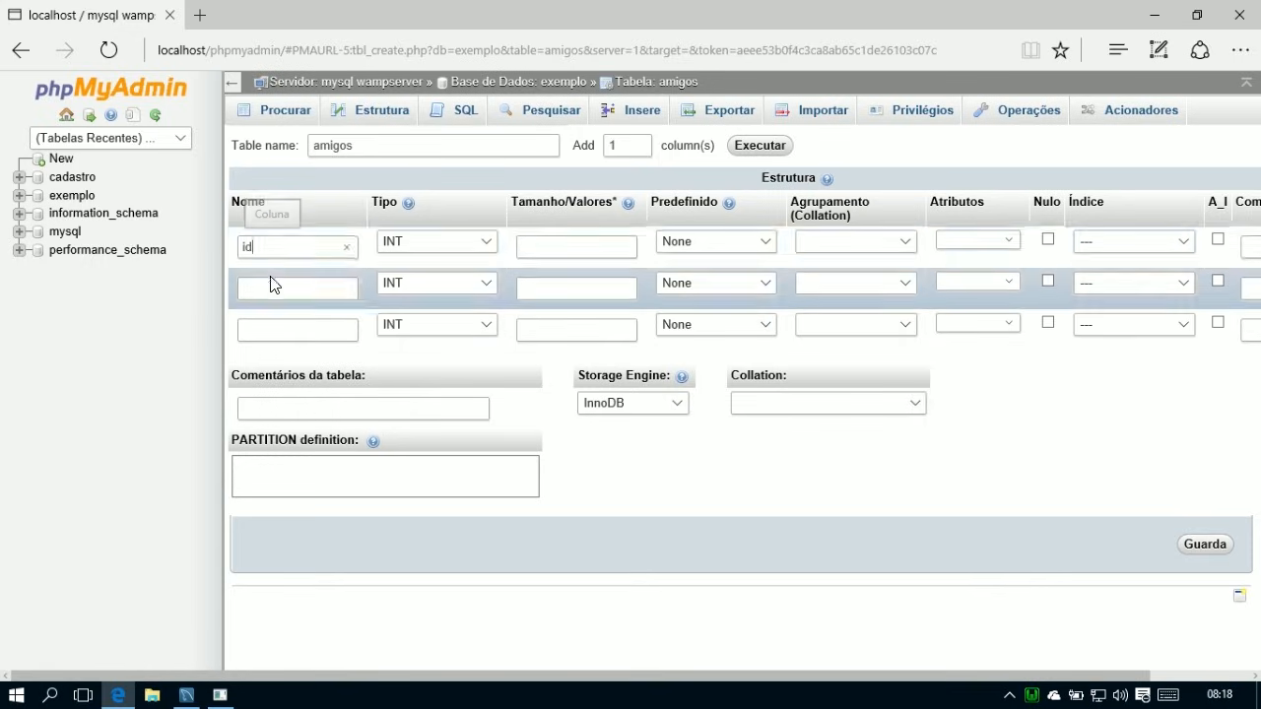
{"action": "left_click", "coordinate": [271, 286]}
{"action": "type", "text": "nome"}
{"action": "left_click", "coordinate": [275, 330]}
{"action": "type", "text": "tel"}
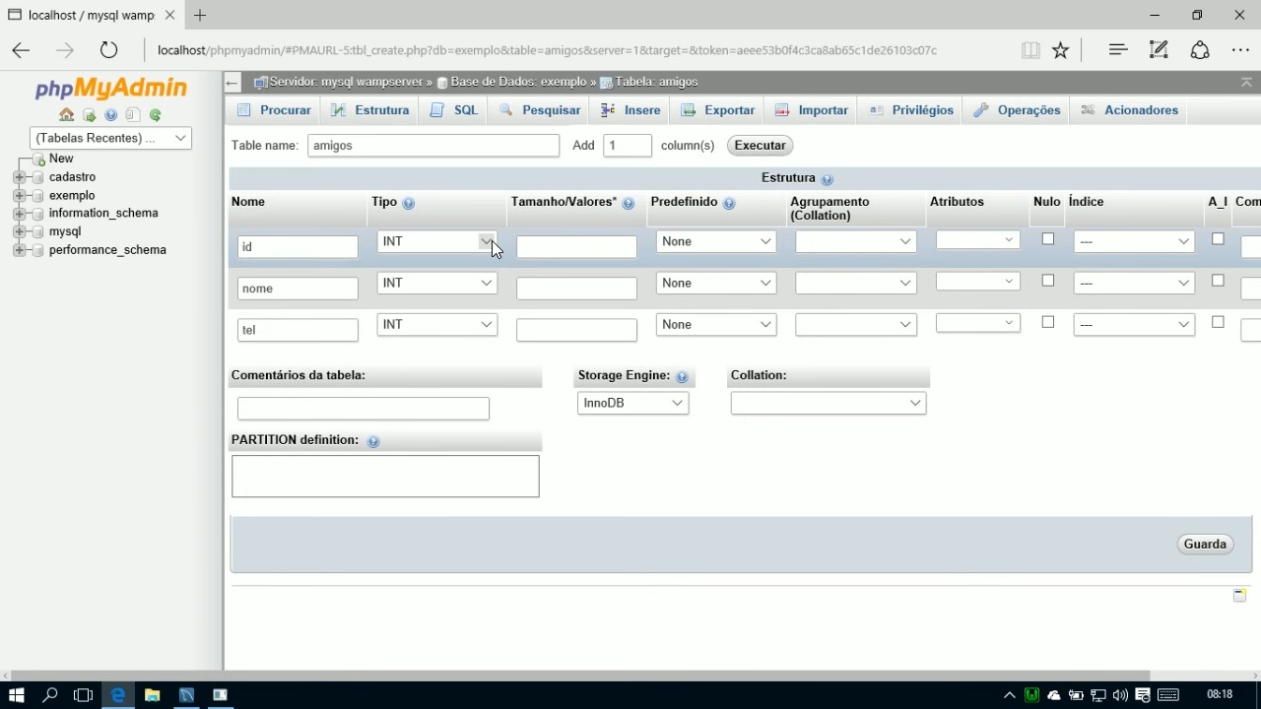
{"action": "left_click", "coordinate": [491, 240]}
{"action": "left_click_drag", "start_coordinate": [565, 276], "coordinate": [549, 523]}
{"action": "left_click_drag", "start_coordinate": [564, 305], "coordinate": [564, 582]}
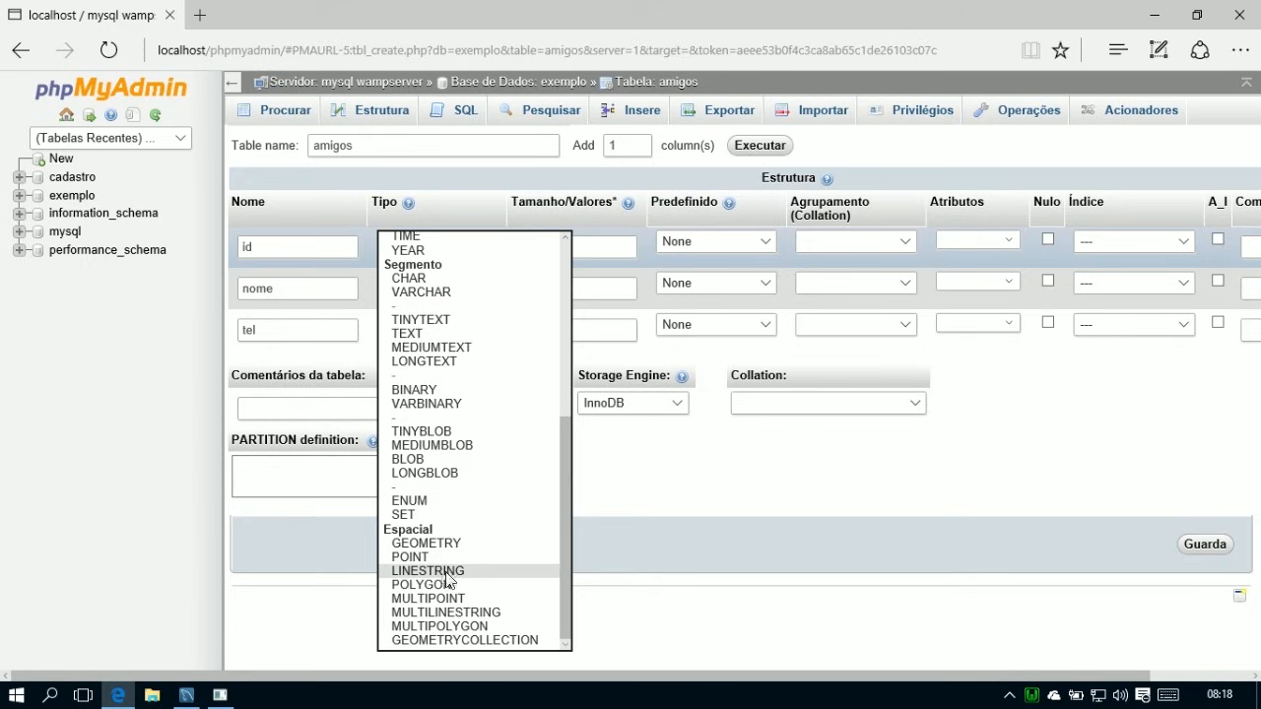
{"action": "left_click", "coordinate": [634, 592]}
Define nome as VARCHAR with length 30 and tel as VARCHAR with length 11.
{"action": "left_click", "coordinate": [468, 287]}
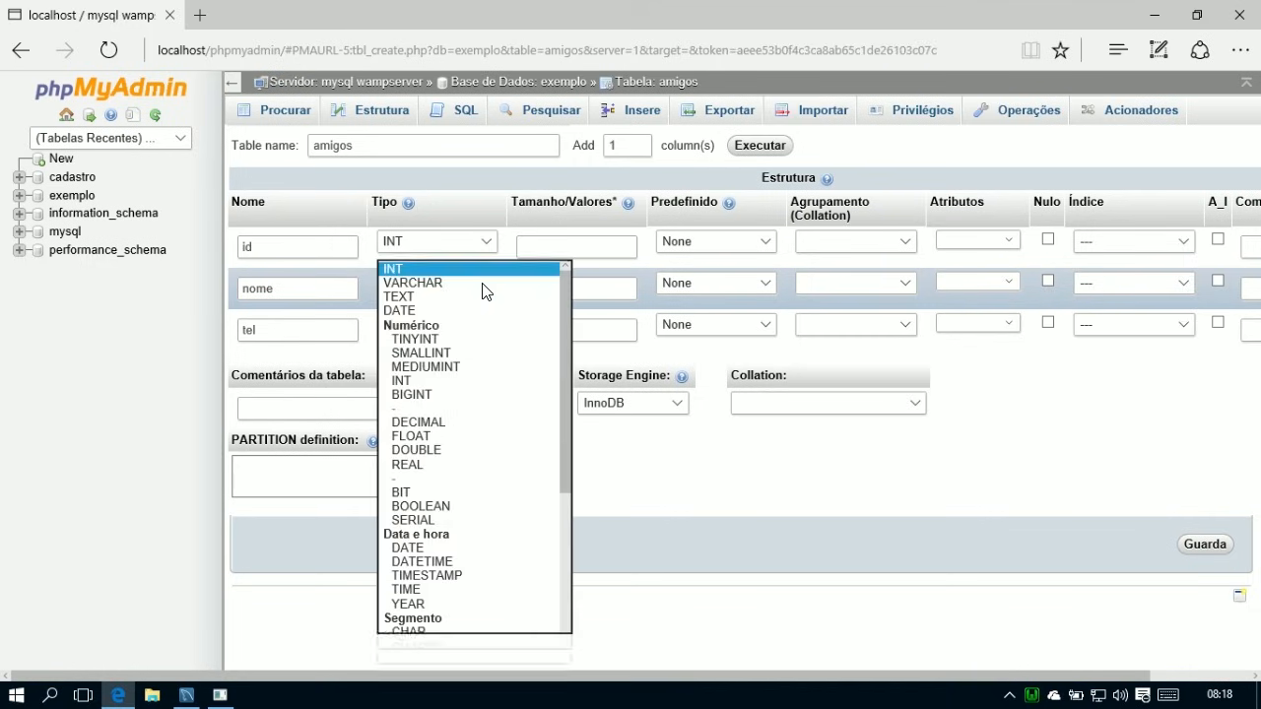
{"action": "left_click", "coordinate": [413, 283]}
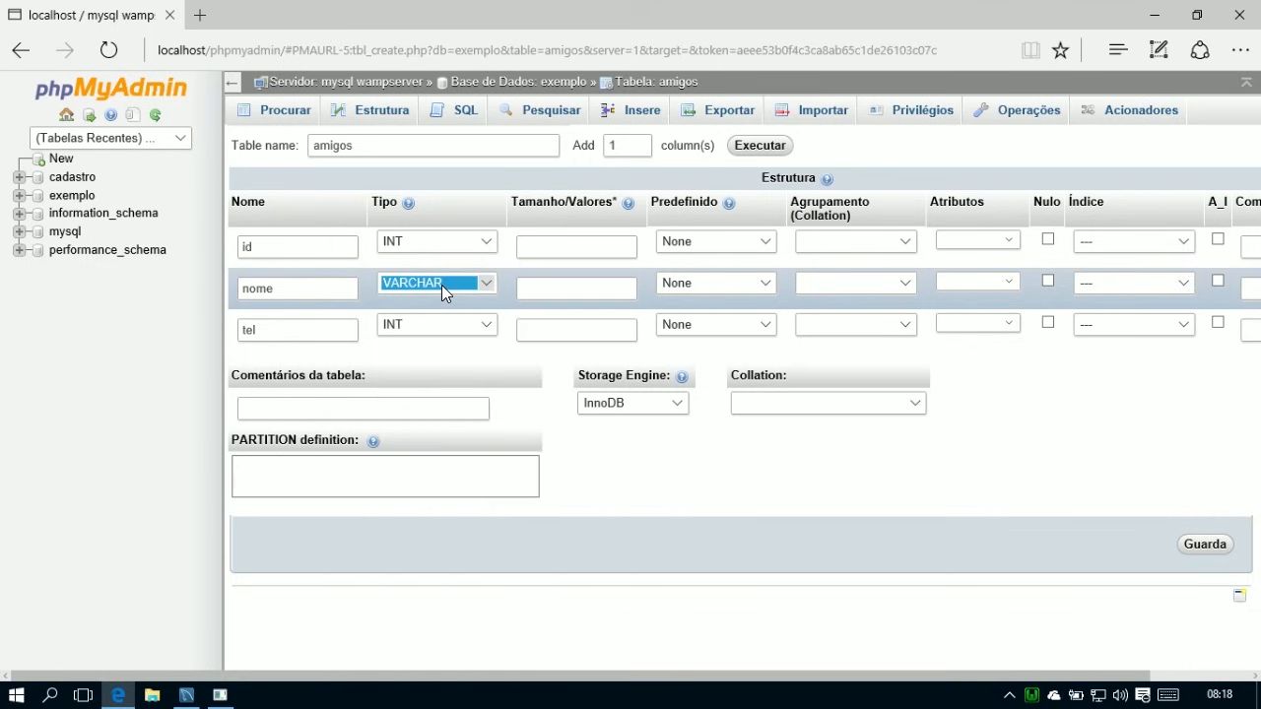
{"action": "left_click", "coordinate": [485, 329]}
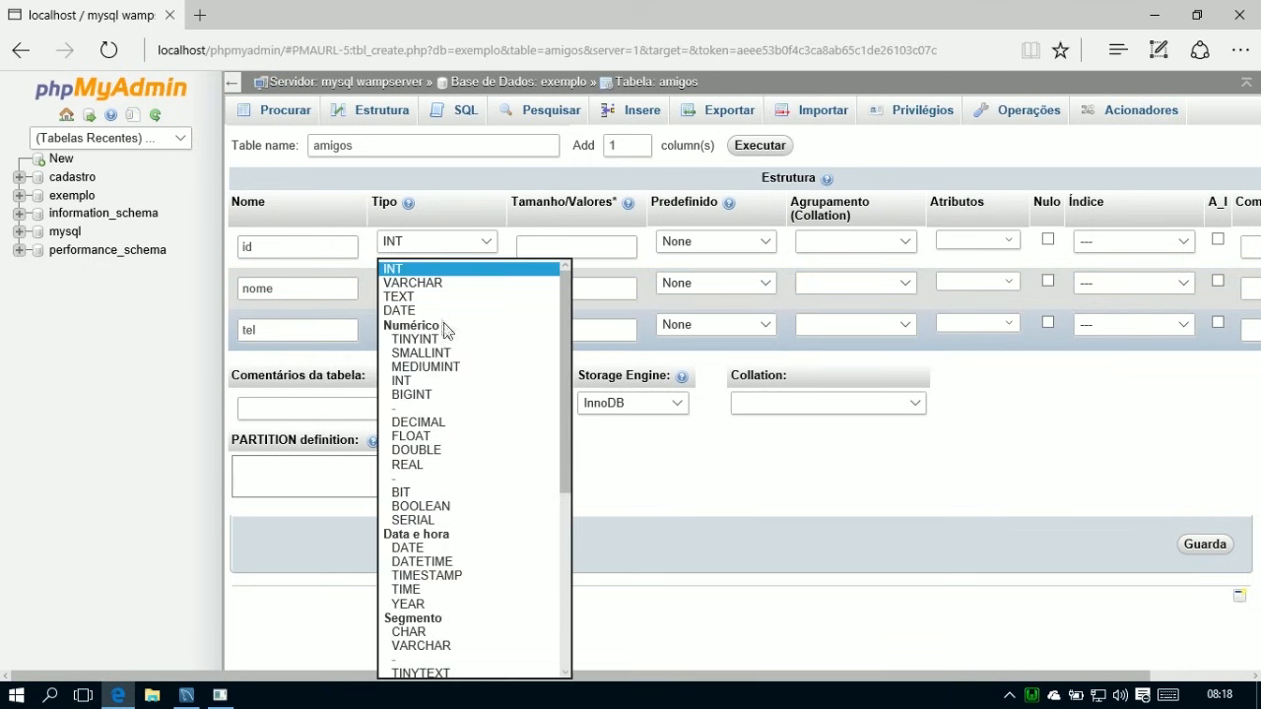
{"action": "left_click", "coordinate": [414, 283]}
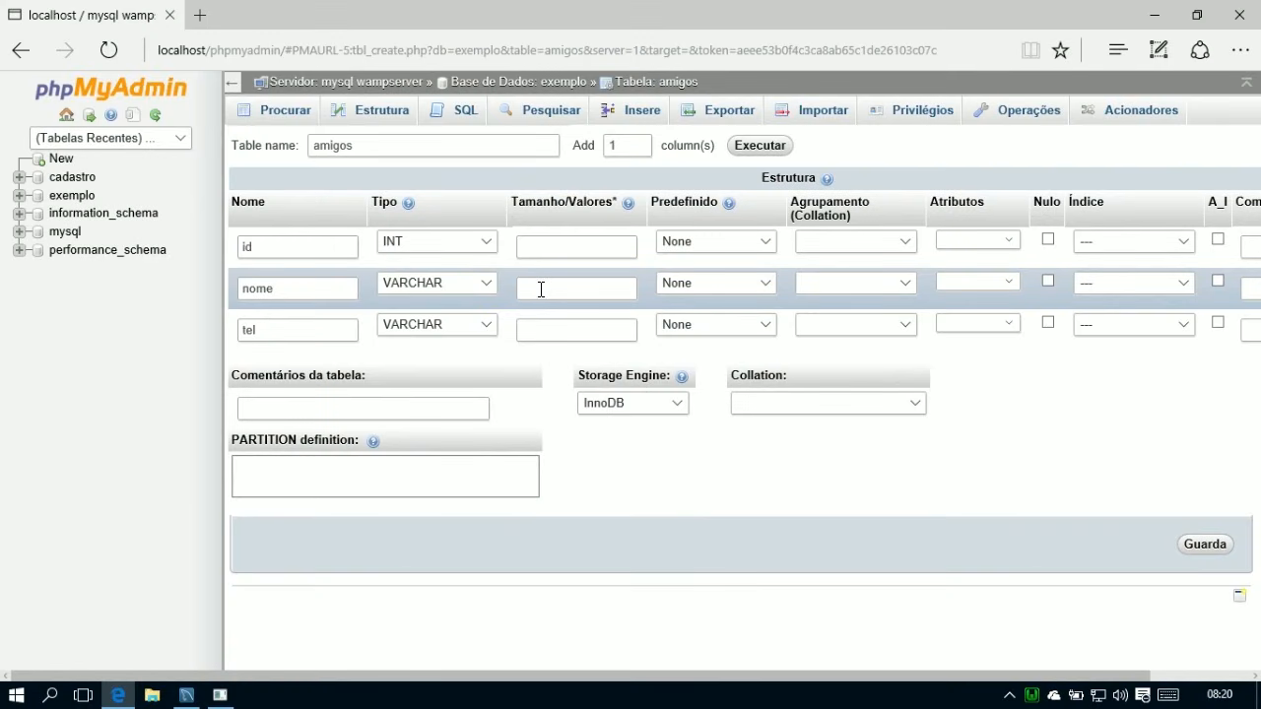
{"action": "left_click", "coordinate": [540, 288]}
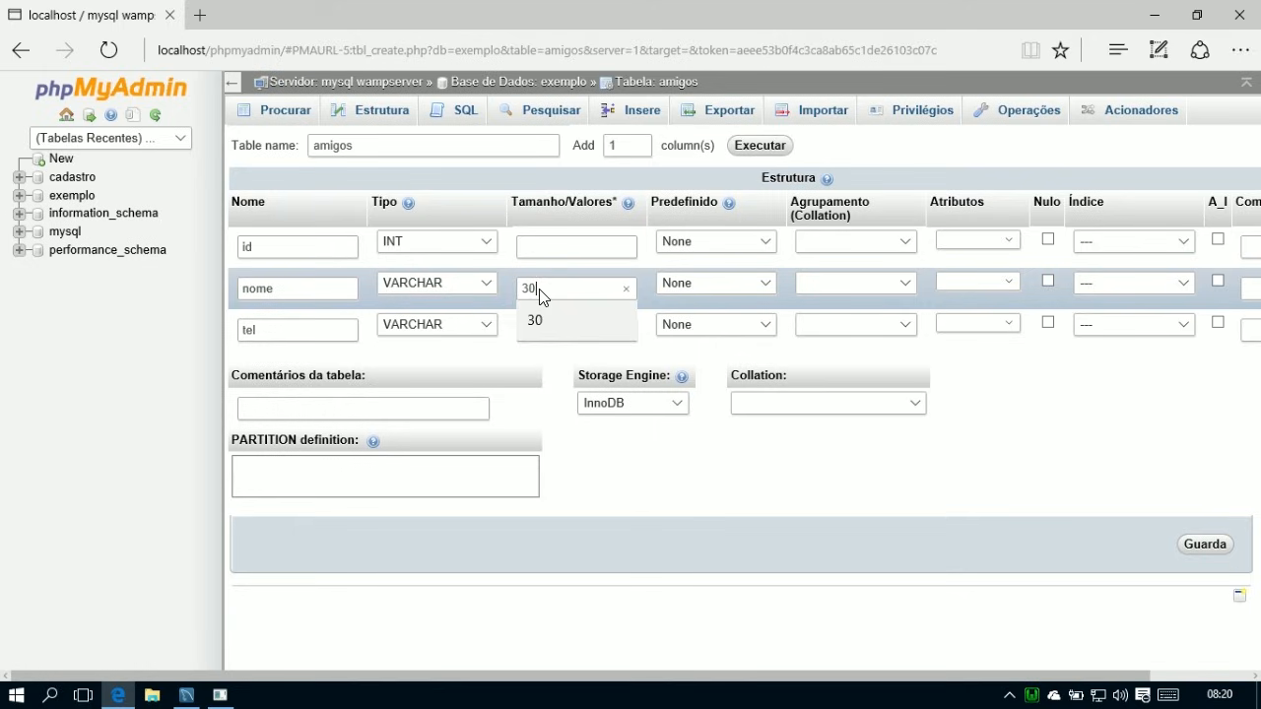
{"action": "type", "text": "30"}
{"action": "left_click", "coordinate": [550, 326]}
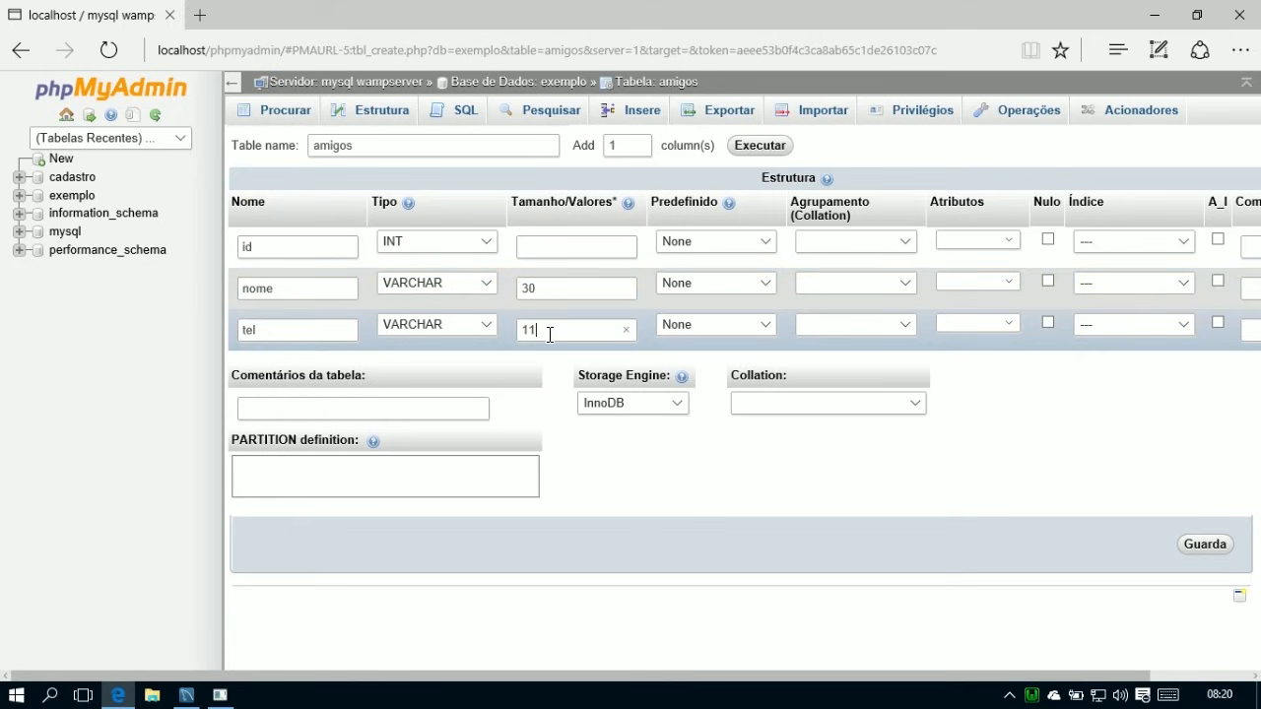
{"action": "type", "text": "11"}
Allow null values in the tel column, keeping None as its default.
{"action": "left_click", "coordinate": [741, 331]}
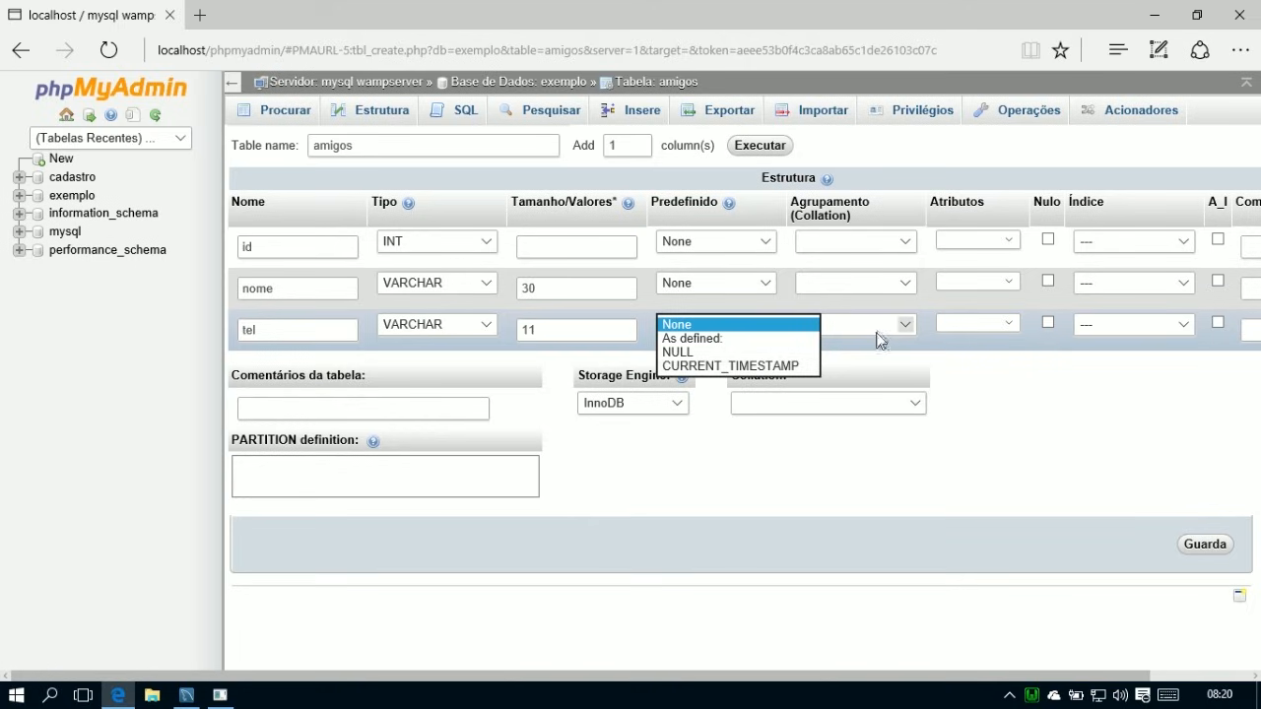
{"action": "left_click", "coordinate": [873, 356]}
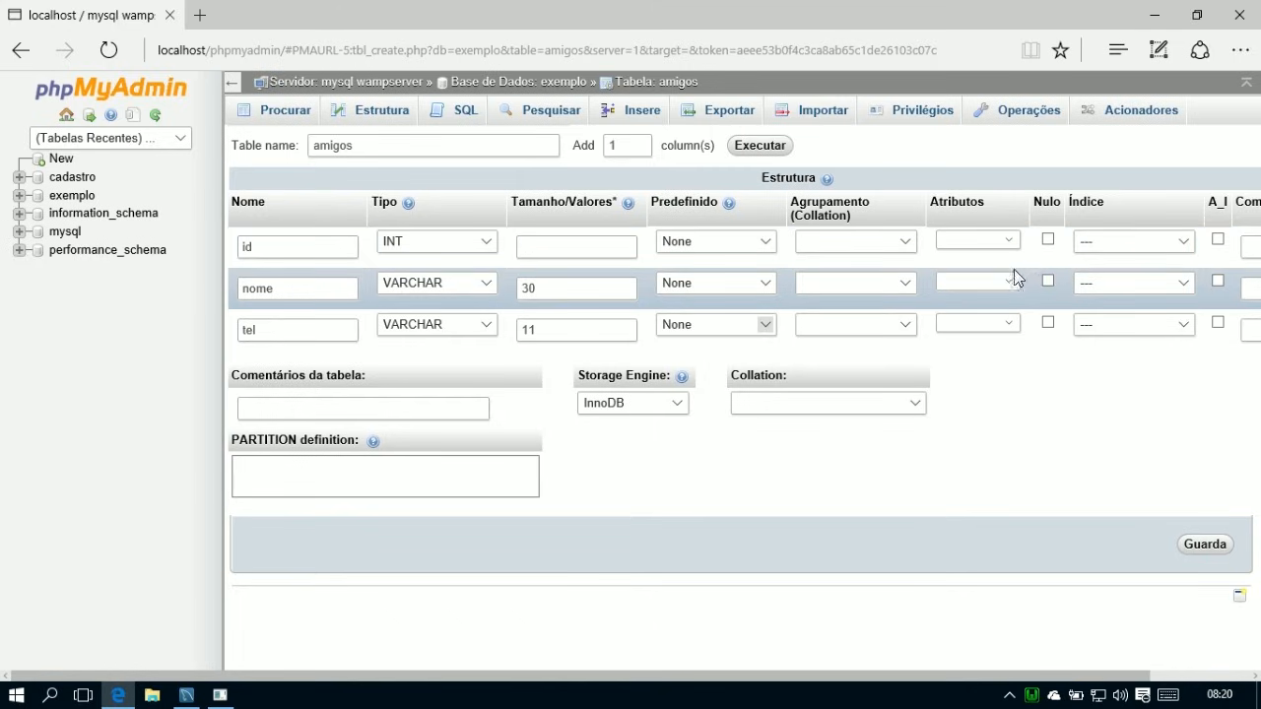
{"action": "left_click", "coordinate": [1049, 325]}
Set the index to PRIMARY for the id column and UNIQUE for the nome column.
{"action": "left_click", "coordinate": [1186, 283]}
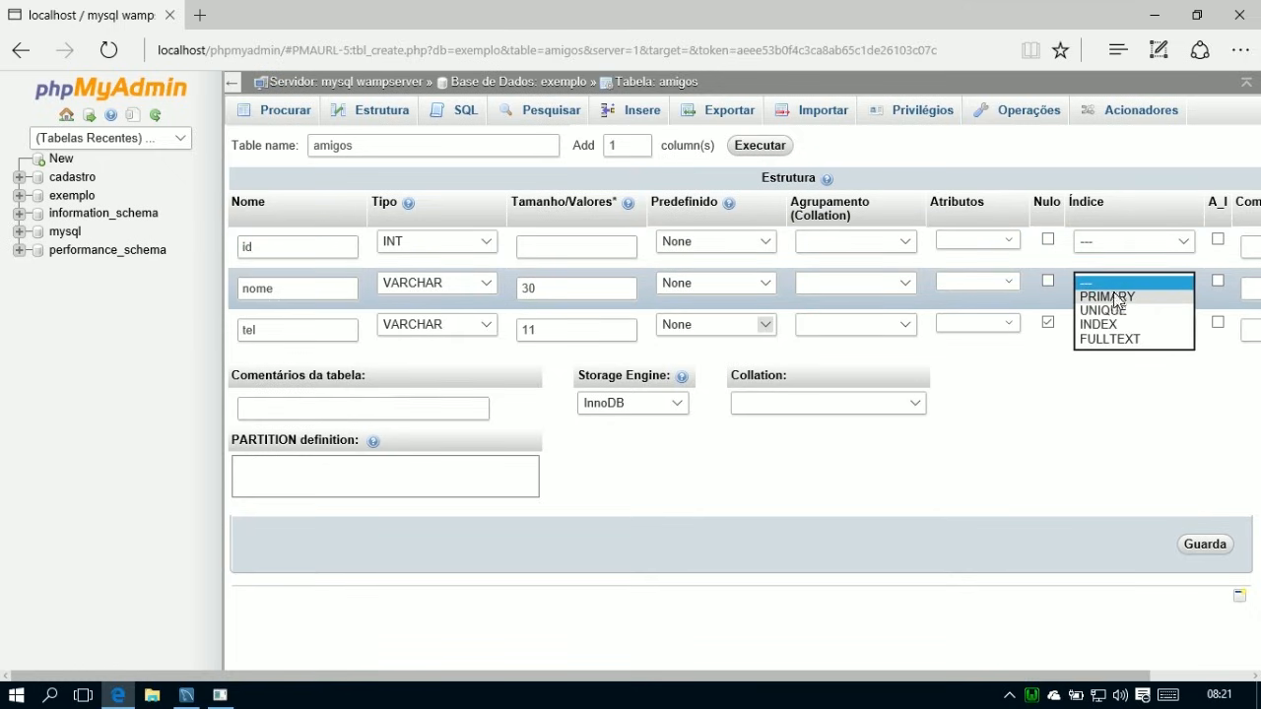
{"action": "left_click", "coordinate": [1131, 242]}
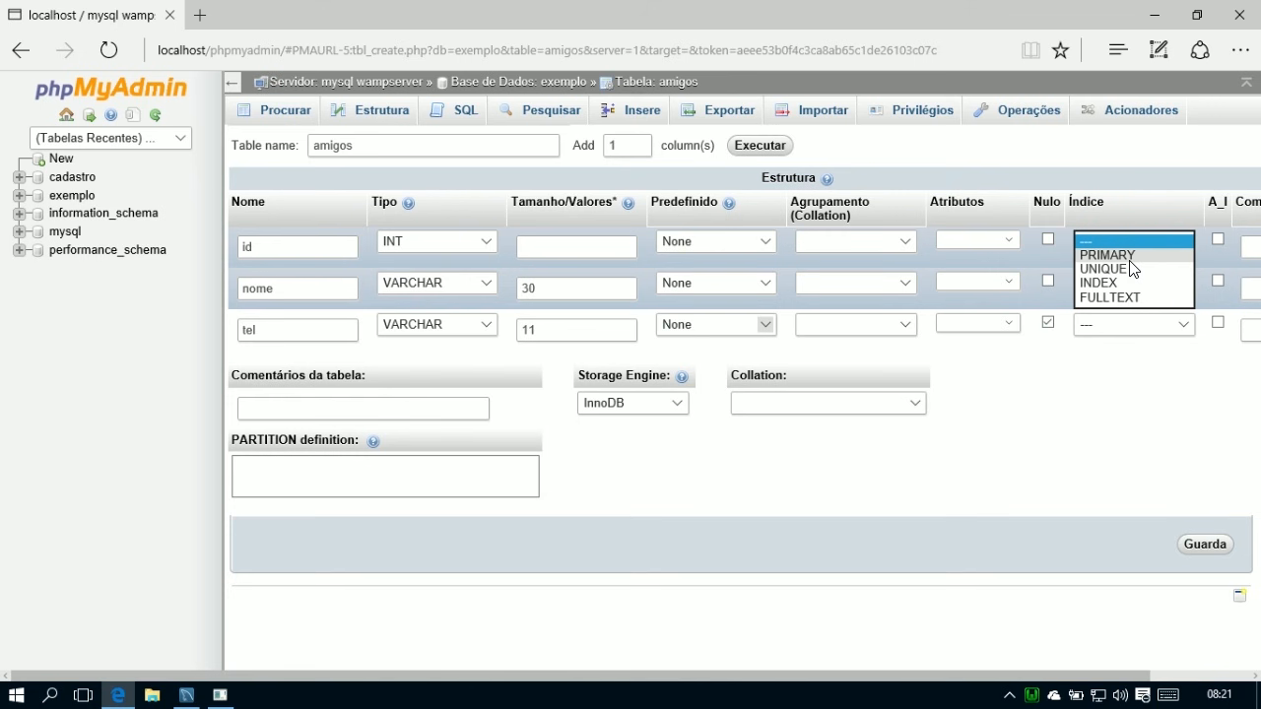
{"action": "left_click", "coordinate": [1129, 258]}
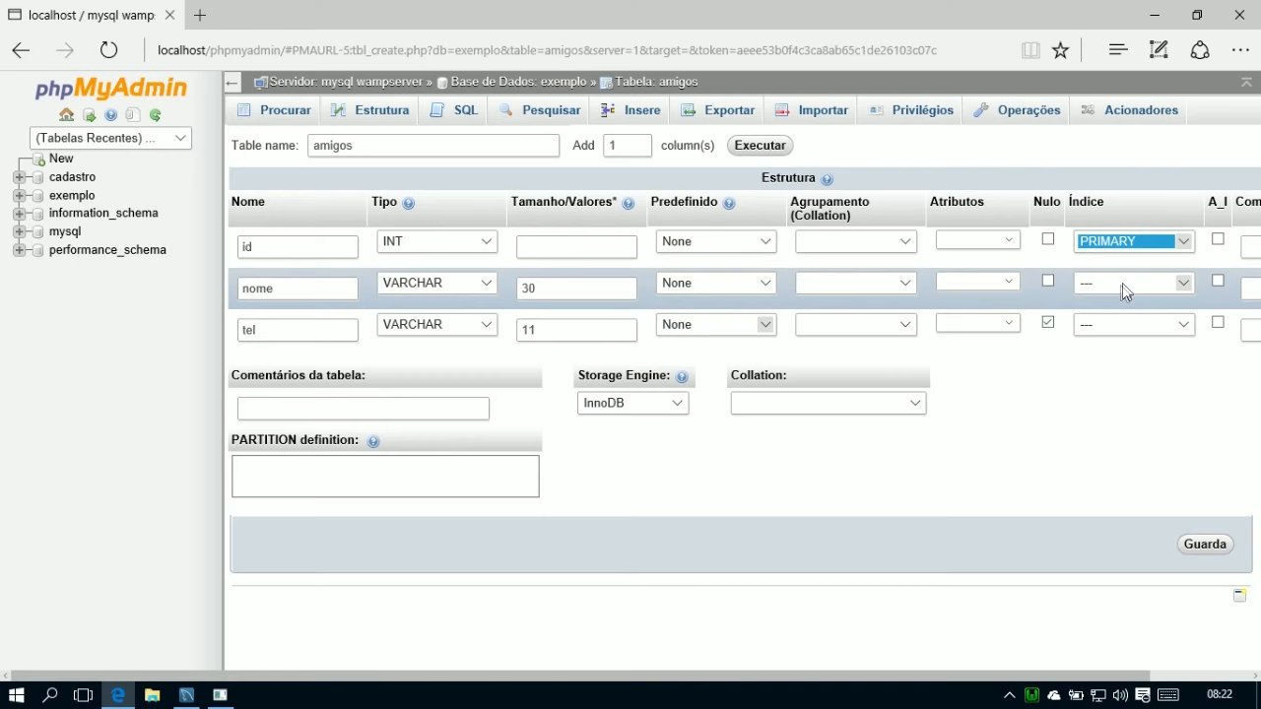
{"action": "left_click", "coordinate": [1123, 283]}
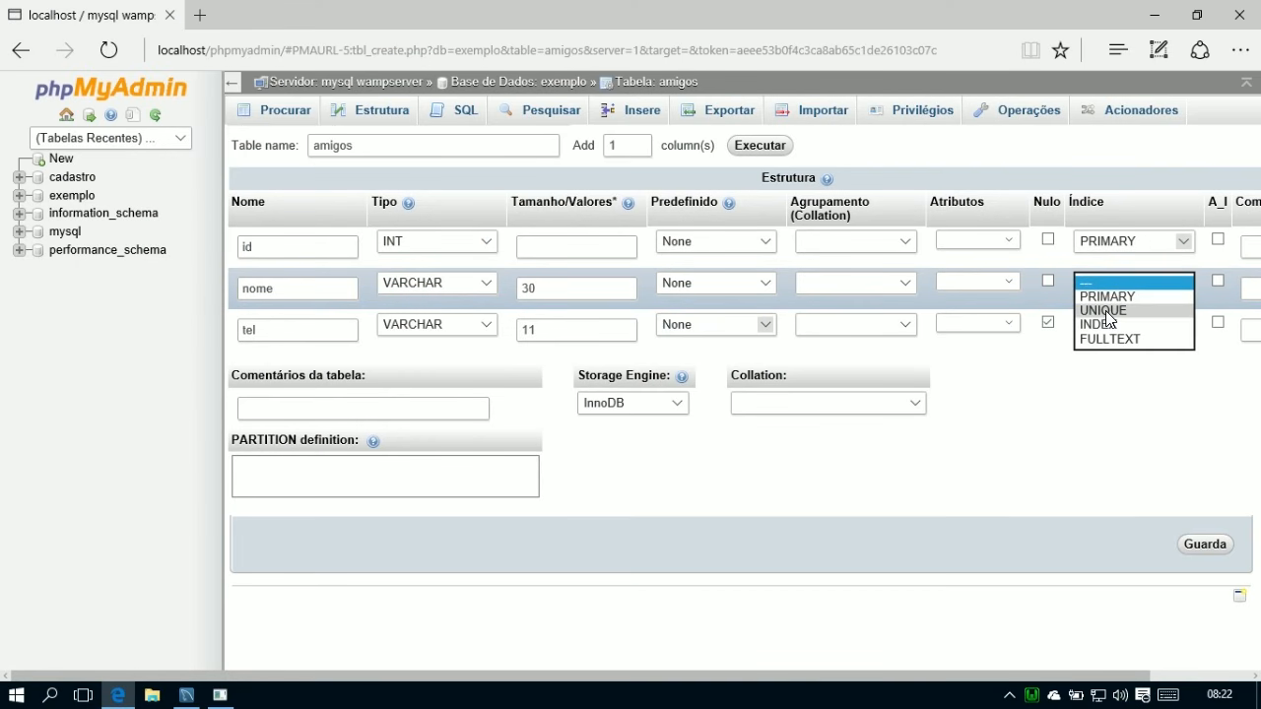
{"action": "left_click", "coordinate": [1105, 310]}
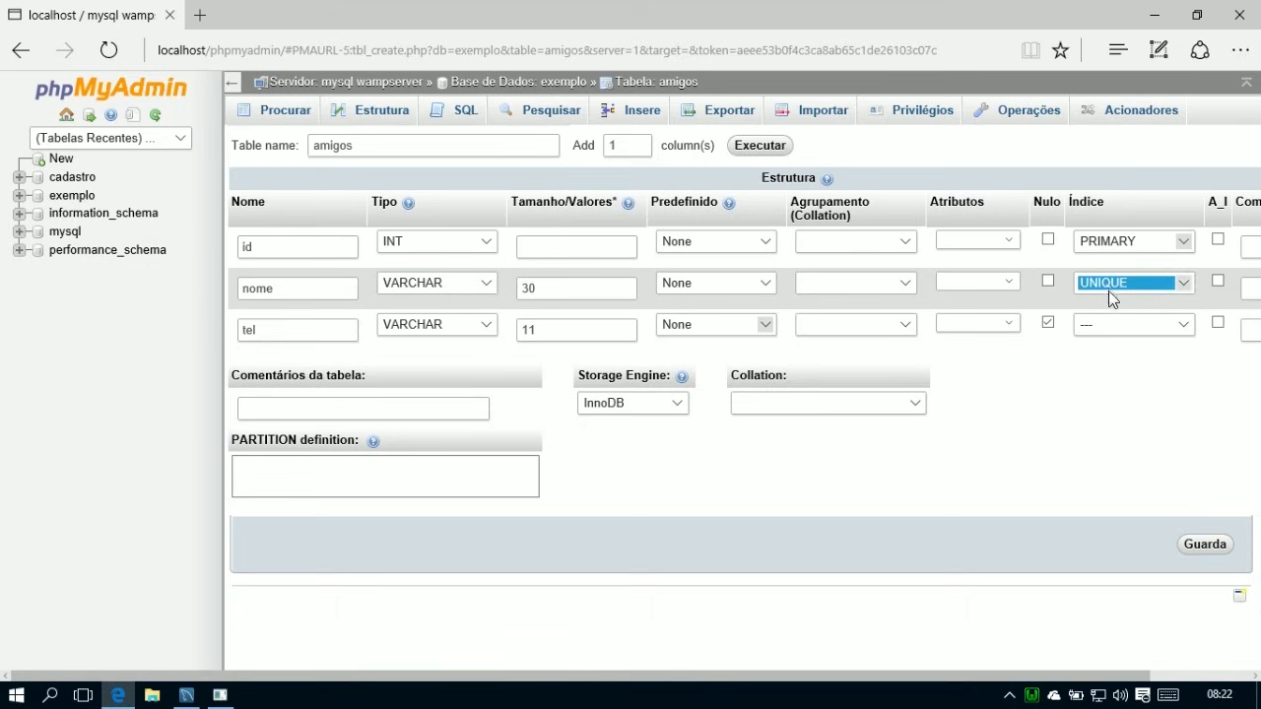
{"action": "left_click", "coordinate": [1070, 396]}
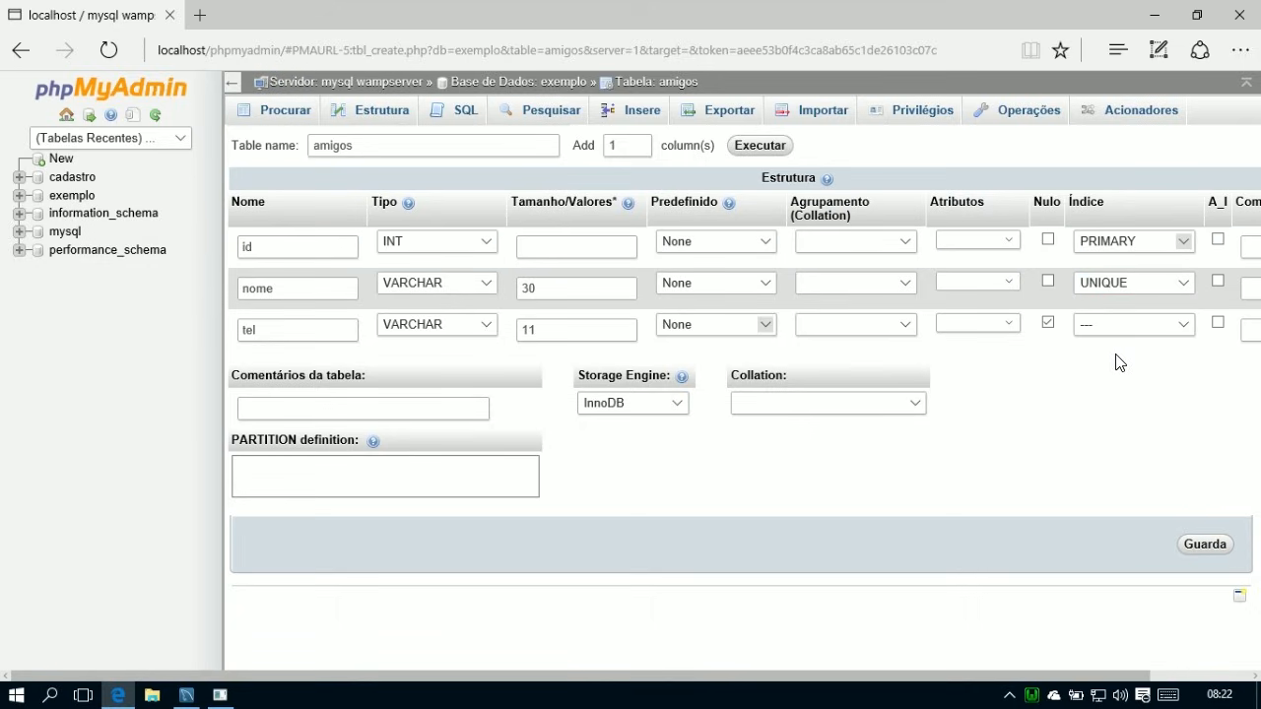
Enable auto-increment for the id column of the amigos table.
{"action": "scroll", "coordinate": [1104, 418], "scroll_direction": "right", "scroll_amount": 2}
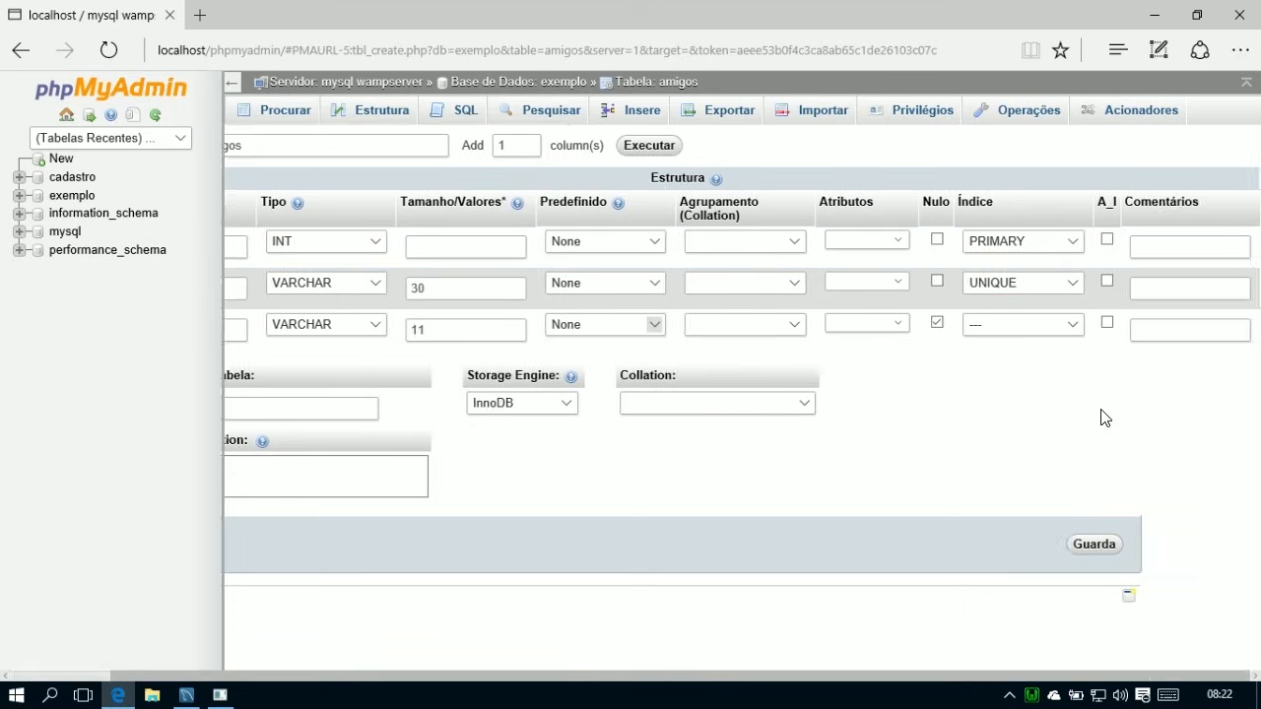
{"action": "left_click", "coordinate": [1107, 241]}
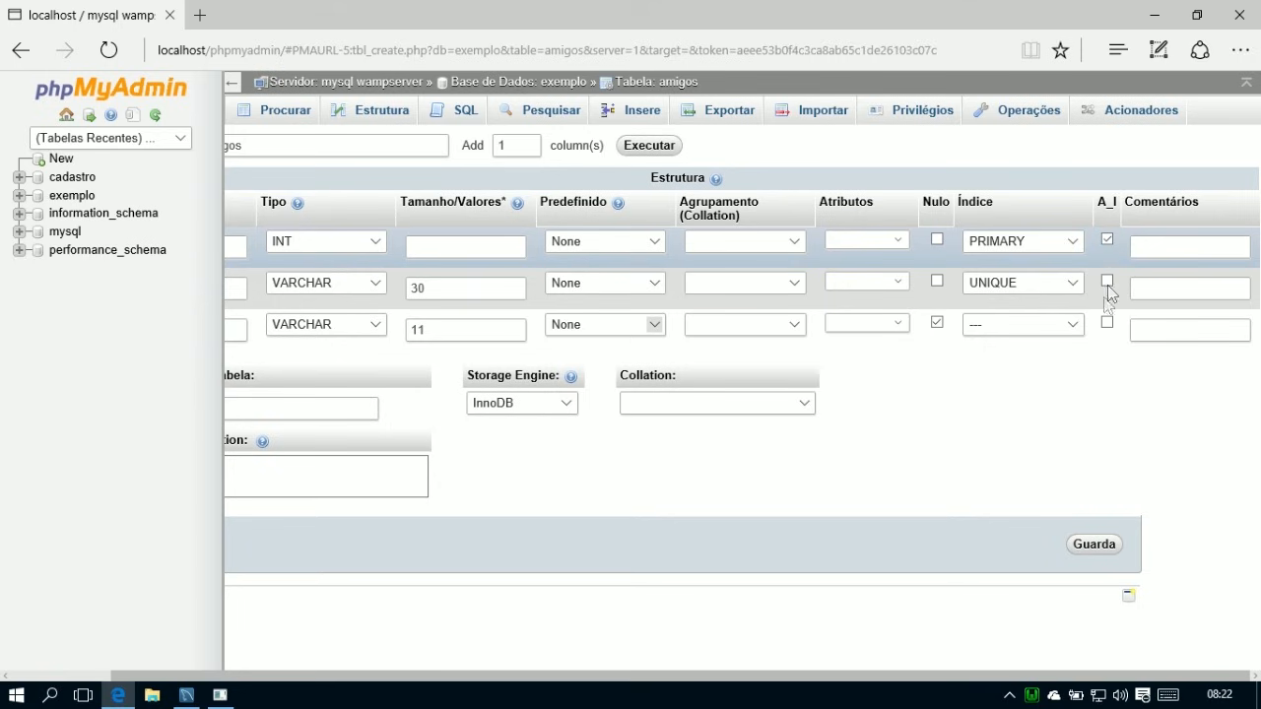
{"action": "scroll", "coordinate": [1061, 423], "scroll_direction": "left", "scroll_amount": 2}
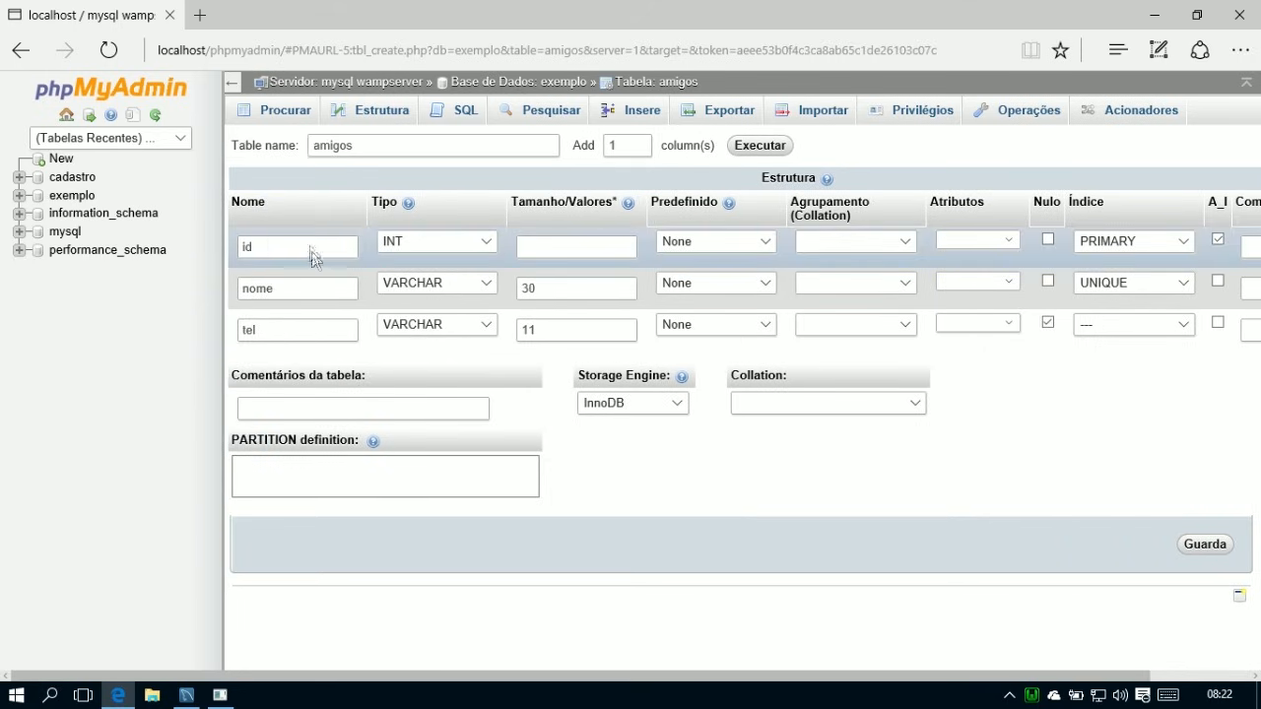
Review the column settings and the available storage engines for the amigos table, keeping InnoDB.
{"action": "scroll", "coordinate": [1185, 451], "scroll_direction": "right", "scroll_amount": 2}
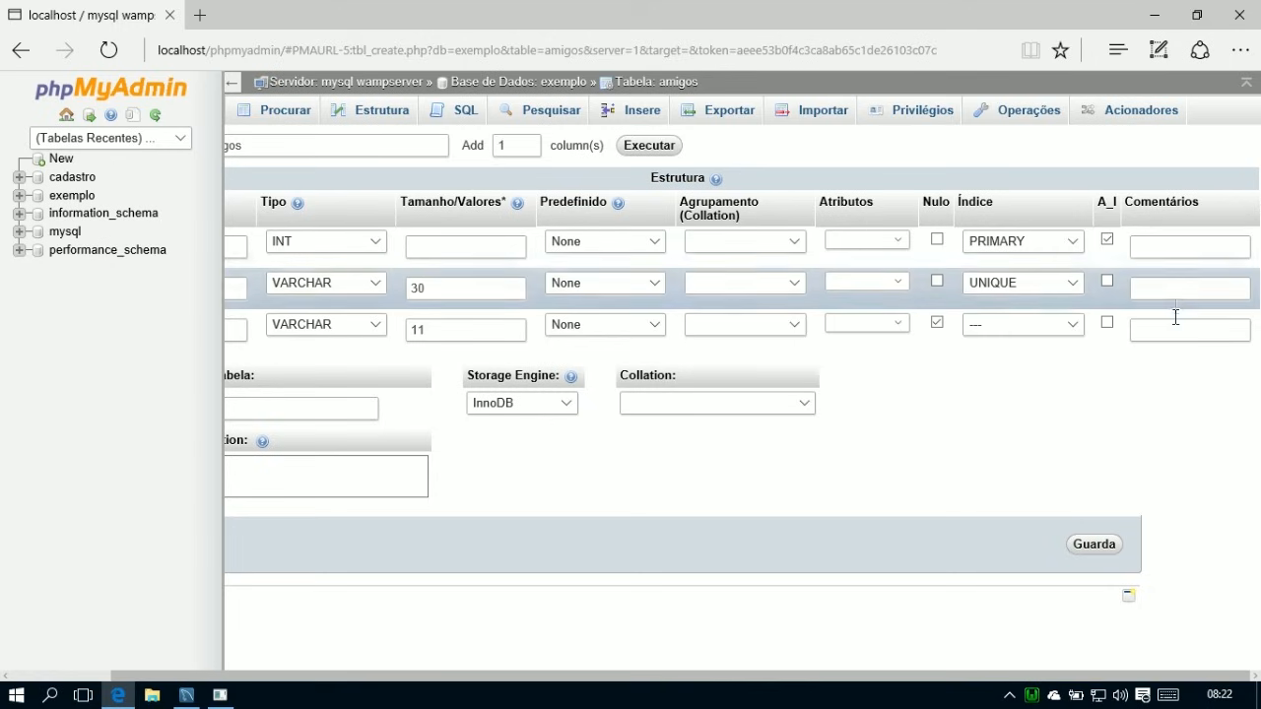
{"action": "scroll", "coordinate": [1178, 395], "scroll_direction": "left", "scroll_amount": 2}
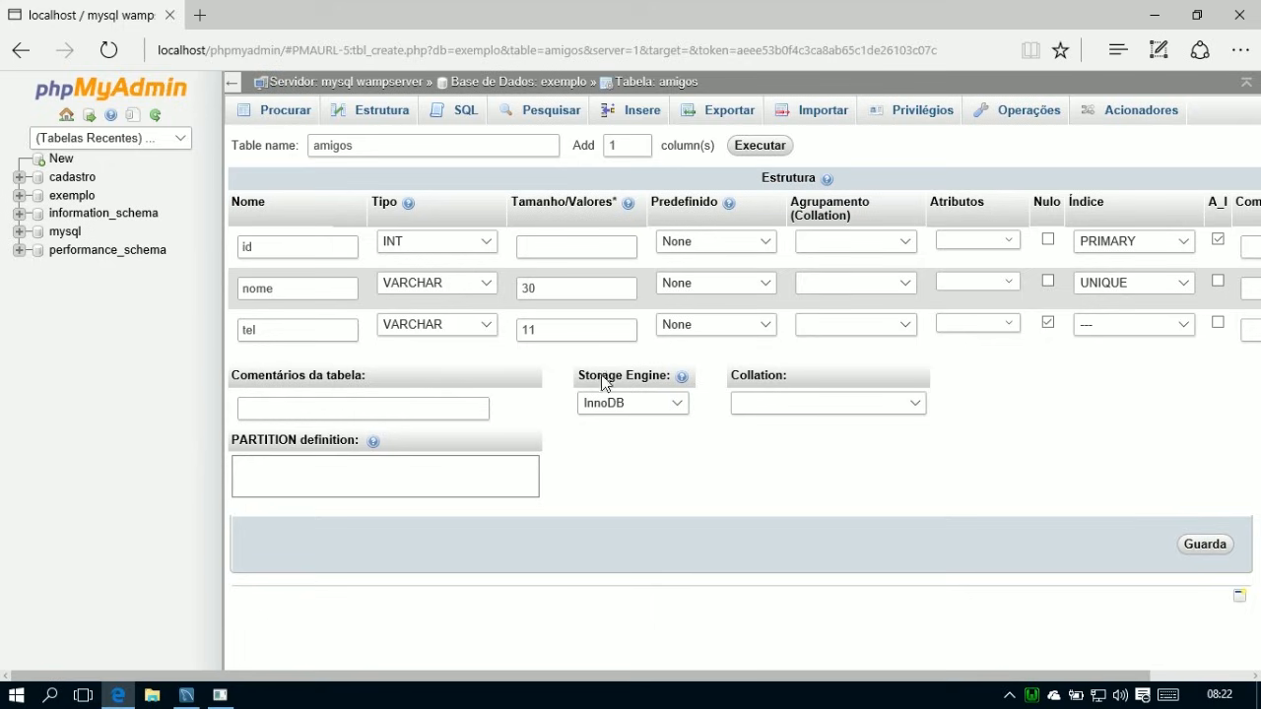
{"action": "left_click", "coordinate": [678, 409]}
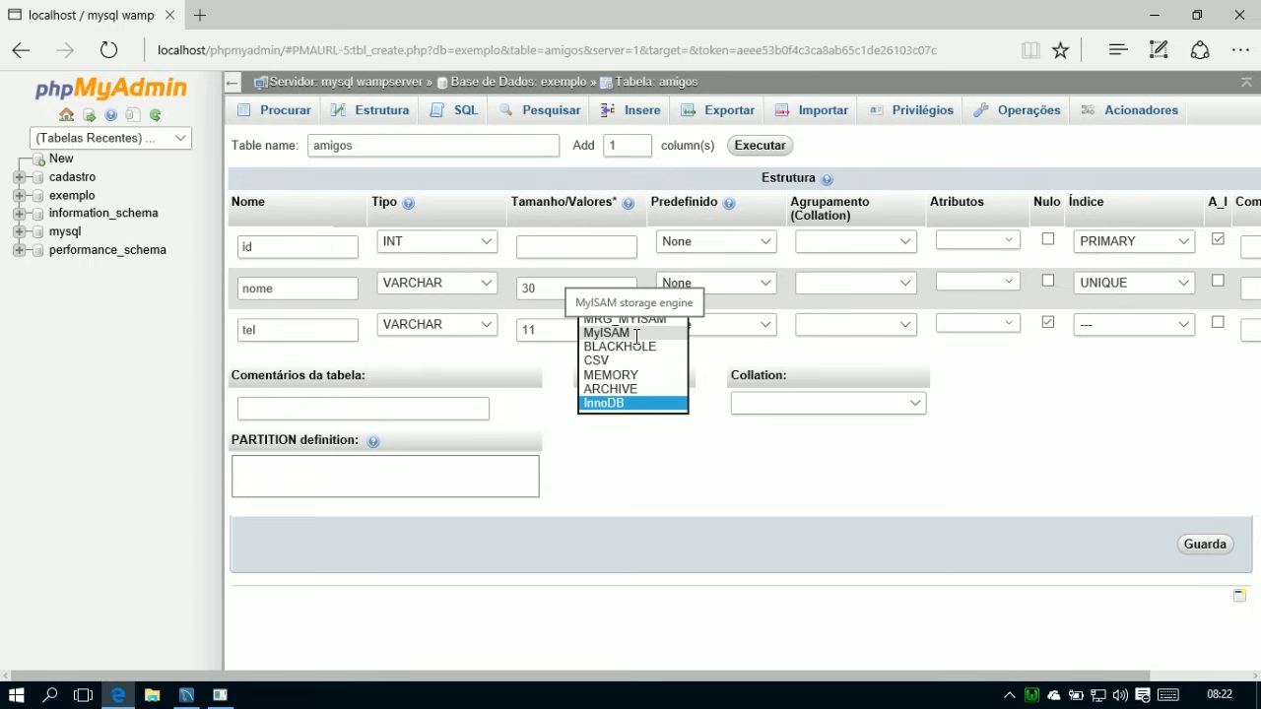
{"action": "left_click", "coordinate": [680, 506]}
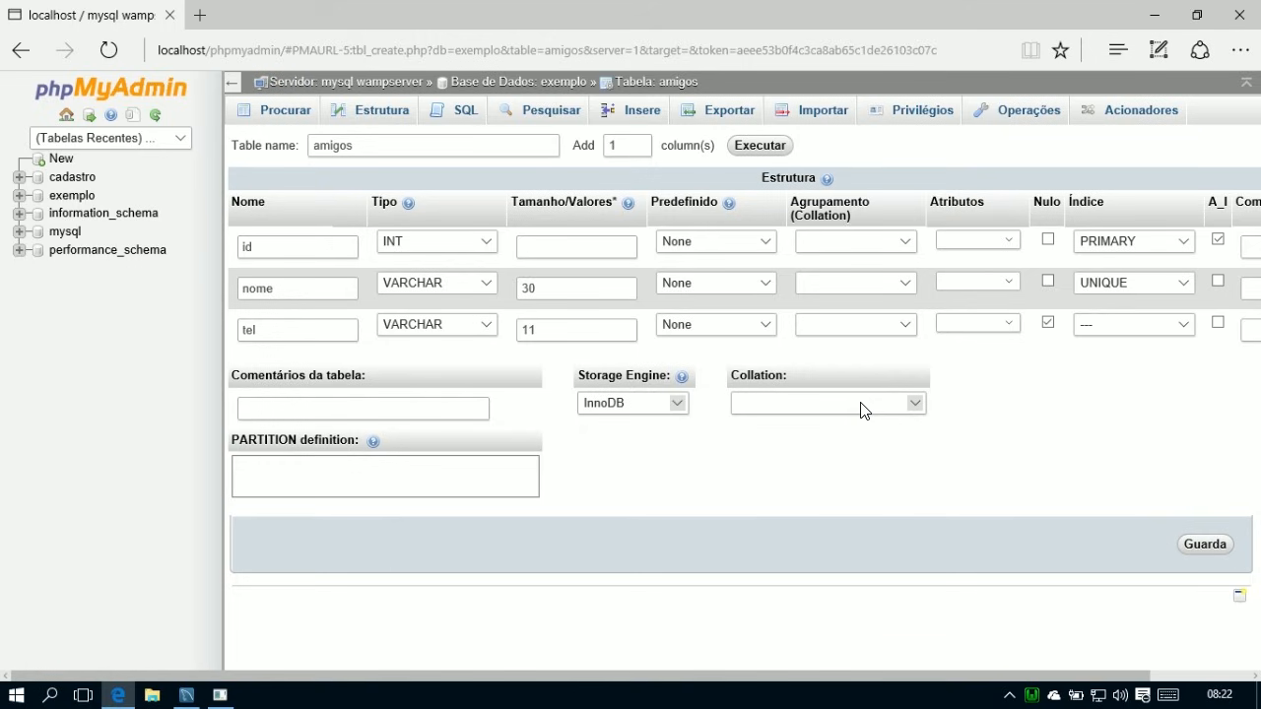
Set the amigos table's collation to utf8_general_ci and save the new table.
{"action": "left_click", "coordinate": [860, 404]}
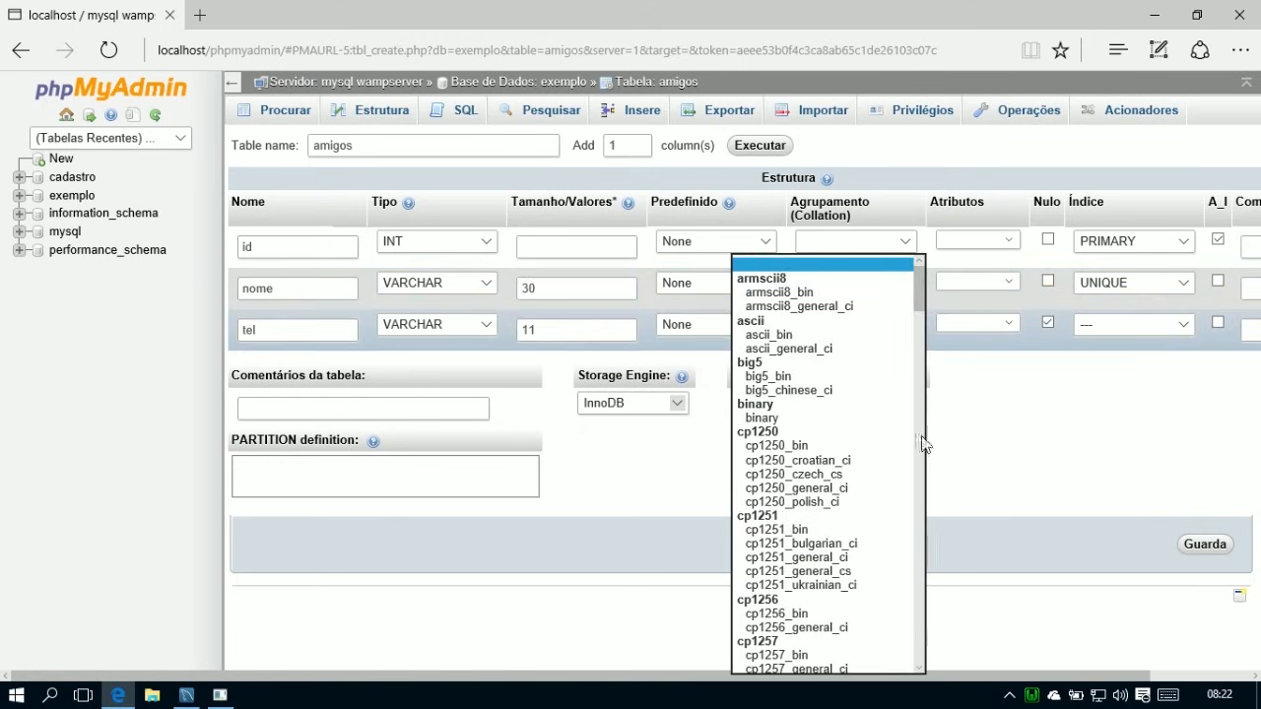
{"action": "left_click", "coordinate": [985, 444]}
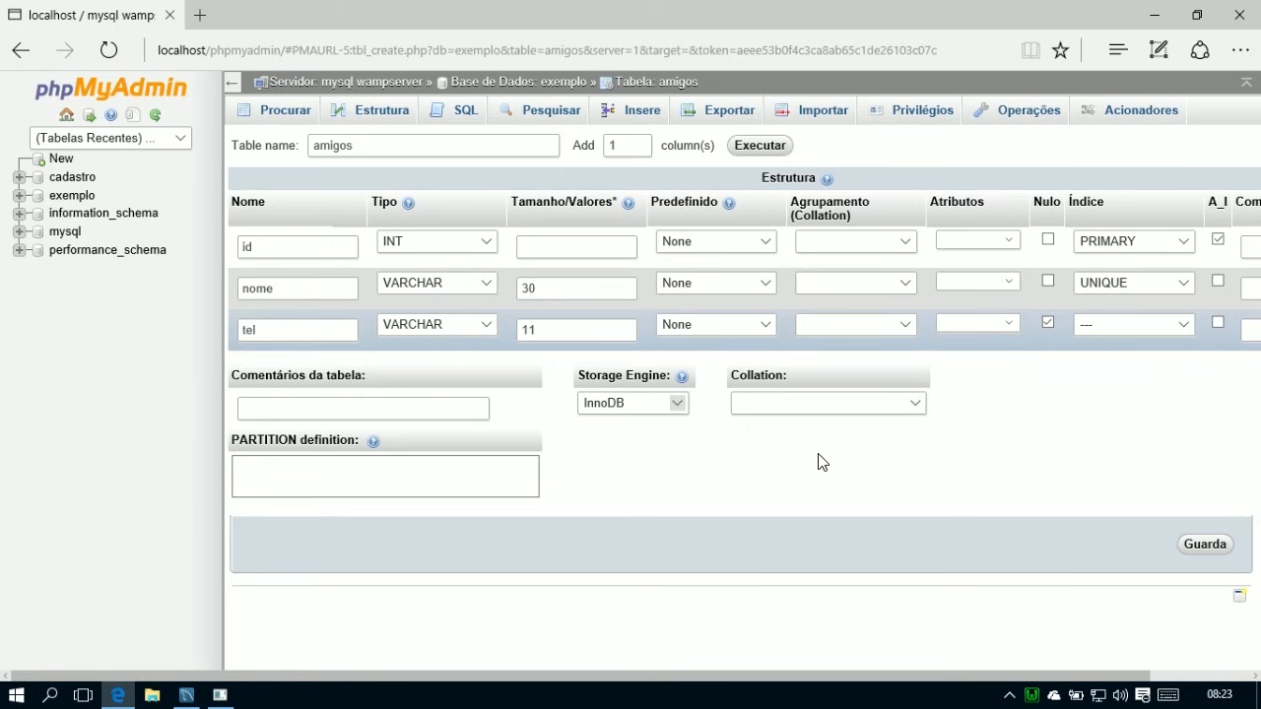
{"action": "left_click", "coordinate": [855, 241]}
{"action": "left_click_drag", "start_coordinate": [920, 297], "coordinate": [917, 597]}
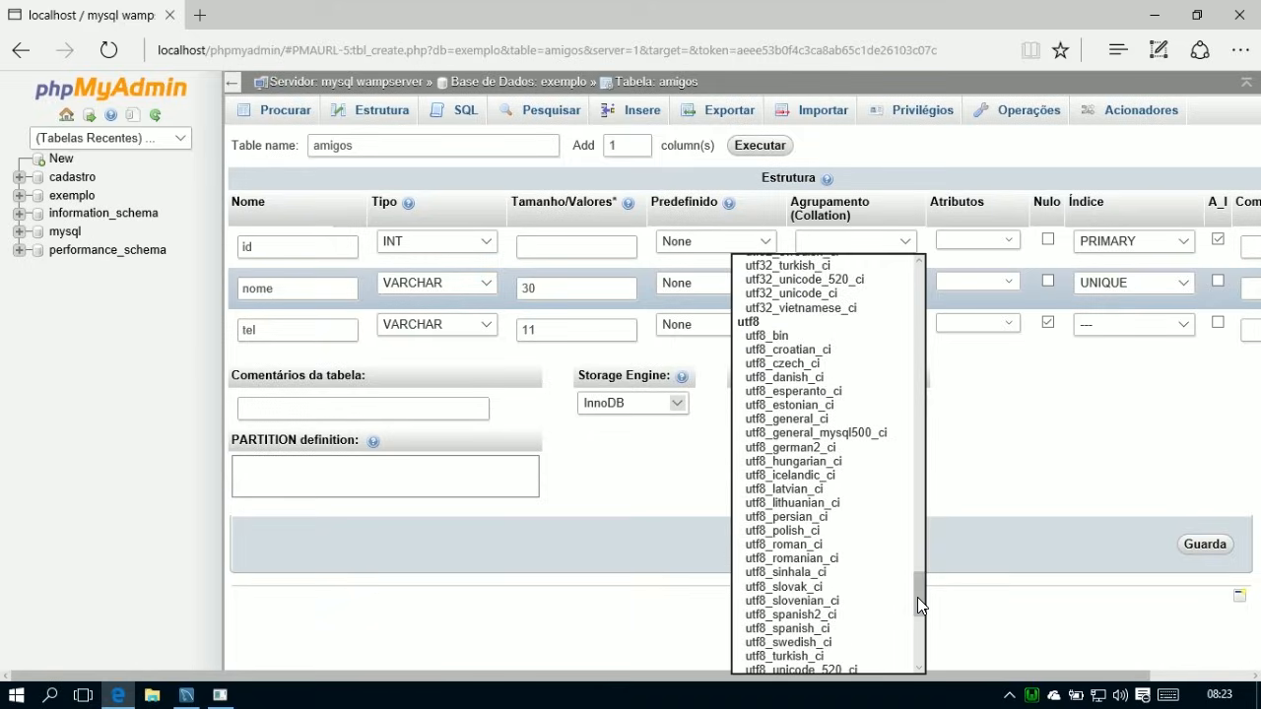
{"action": "left_click", "coordinate": [813, 422]}
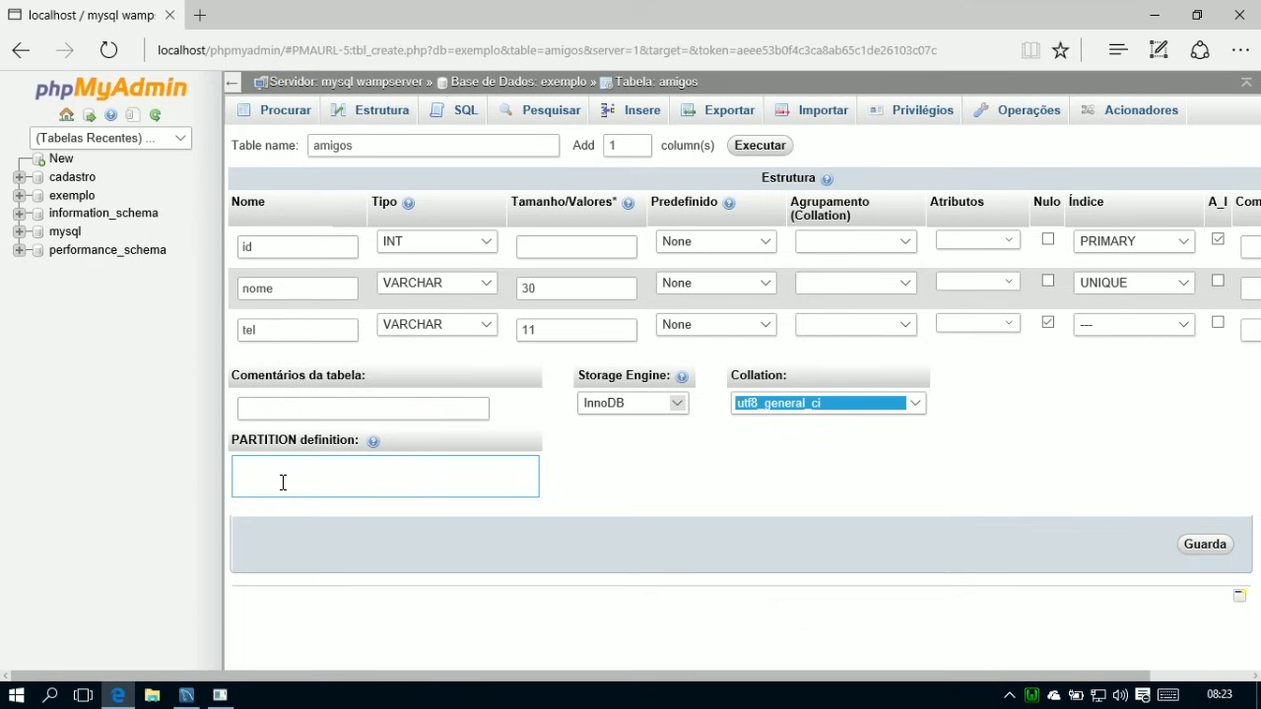
{"action": "left_click", "coordinate": [305, 383]}
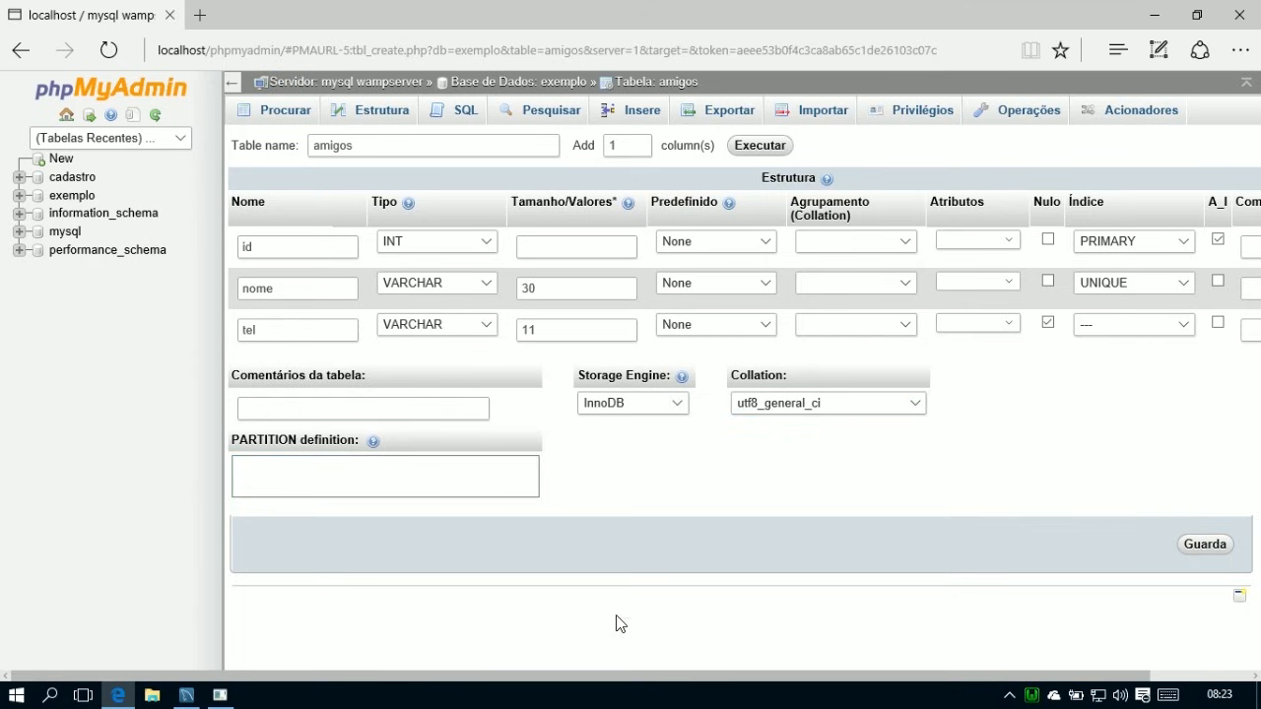
{"action": "left_click", "coordinate": [1206, 545]}
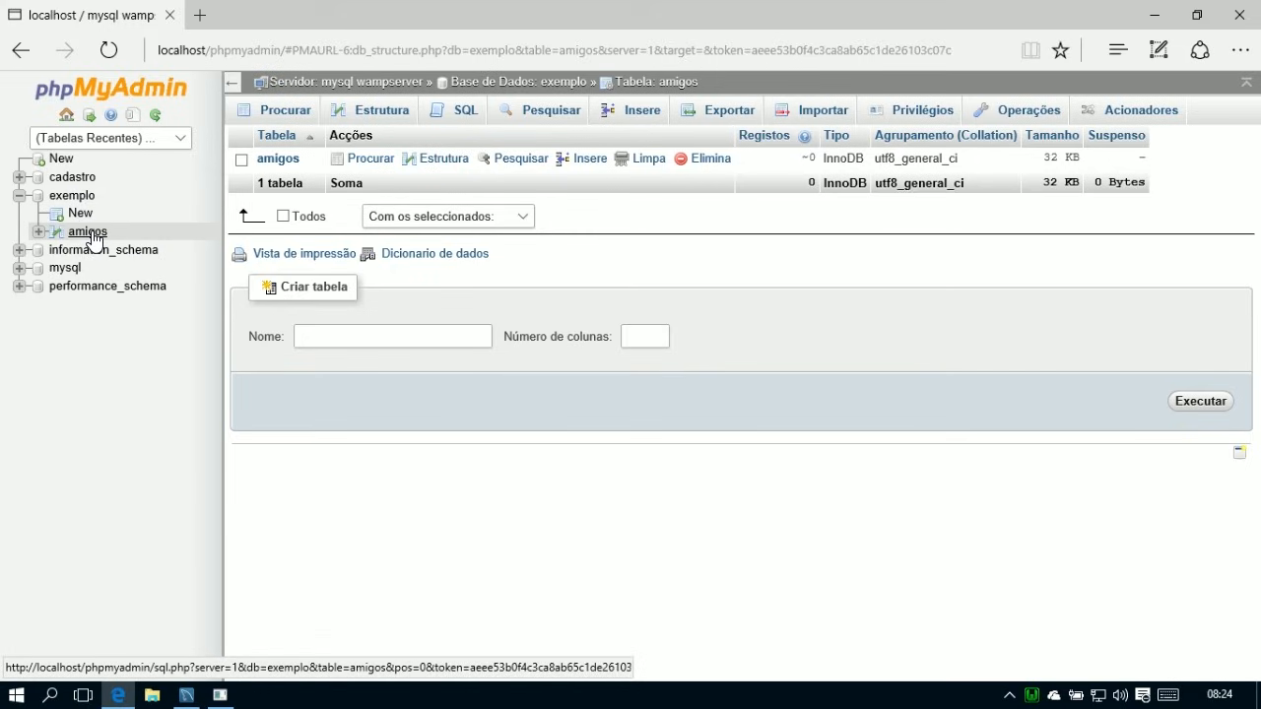
Switch to the MySQL console and list the databases with "show databases;".
{"action": "left_click", "coordinate": [220, 696]}
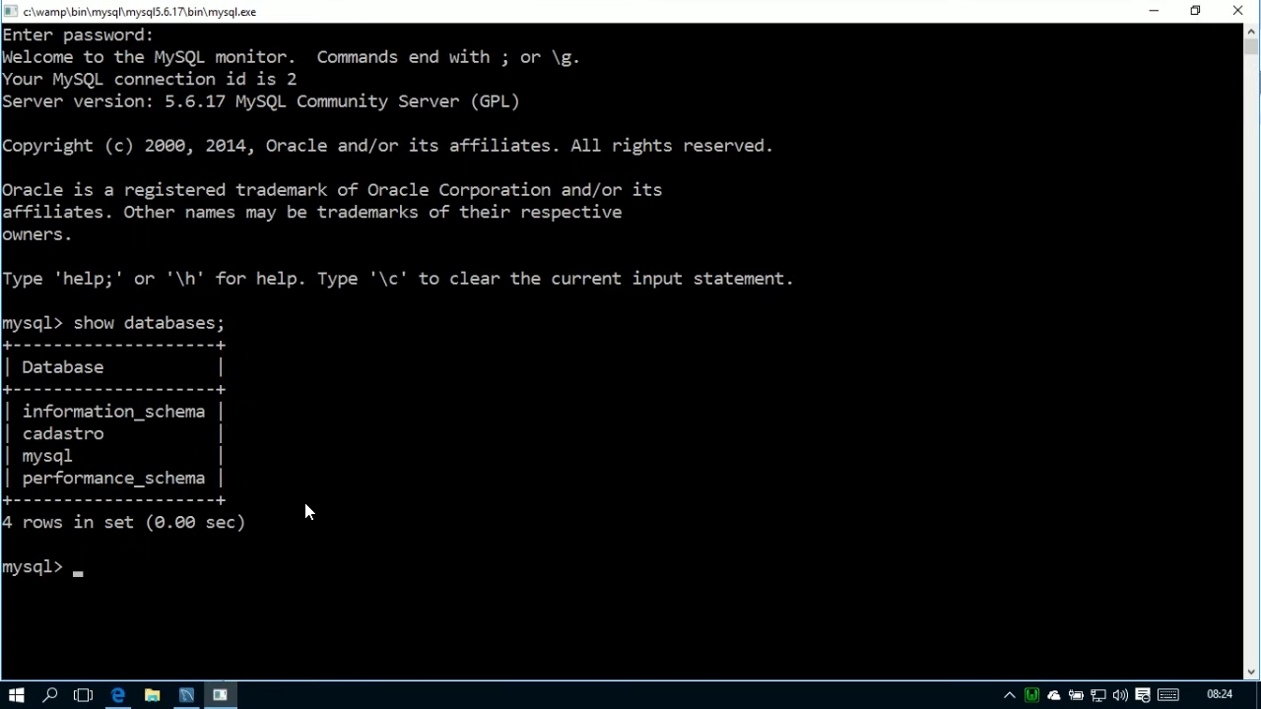
{"action": "type", "text": "show databases;"}
{"action": "key", "text": "Return"}
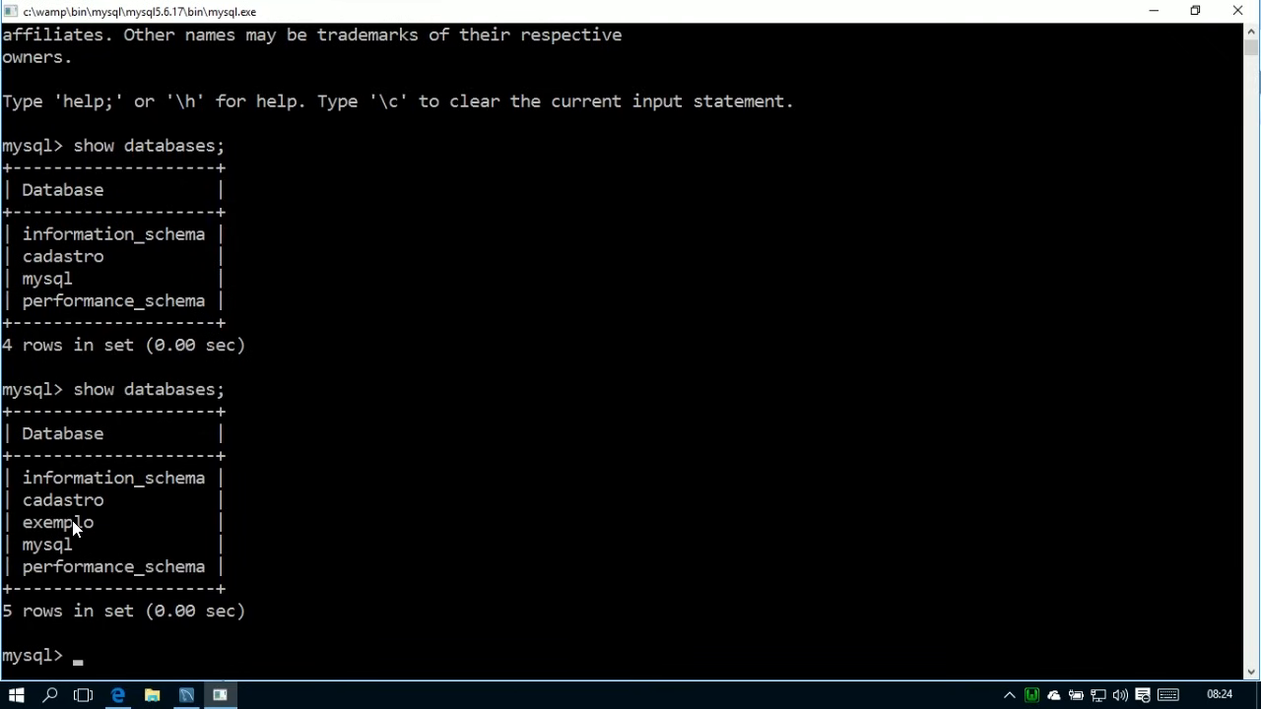
Select the exemplo database with "use exemplo;" and list its tables with "show tables;".
{"action": "type", "text": "use exemplo;"}
{"action": "key", "text": "Return"}
{"action": "type", "text": "show ta"}
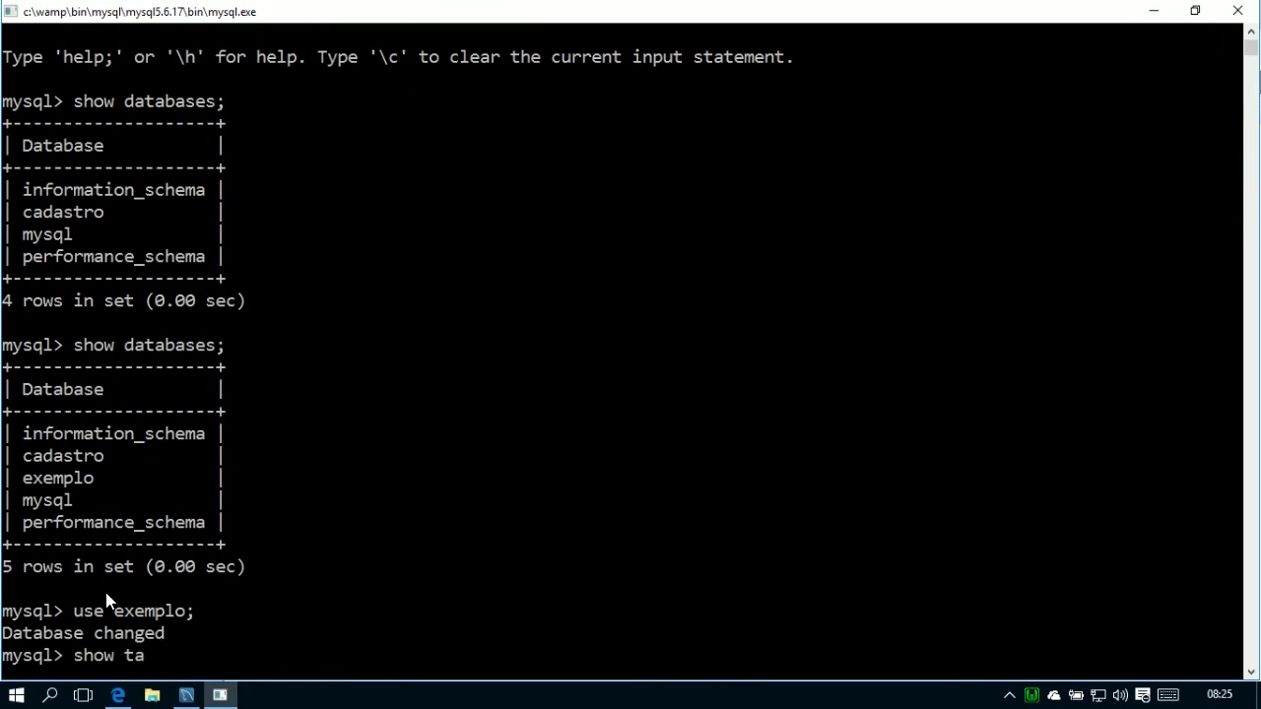
{"action": "type", "text": "bles;"}
{"action": "key", "text": "Return"}
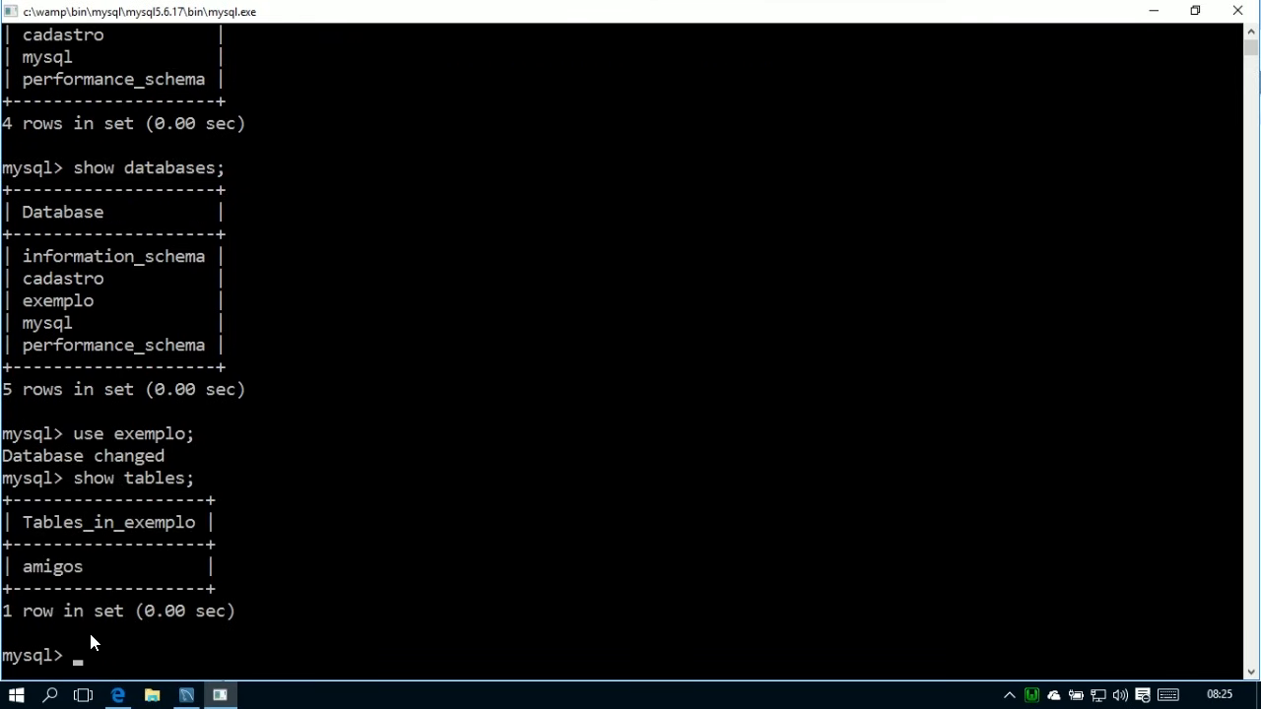
Describe the amigos table with "desc amigos;" and display its creation statement with "show create table amigos;".
{"action": "type", "text": "desc amigos;"}
{"action": "key", "text": "Return"}
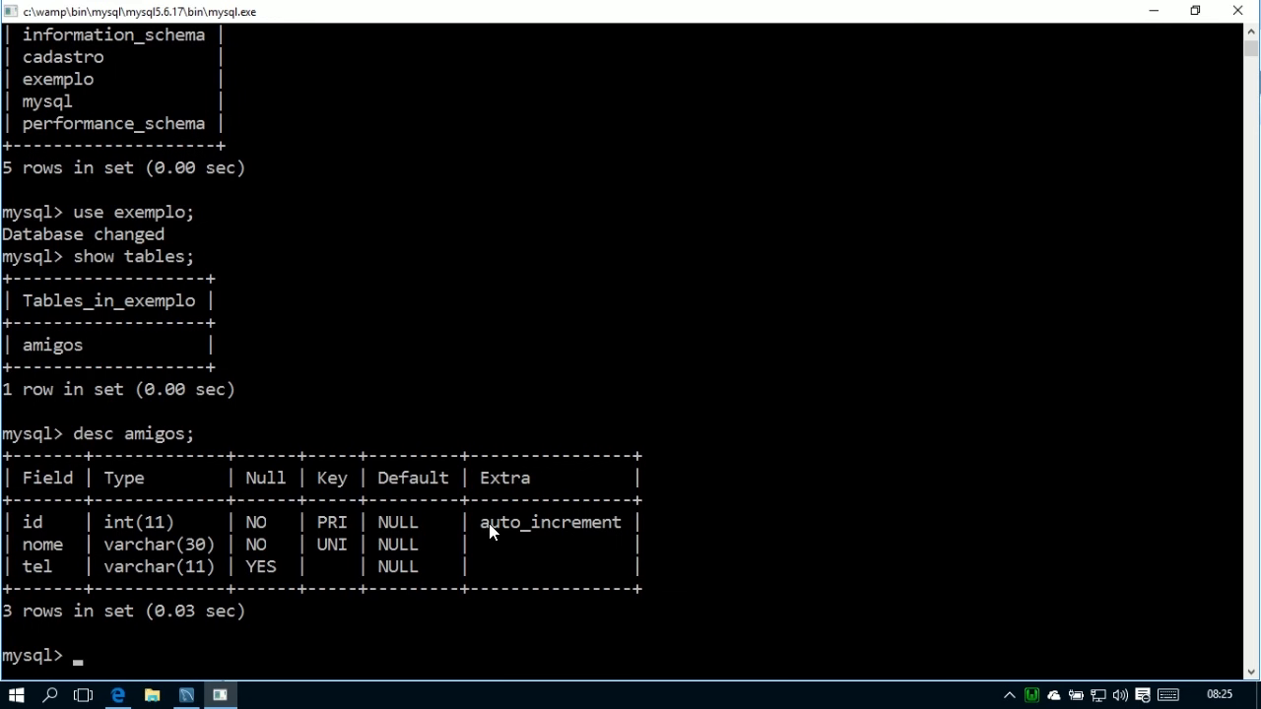
{"action": "type", "text": "show tables;"}
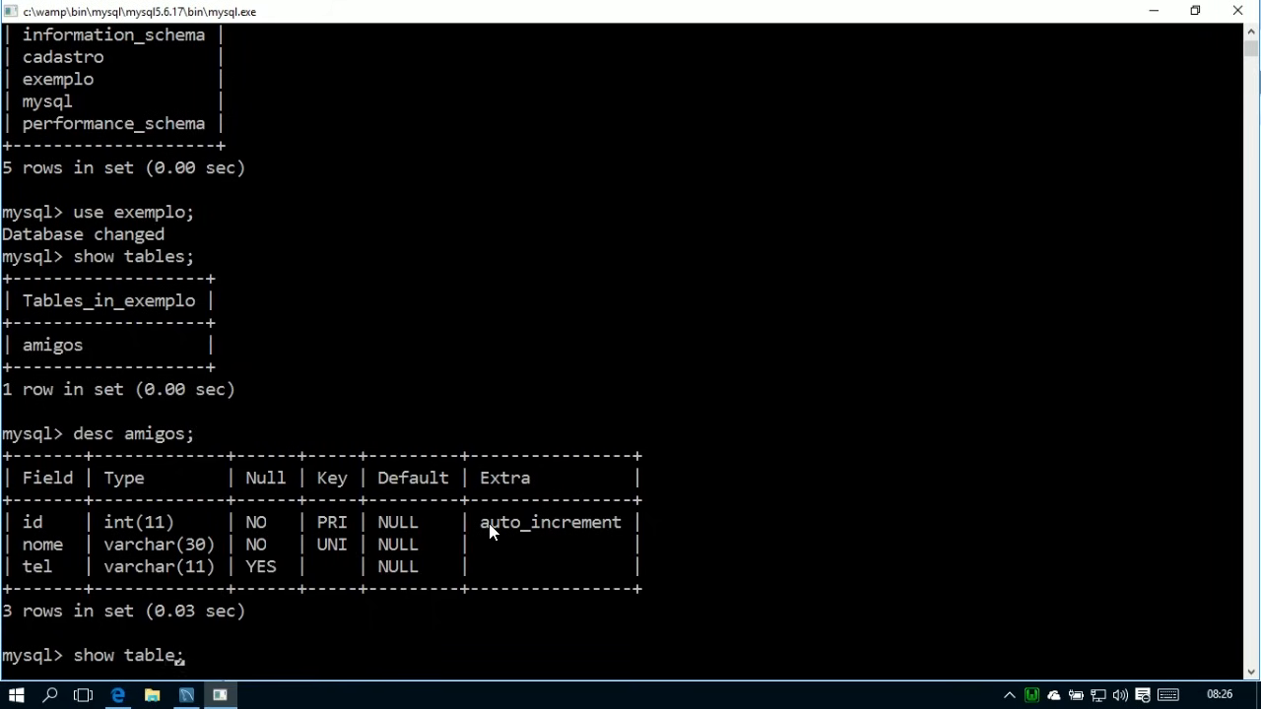
{"action": "type", "text": "create t"}
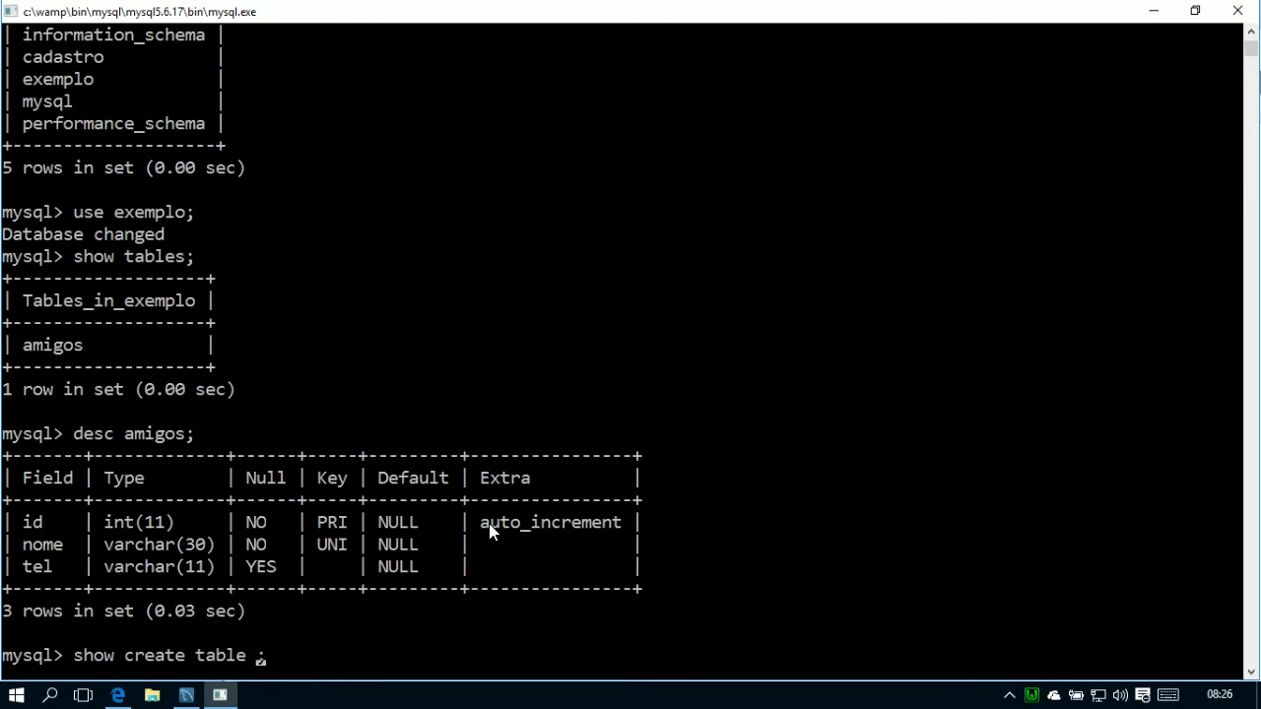
{"action": "type", "text": "able amigos"}
{"action": "key", "text": "Return"}
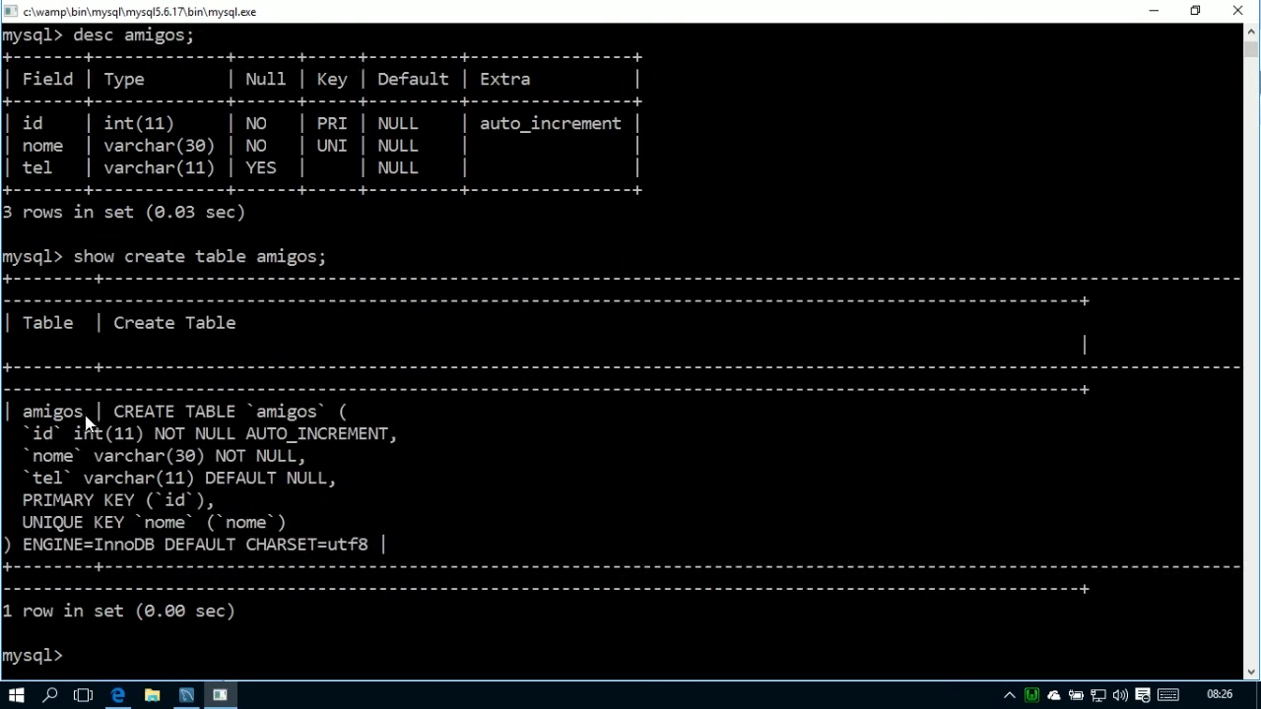
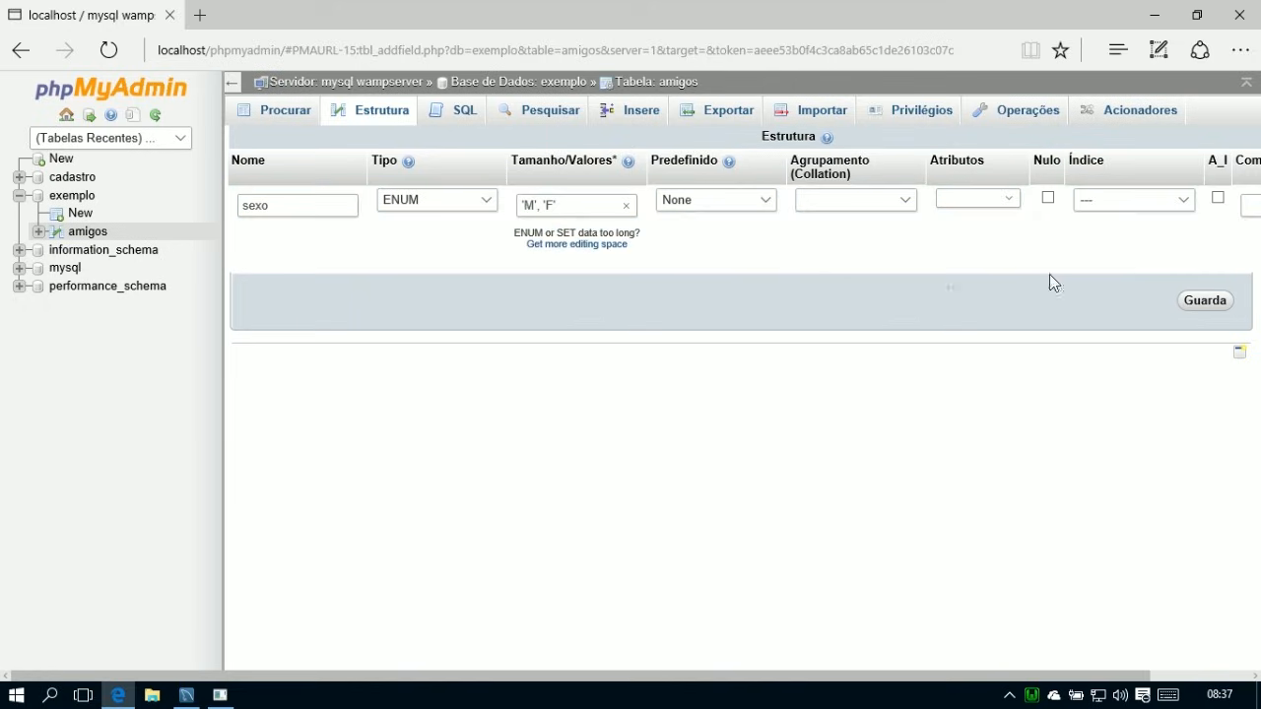
Save the new sexo column of type ENUM with values 'M', 'F' in phpMyAdmin and view the amigos table's structure.
{"action": "left_click", "coordinate": [1202, 302]}
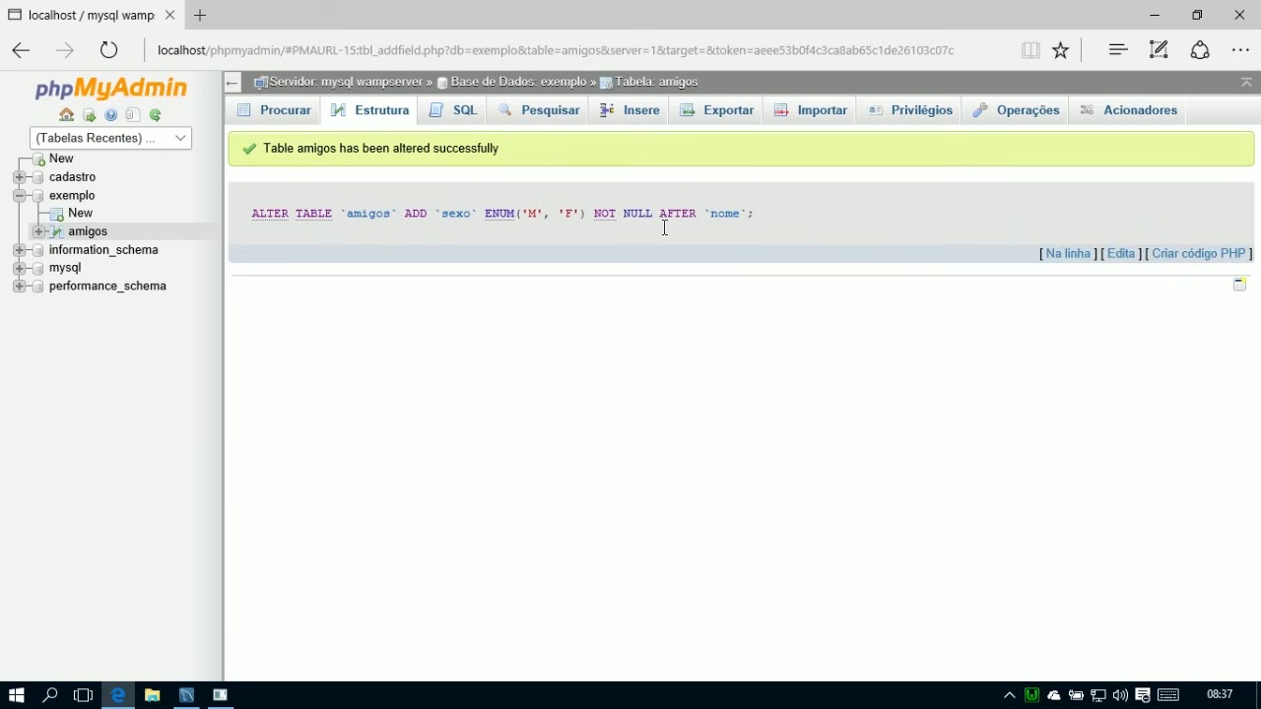
{"action": "left_click", "coordinate": [365, 109]}
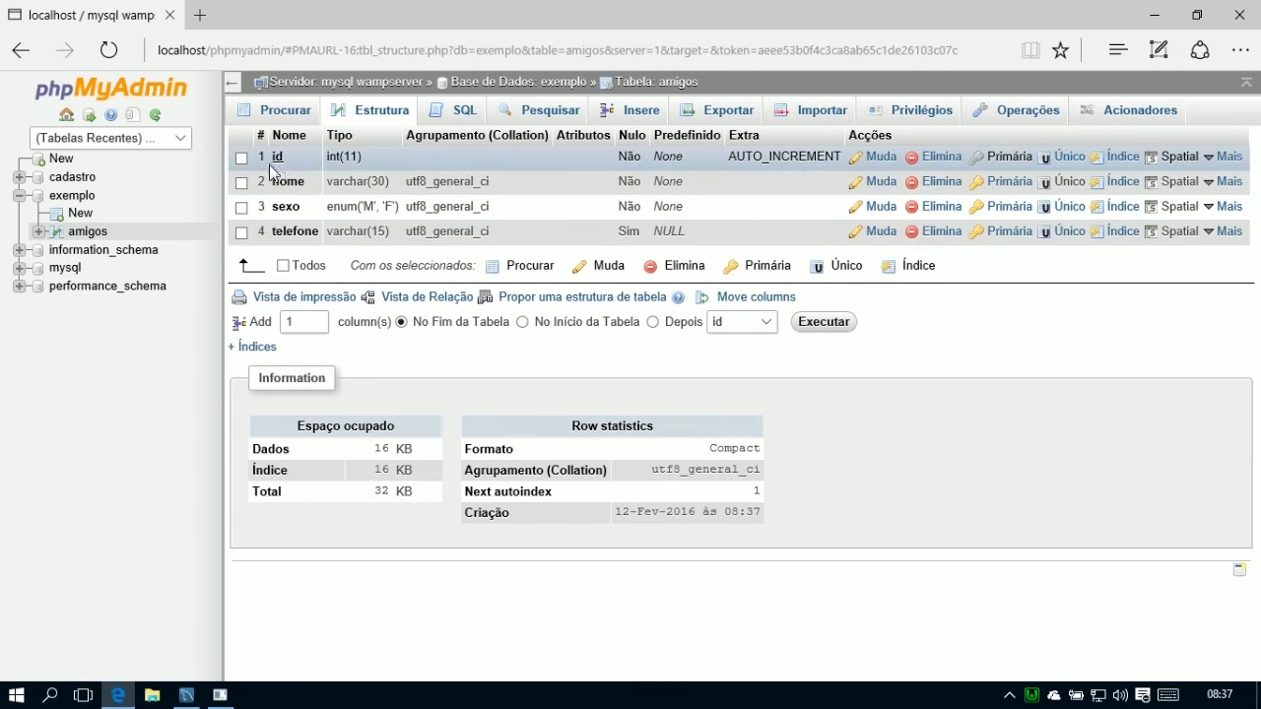
Fill in two new amigos records with each friend's name and phone number, setting sexo to F for the first and M for the second.
{"action": "left_click", "coordinate": [630, 111]}
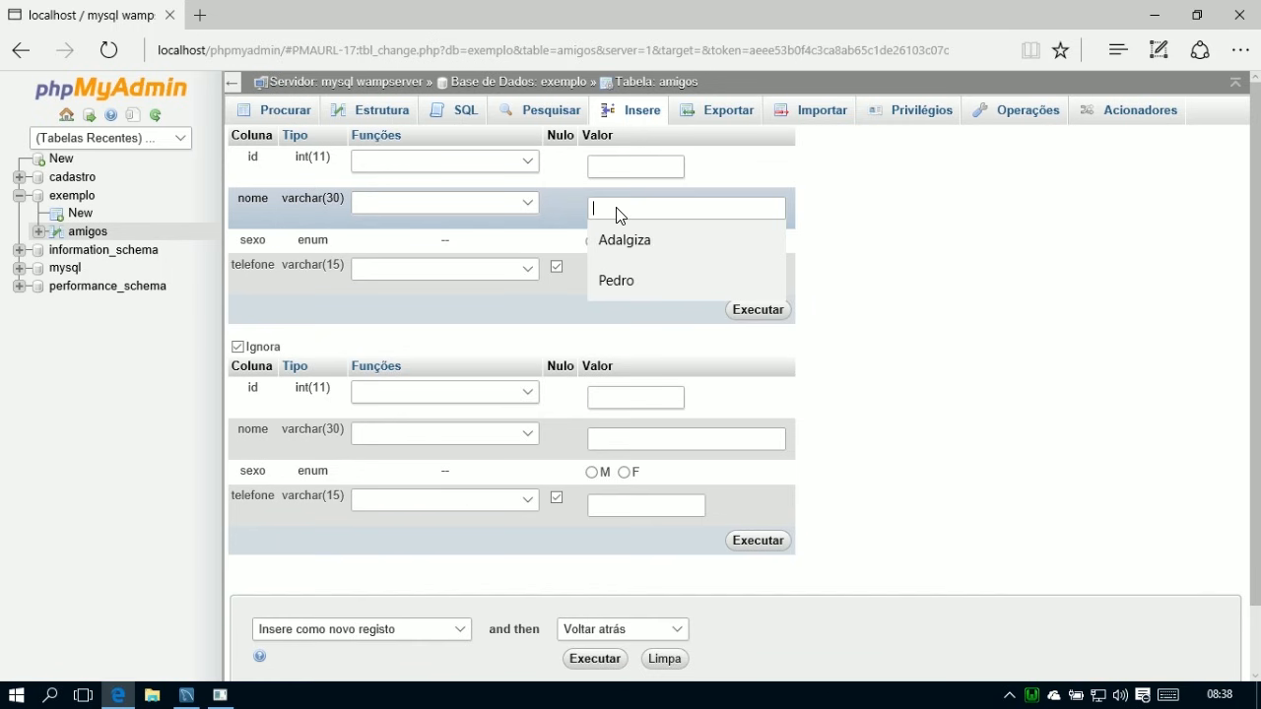
{"action": "type", "text": "Mari"}
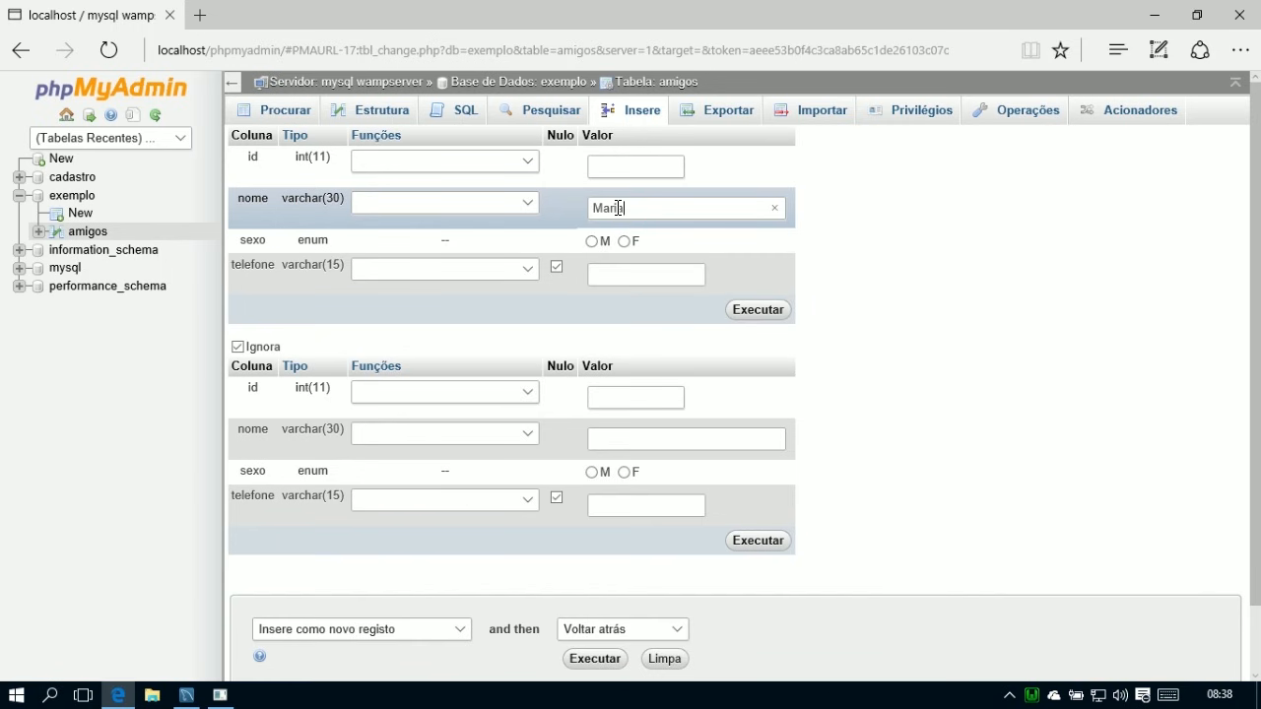
{"action": "type", "text": "a"}
{"action": "left_click", "coordinate": [625, 241]}
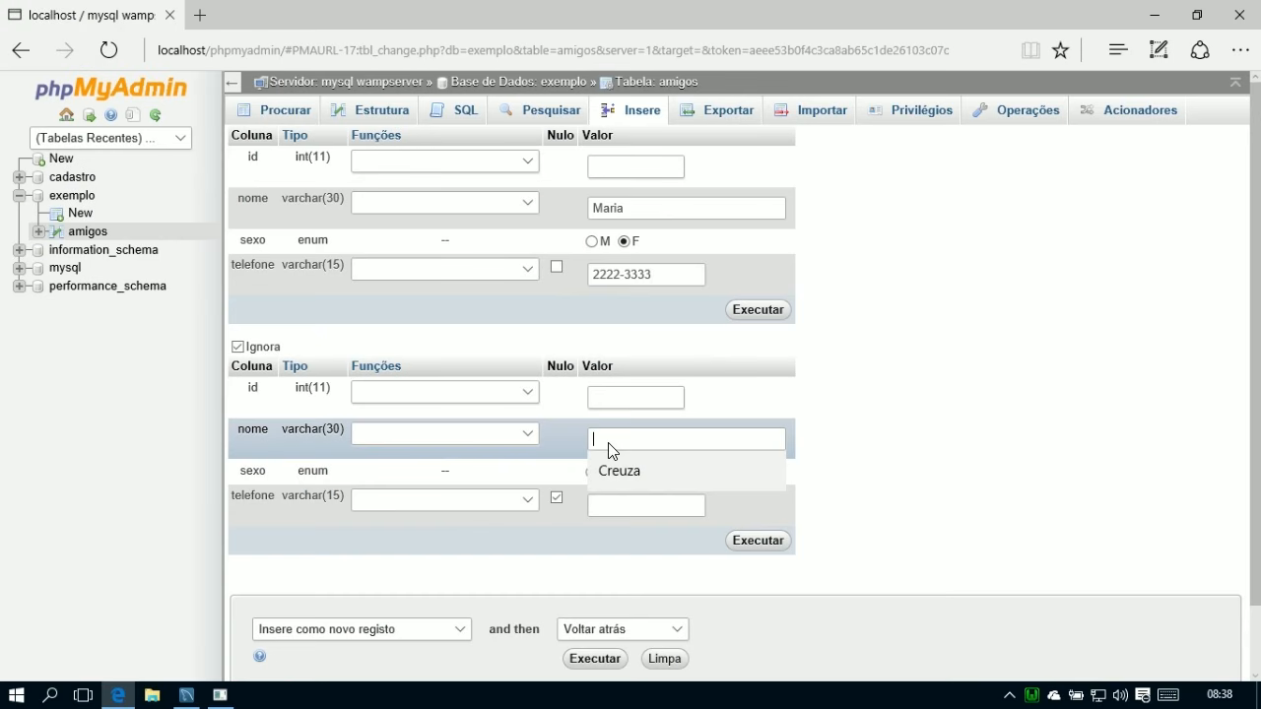
{"action": "type", "text": "João"}
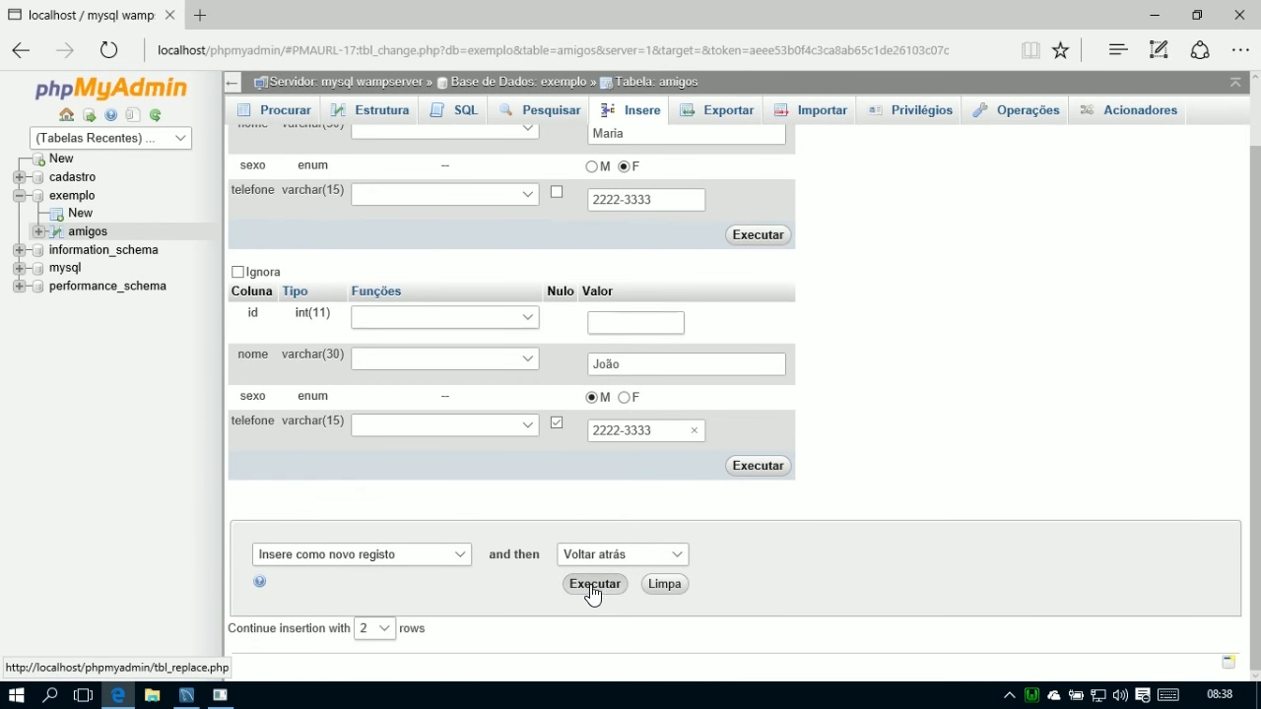
{"action": "left_click", "coordinate": [757, 235]}
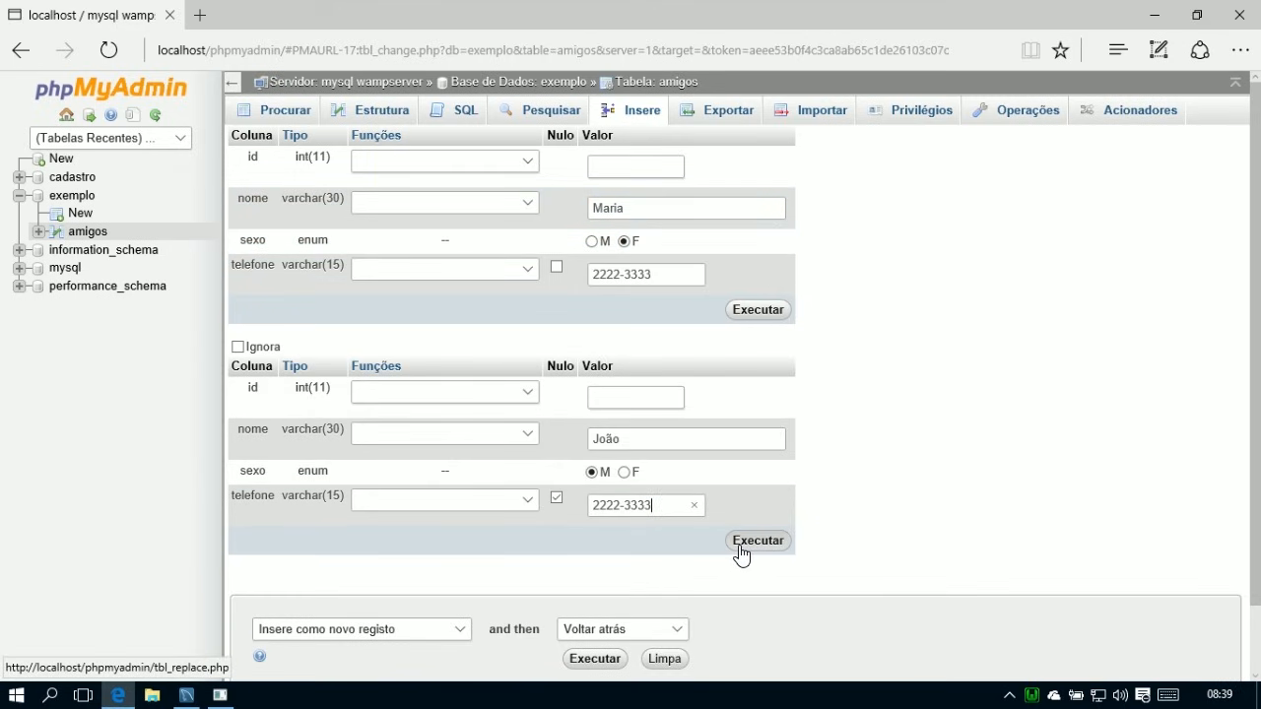
Insert both records as new rows, with "Inserir novo registo" as the follow-up action.
{"action": "scroll", "coordinate": [722, 558], "scroll_direction": "down", "scroll_amount": 1}
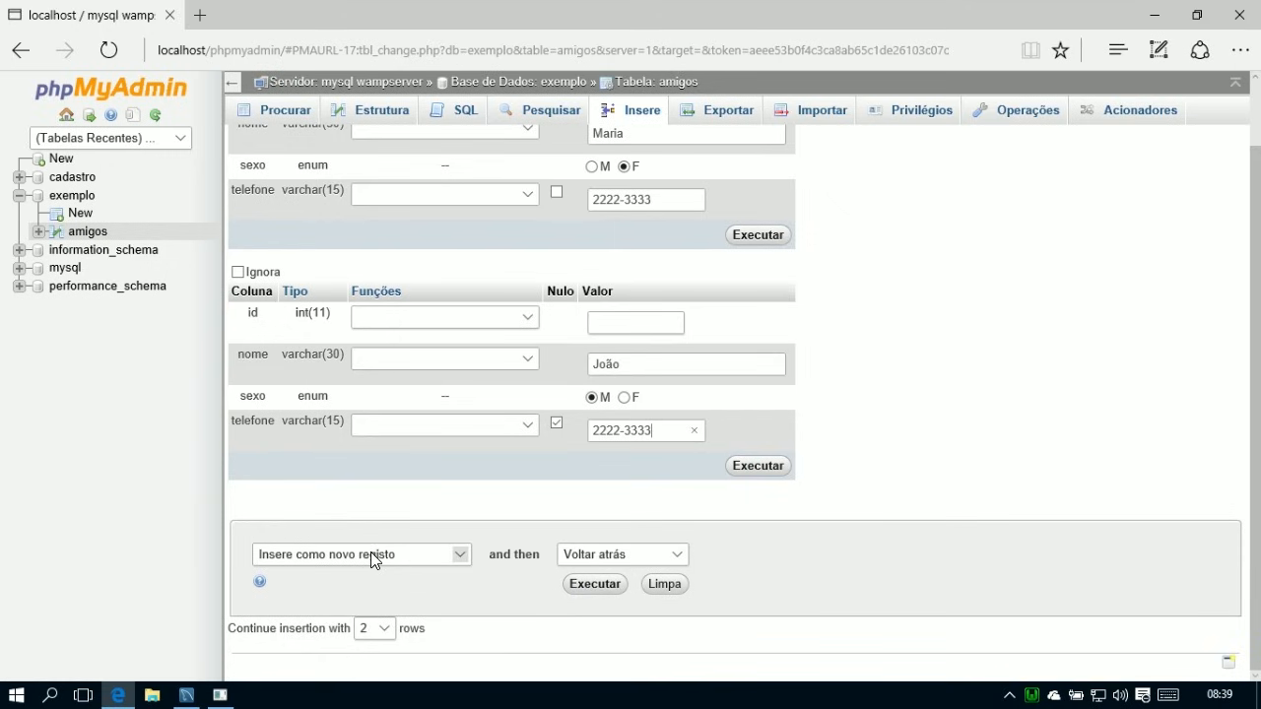
{"action": "left_click", "coordinate": [460, 556]}
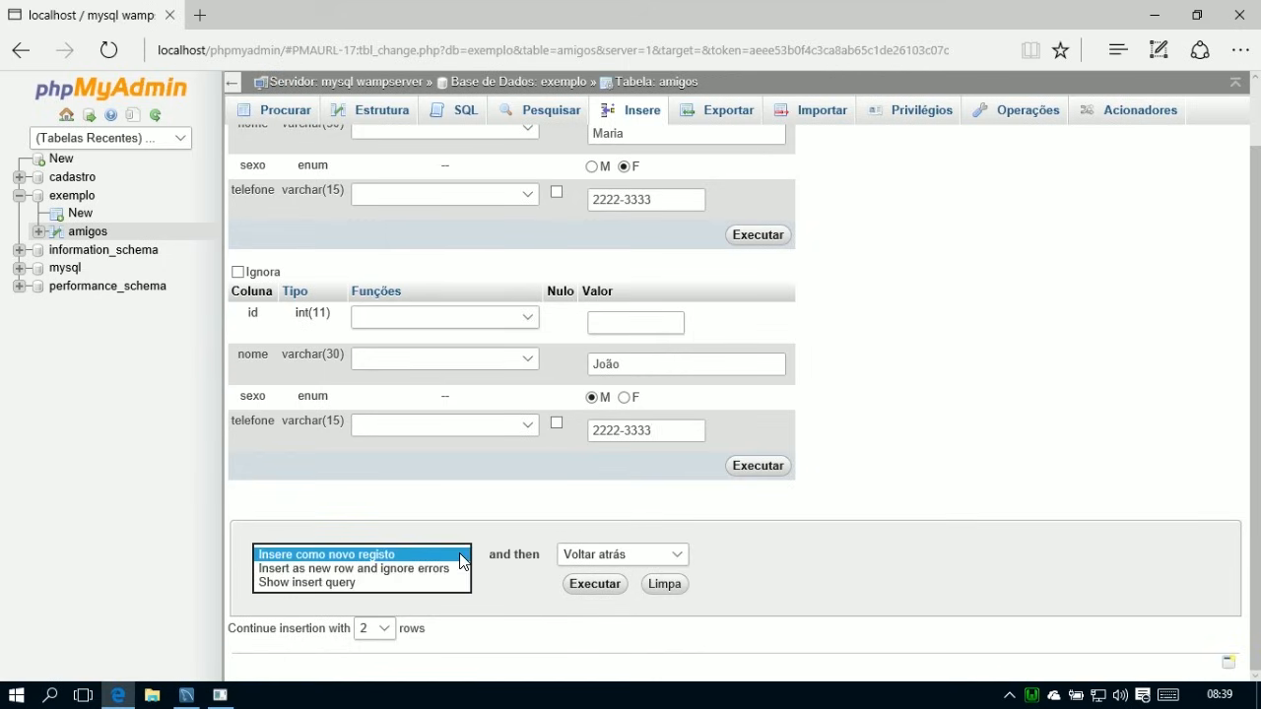
{"action": "left_click", "coordinate": [418, 554]}
{"action": "left_click", "coordinate": [611, 557]}
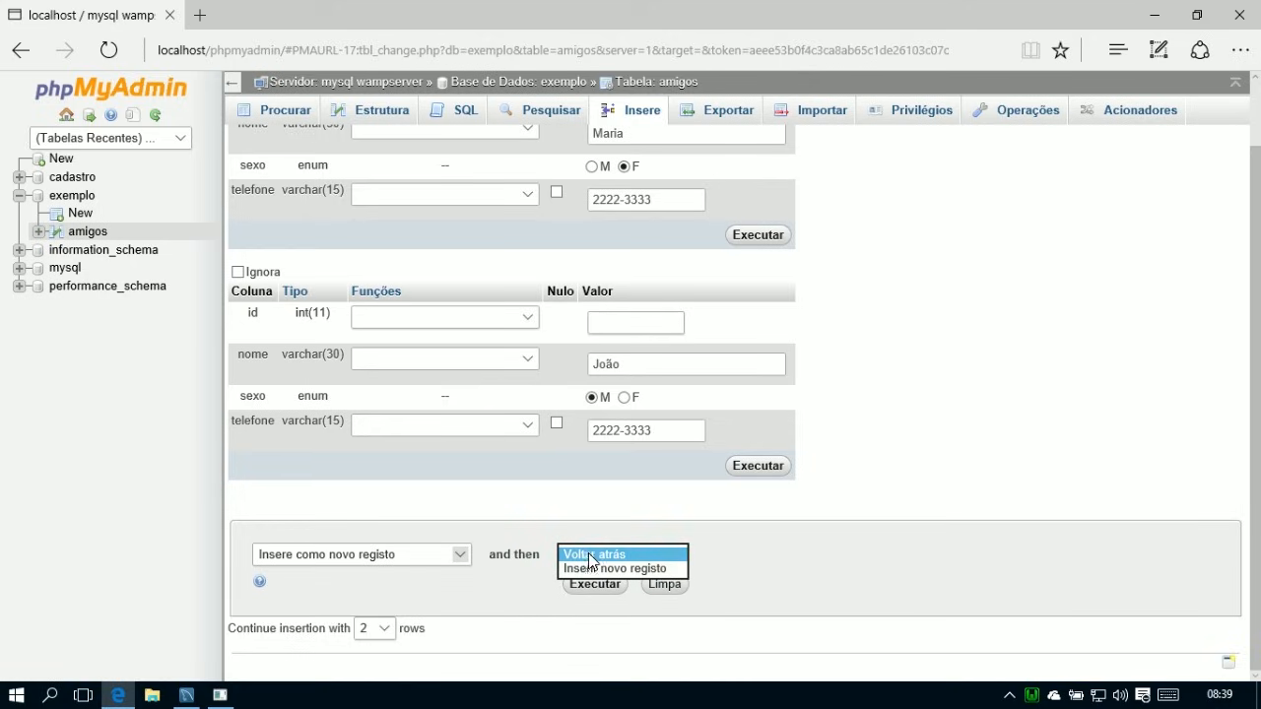
{"action": "left_click", "coordinate": [589, 570]}
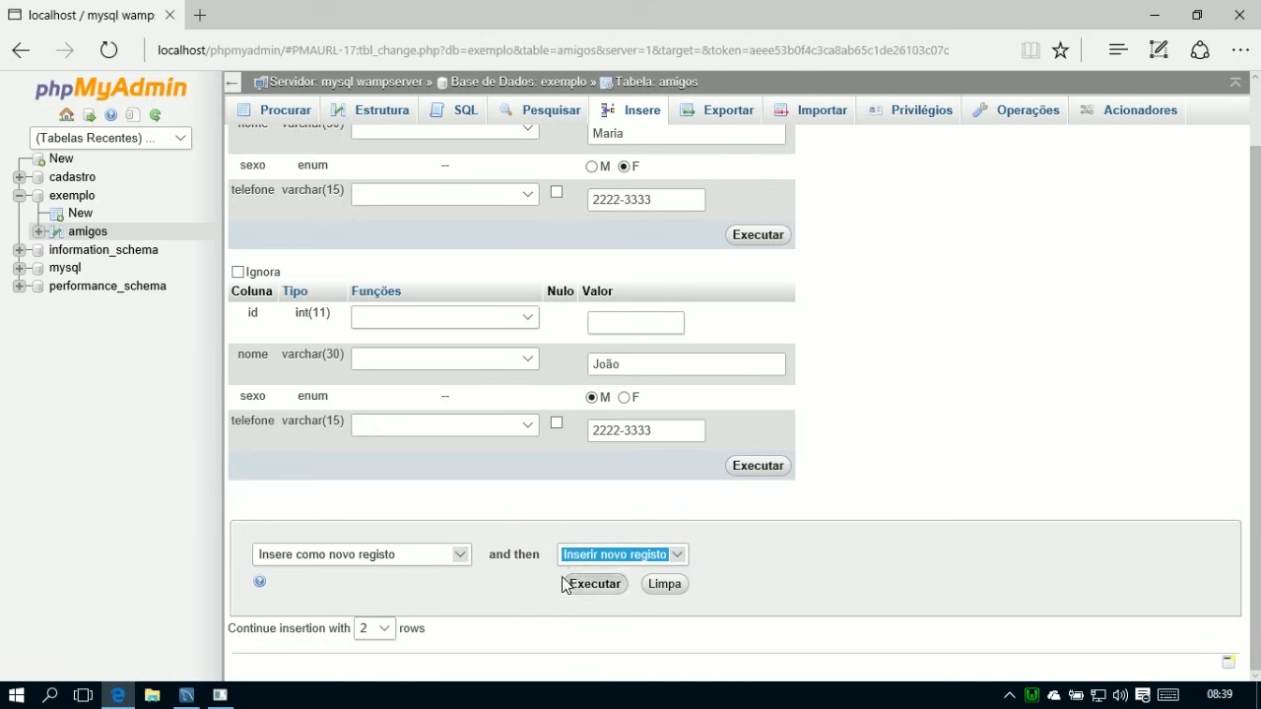
{"action": "left_click", "coordinate": [593, 588]}
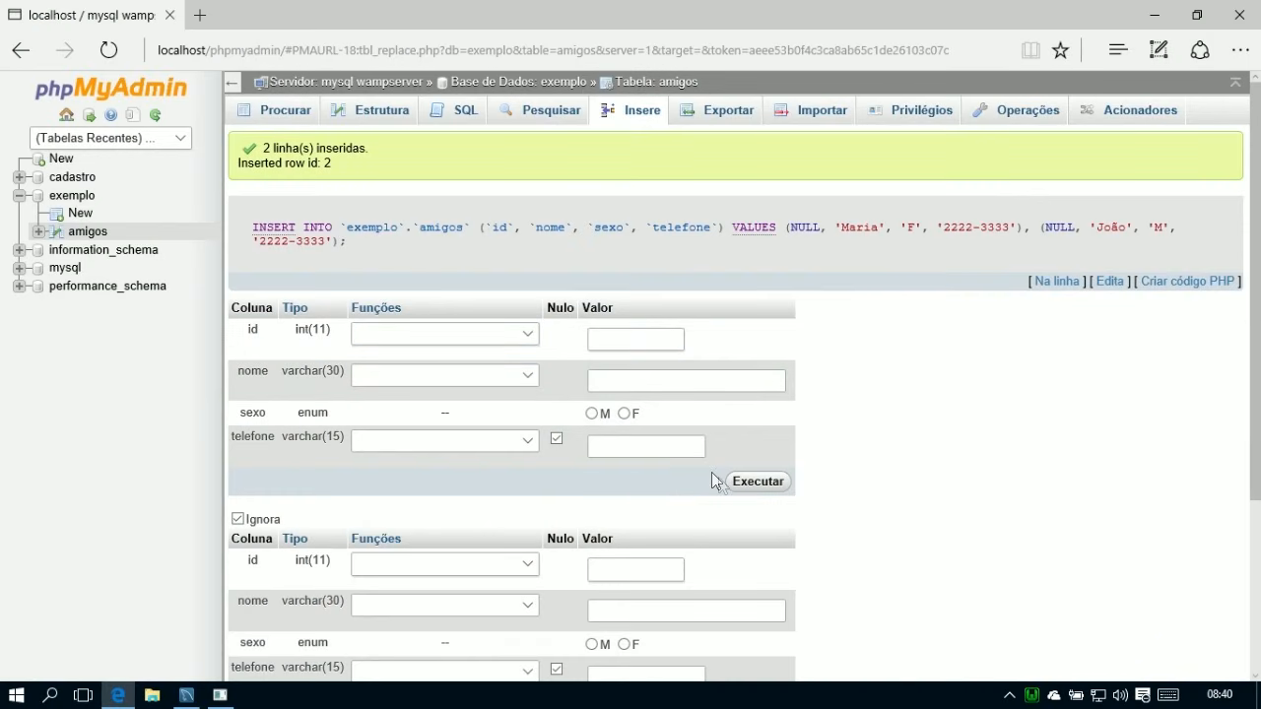
Fill in the first blank amigos record with the friend's name, sexo M and the phone number.
{"action": "left_click", "coordinate": [640, 382]}
{"action": "type", "text": "J"}
{"action": "left_click", "coordinate": [591, 412]}
{"action": "left_click", "coordinate": [596, 448]}
{"action": "type", "text": "3333-4444"}
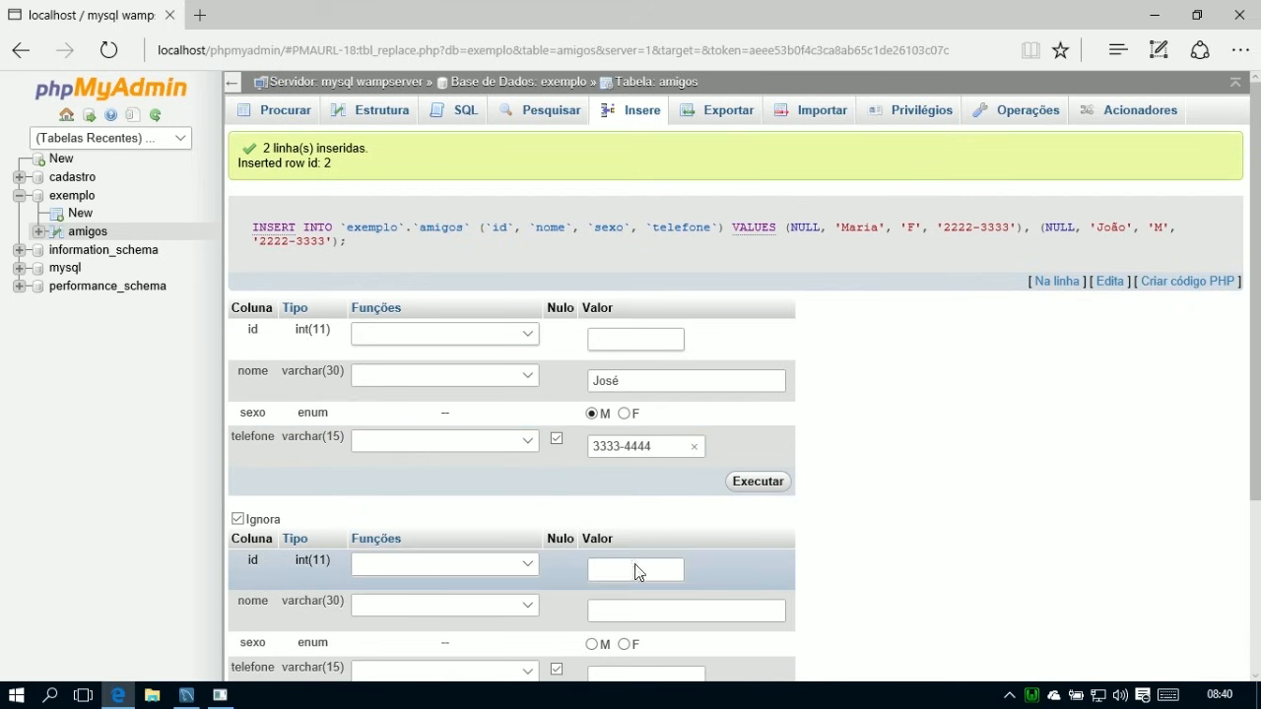
Fill in the second blank amigos record with the friend's name, sexo F and the phone number.
{"action": "scroll", "coordinate": [626, 571], "scroll_direction": "down", "scroll_amount": 1}
{"action": "left_click", "coordinate": [618, 500]}
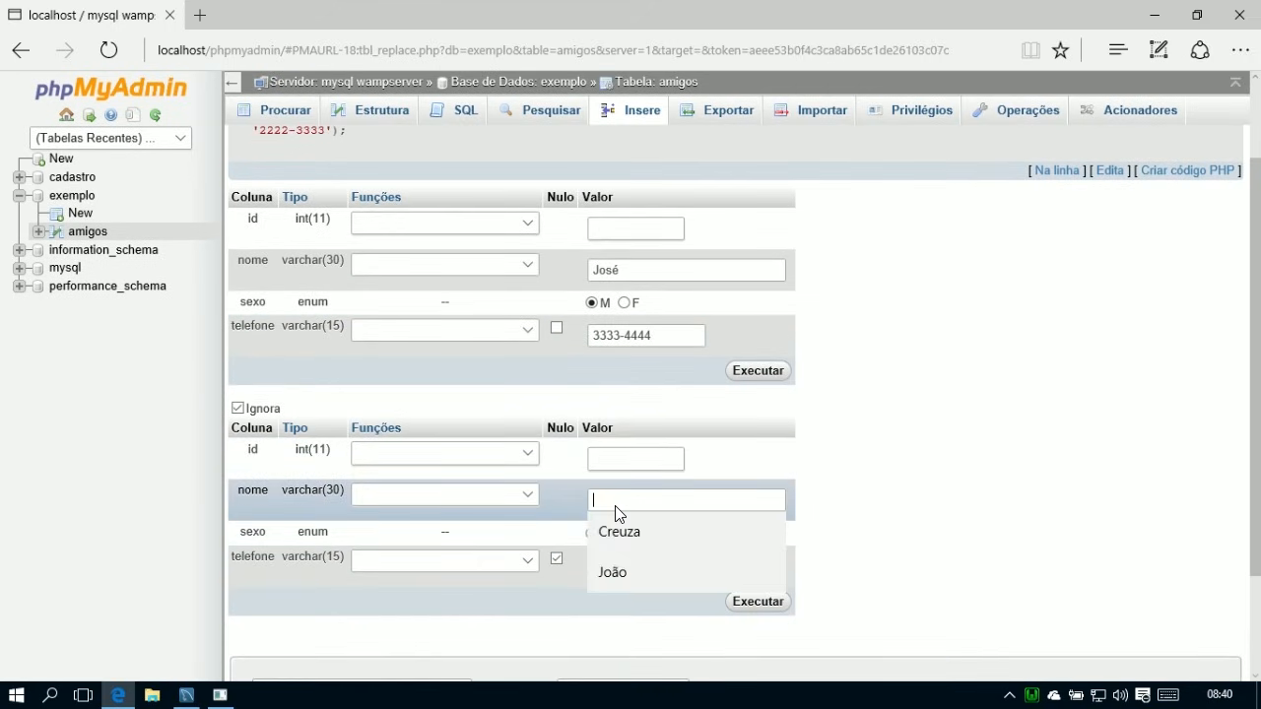
{"action": "type", "text": "Ana"}
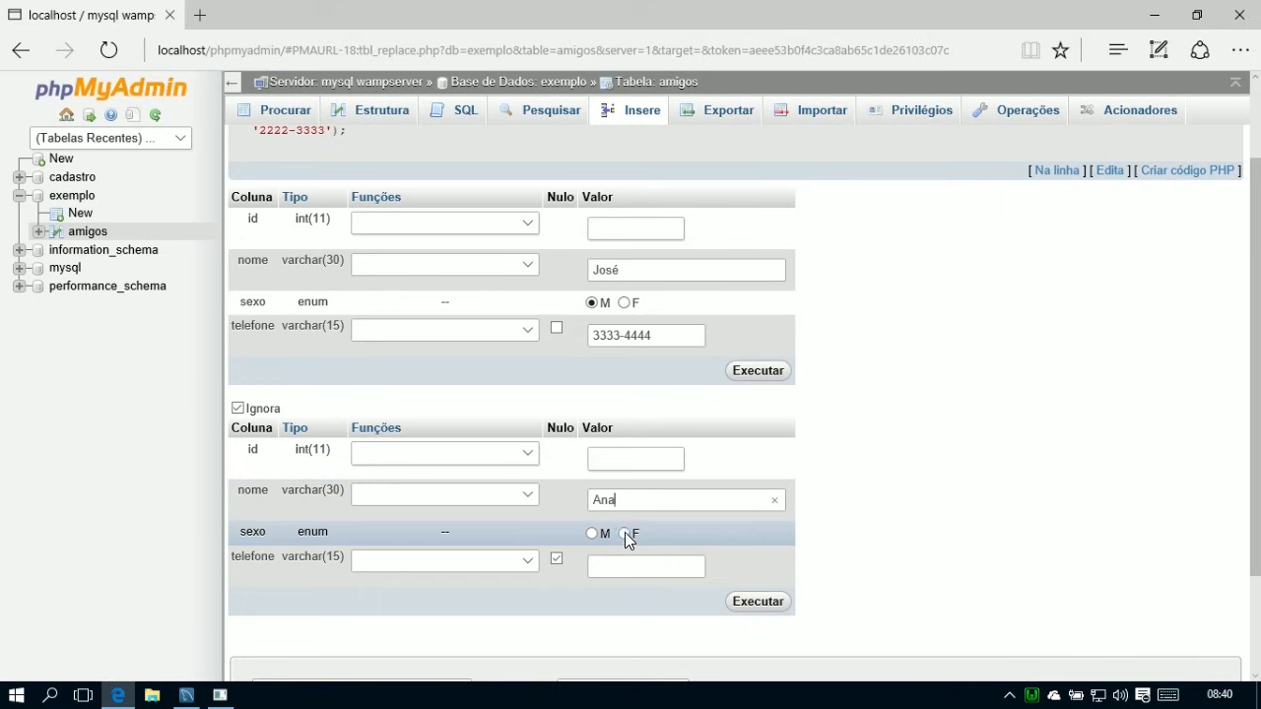
{"action": "left_click", "coordinate": [624, 533]}
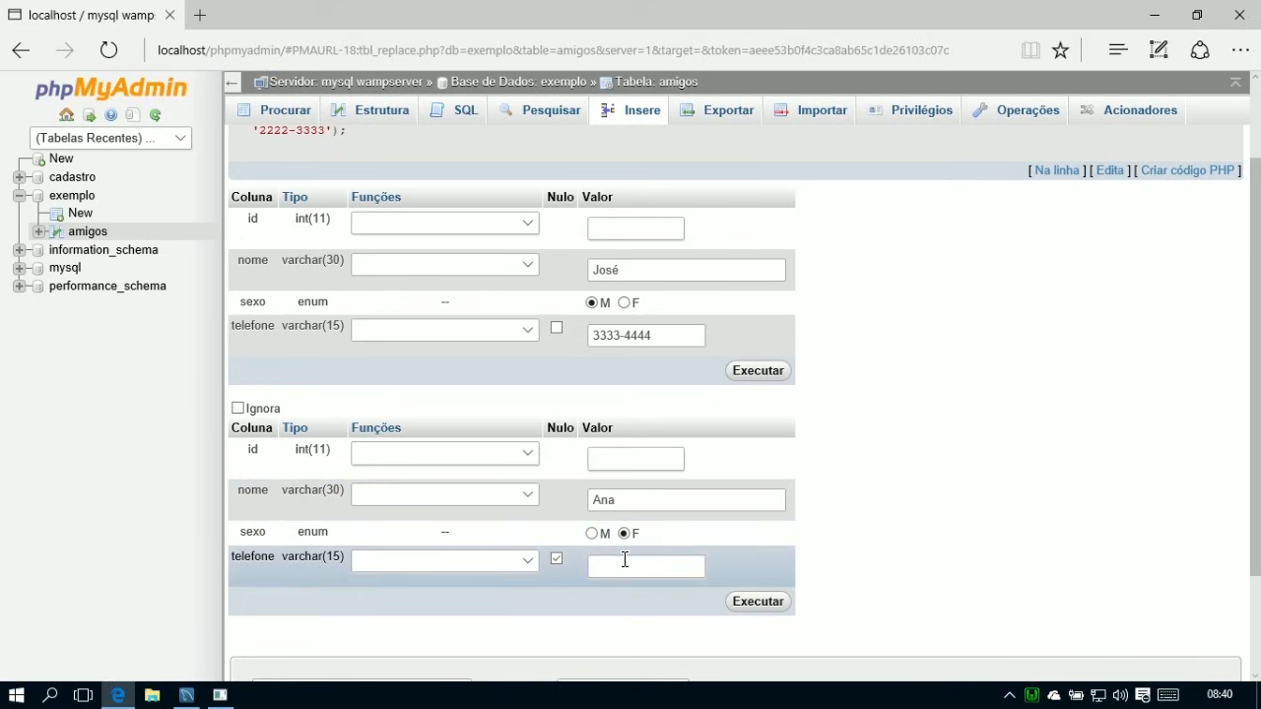
{"action": "left_click", "coordinate": [621, 568]}
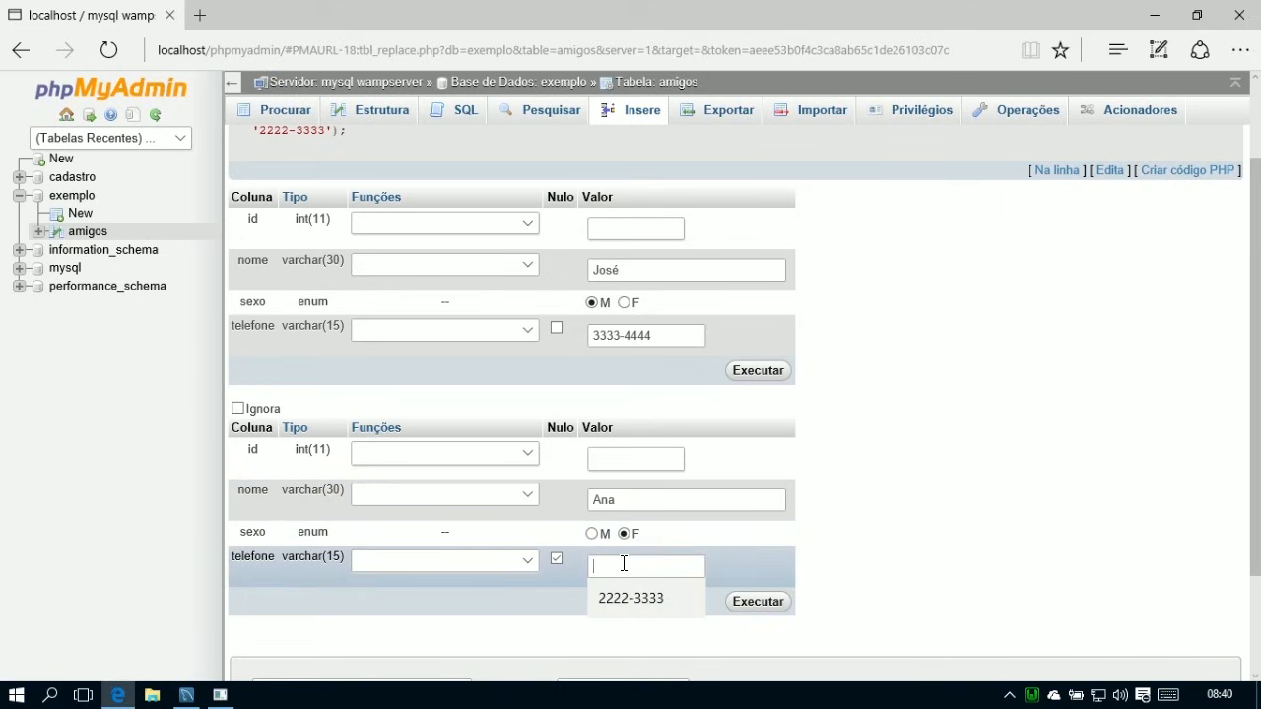
{"action": "type", "text": "1111"}
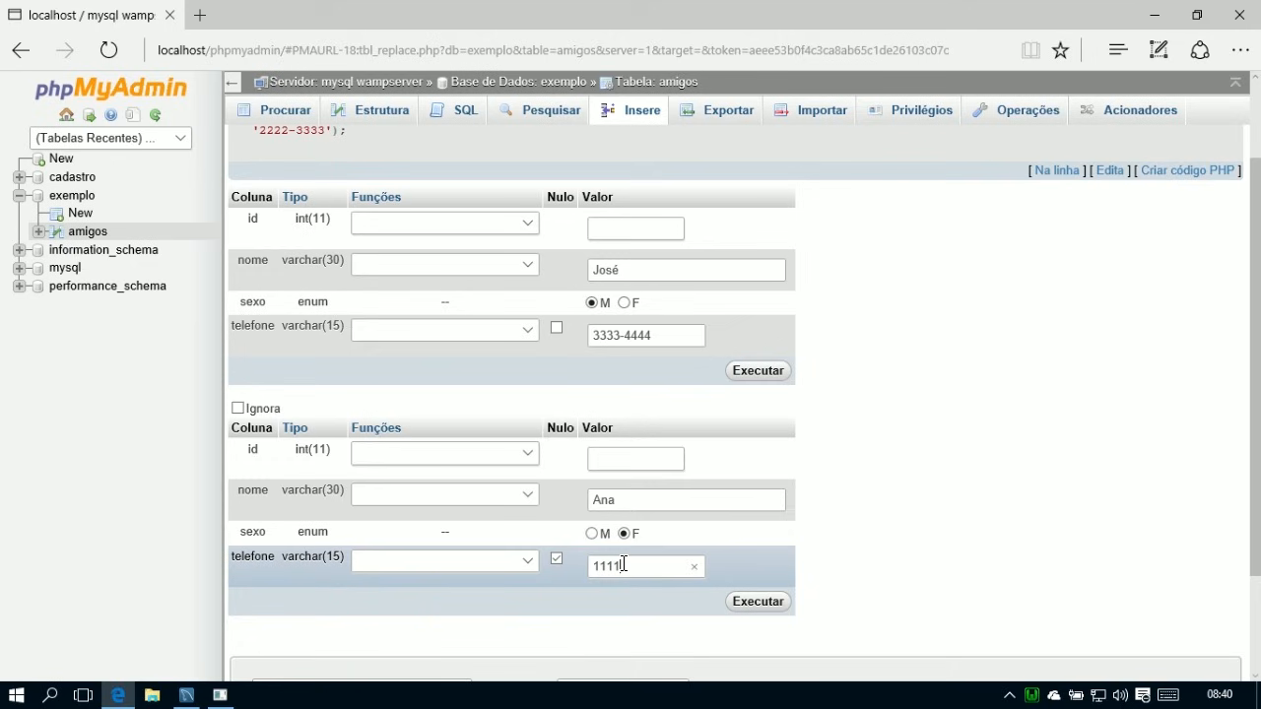
{"action": "type", "text": "-2222"}
Insert both records as new rows, with "Voltar atrás" as the follow-up action.
{"action": "scroll", "coordinate": [675, 585], "scroll_direction": "down", "scroll_amount": 3}
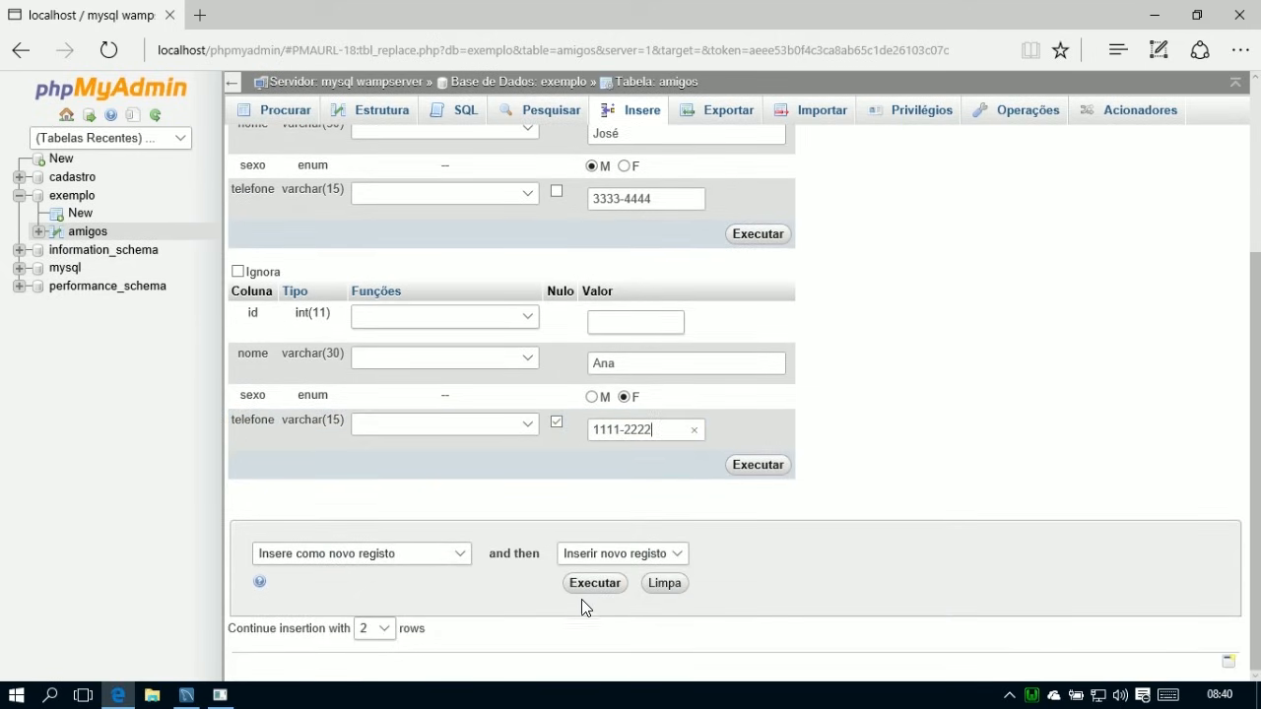
{"action": "left_click", "coordinate": [610, 559]}
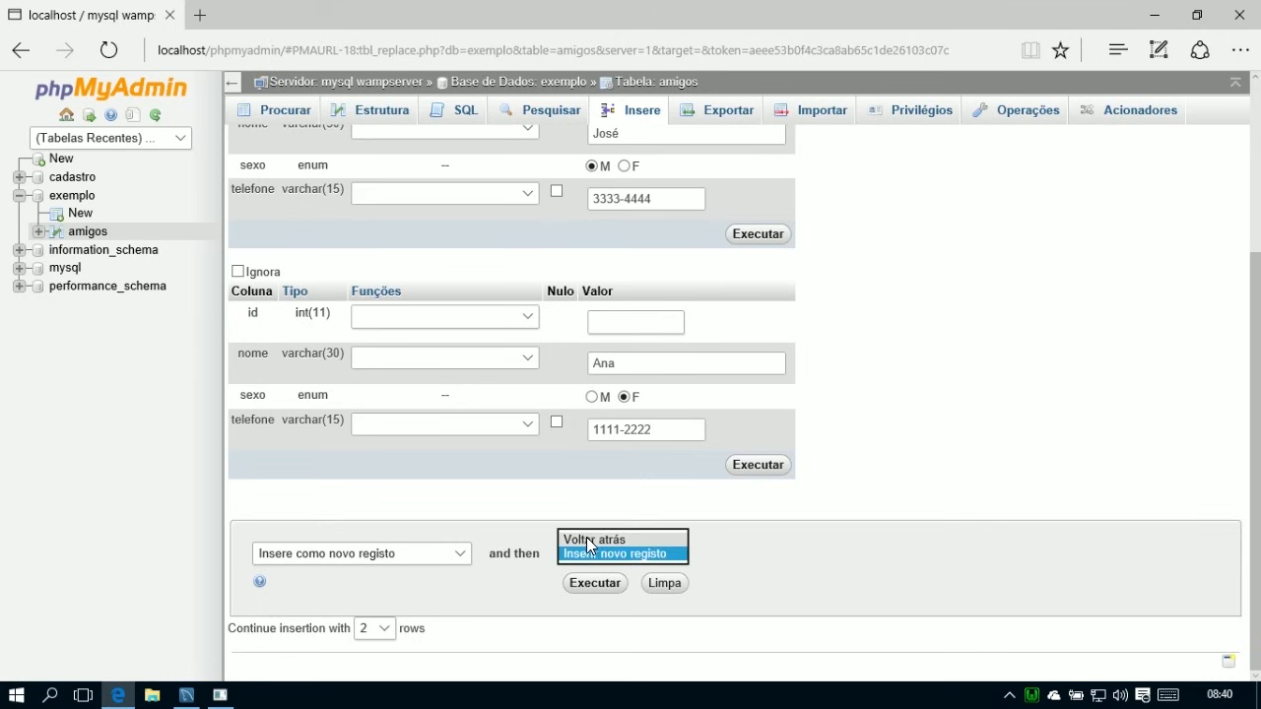
{"action": "left_click", "coordinate": [576, 539]}
{"action": "left_click", "coordinate": [589, 584]}
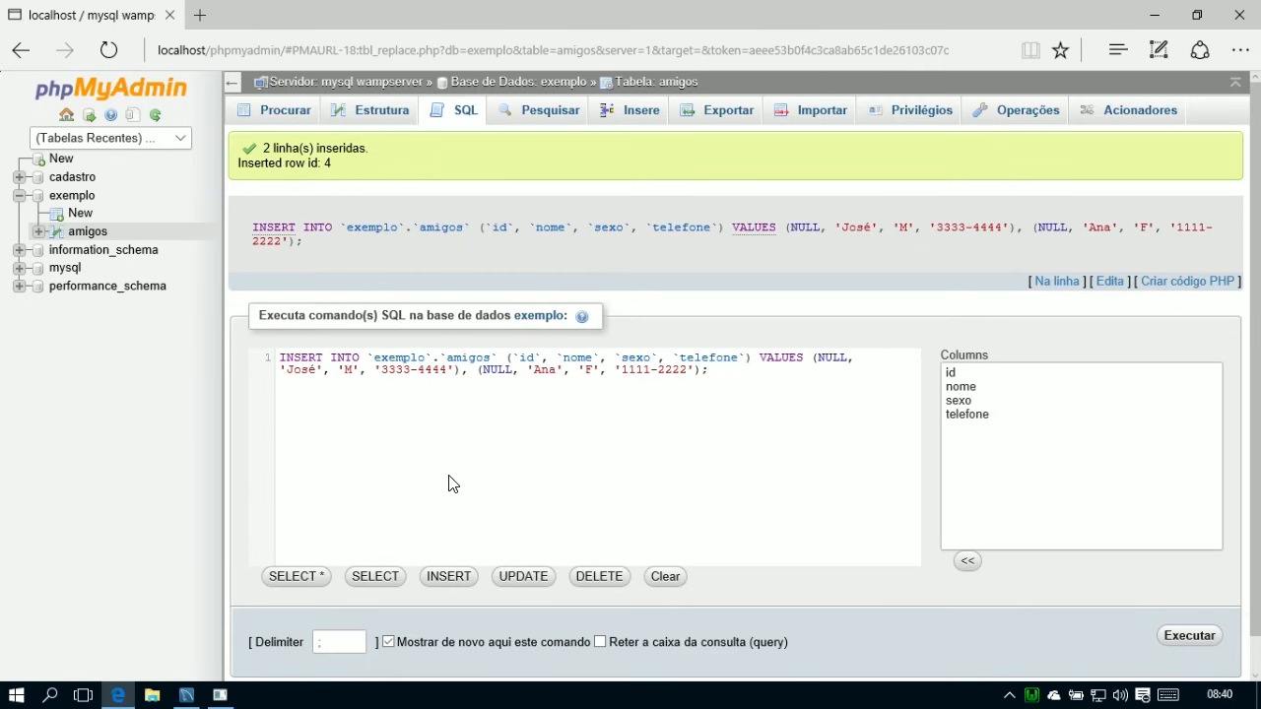
View the amigos table's structure and browse its stored records.
{"action": "left_click", "coordinate": [369, 116]}
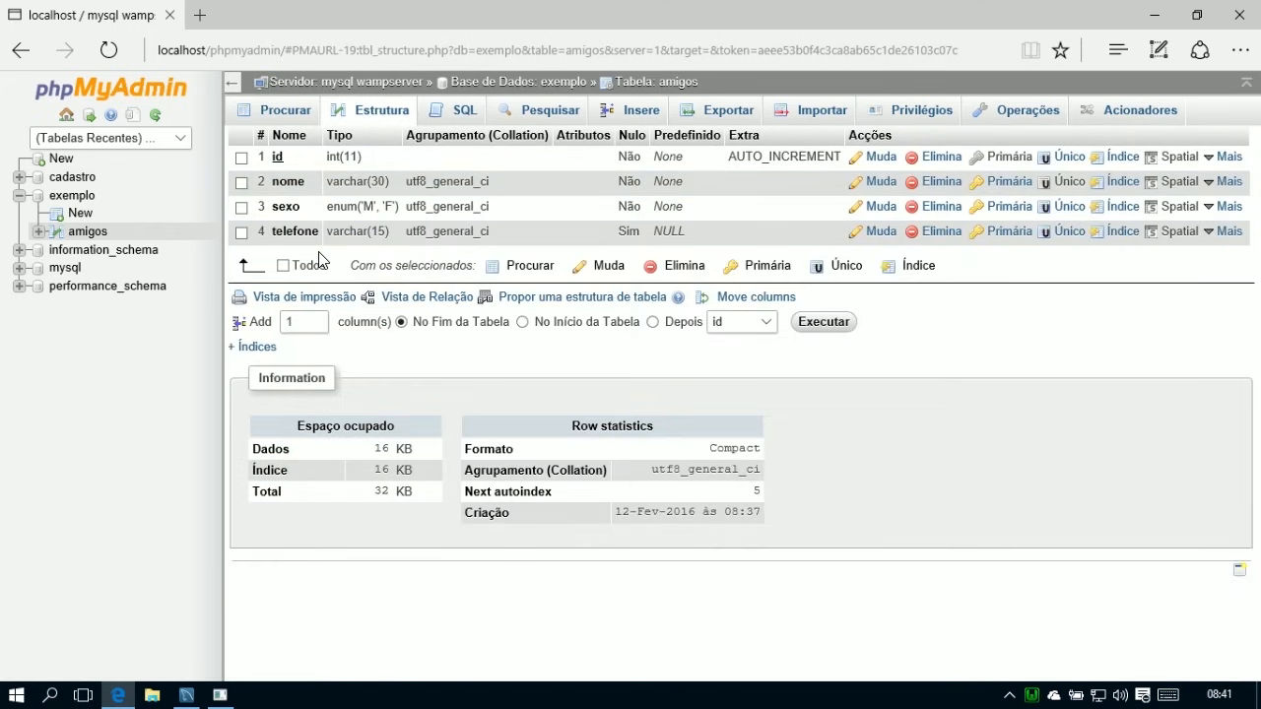
{"action": "key", "text": "alt+Left"}
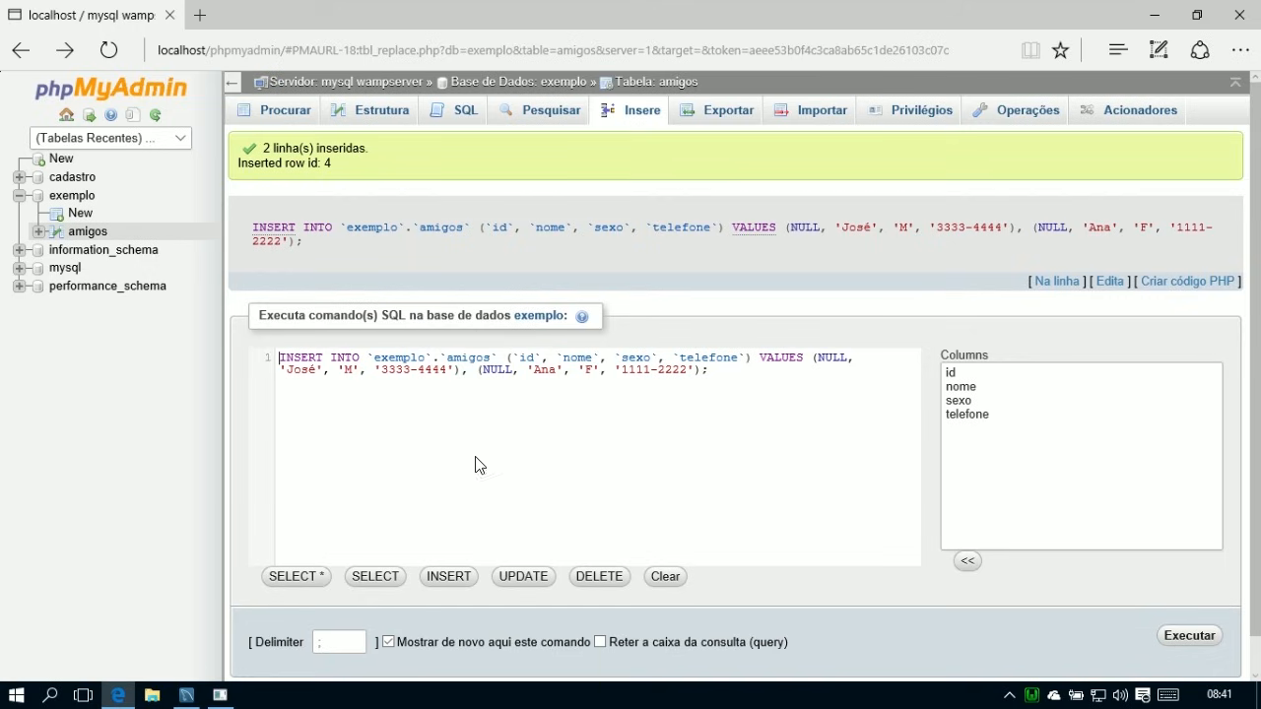
{"action": "left_click", "coordinate": [273, 116]}
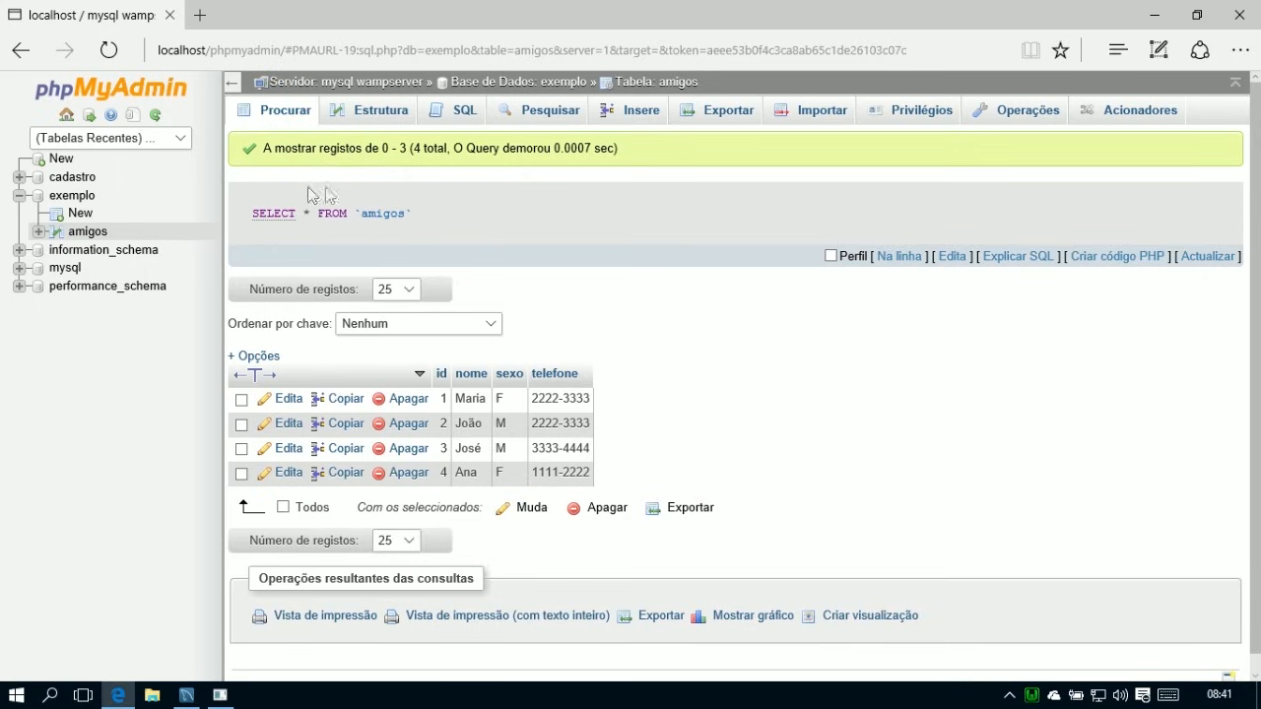
Switch to MySQL Workbench and clear the old cursos query from the editor.
{"action": "left_click", "coordinate": [186, 695]}
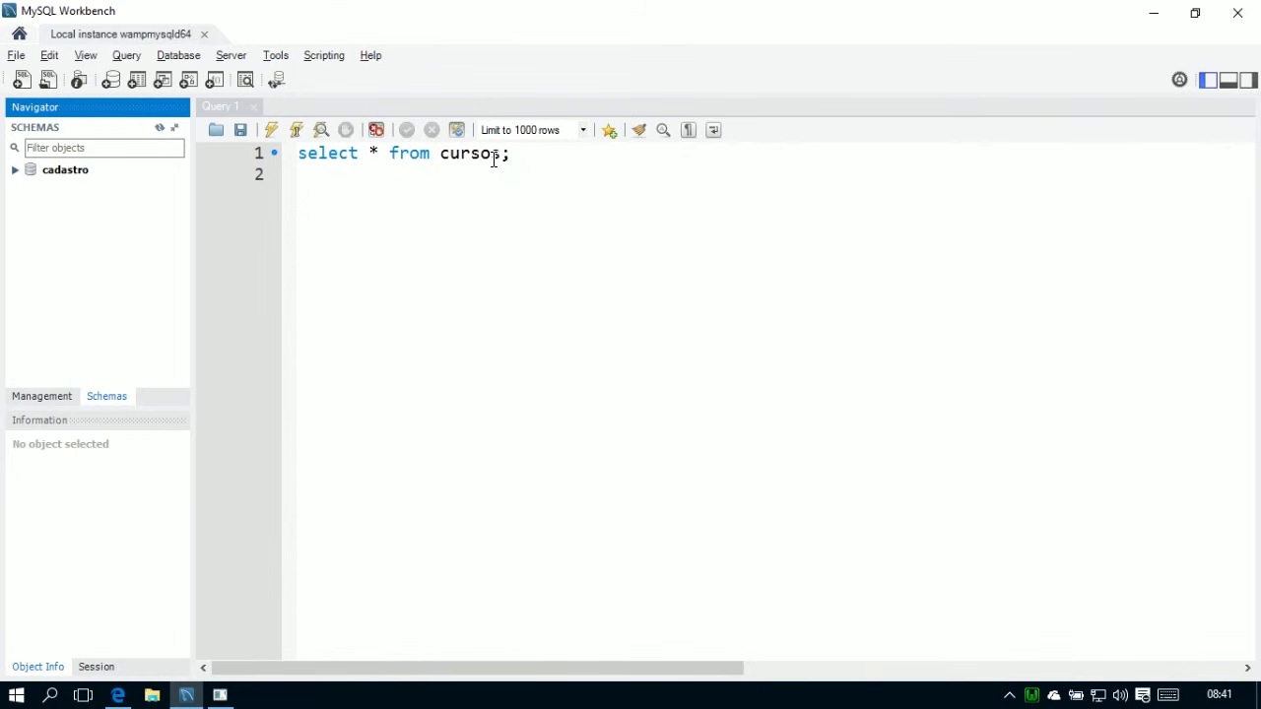
{"action": "left_click_drag", "start_coordinate": [536, 157], "coordinate": [172, 158]}
{"action": "key", "text": "BackSpace"}
{"action": "key", "text": "Down"}
{"action": "key", "text": "BackSpace"}
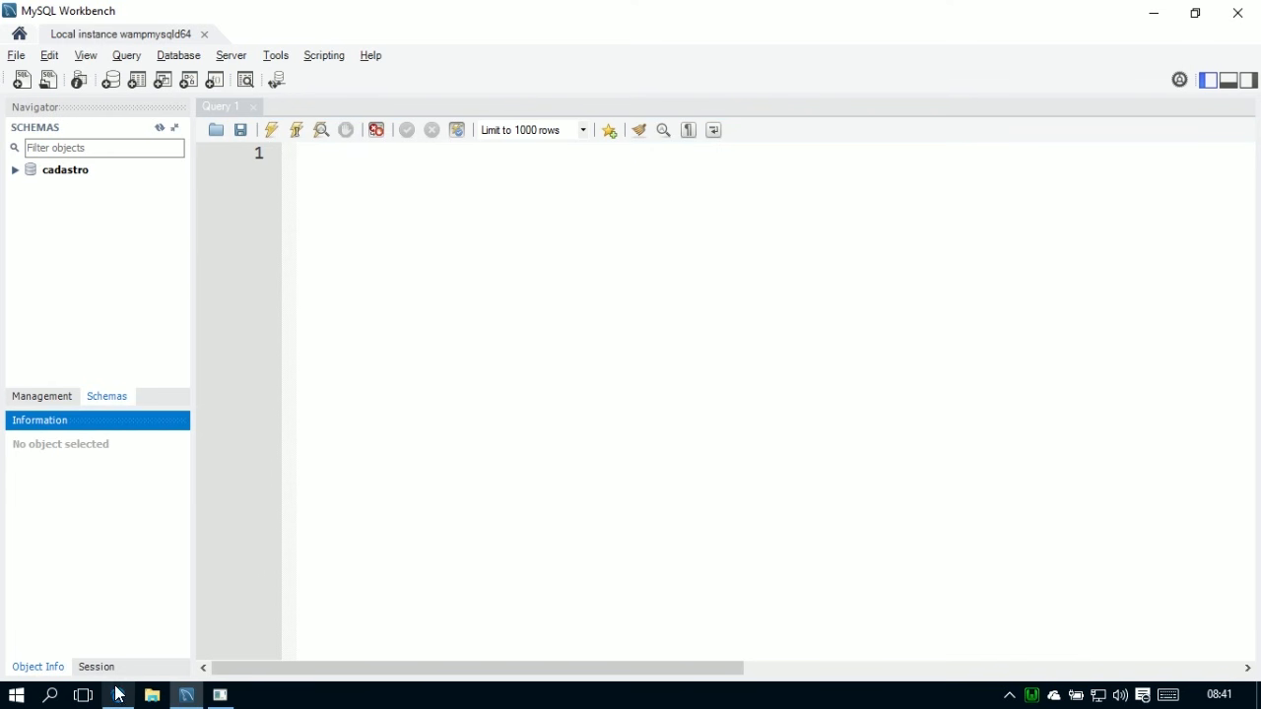
Return to phpMyAdmin and save a new phone number for the amigos record with id 2.
{"action": "left_click", "coordinate": [118, 695]}
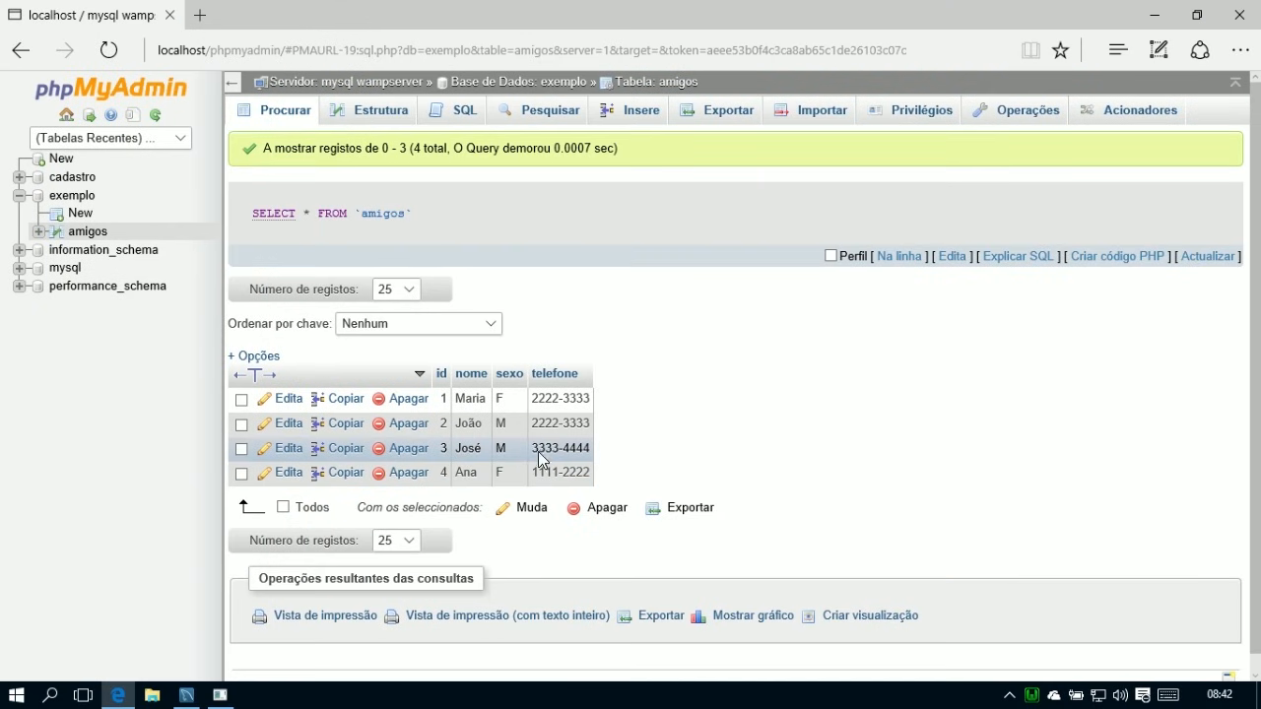
{"action": "left_click", "coordinate": [488, 422]}
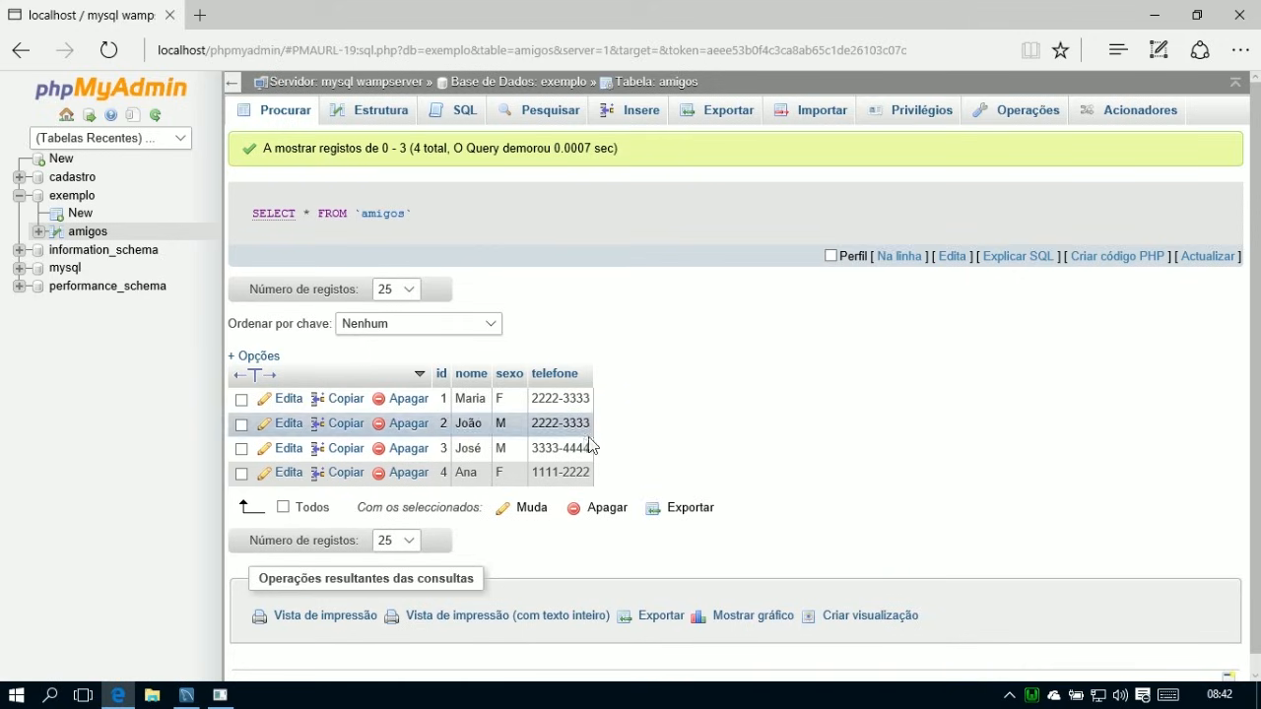
{"action": "left_click", "coordinate": [285, 427]}
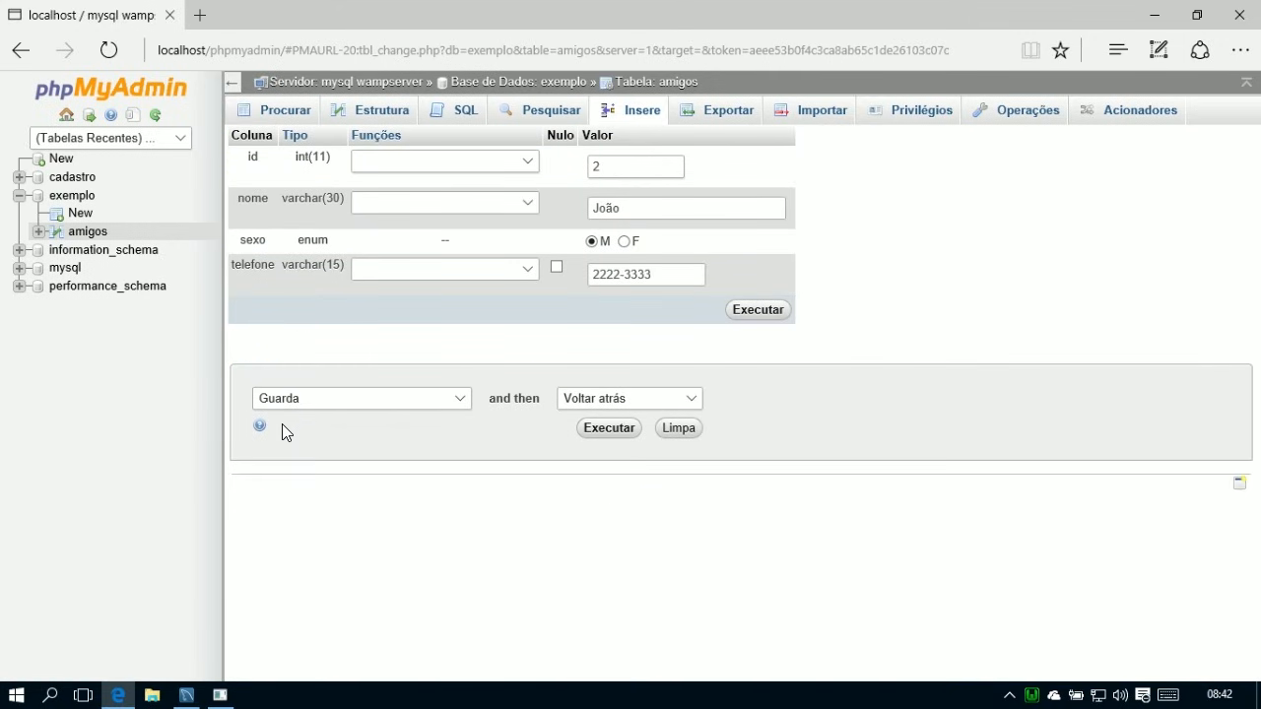
{"action": "double_click", "coordinate": [640, 274]}
{"action": "type", "text": "1111-2222"}
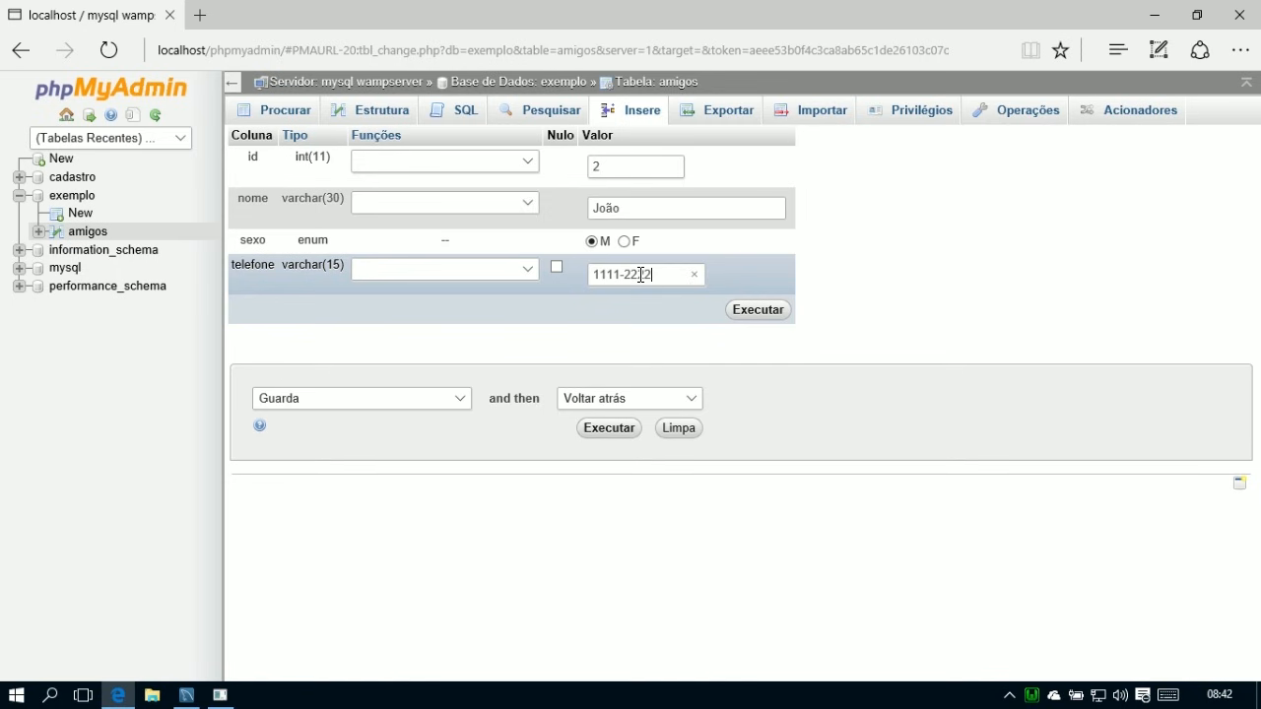
{"action": "left_click", "coordinate": [753, 311]}
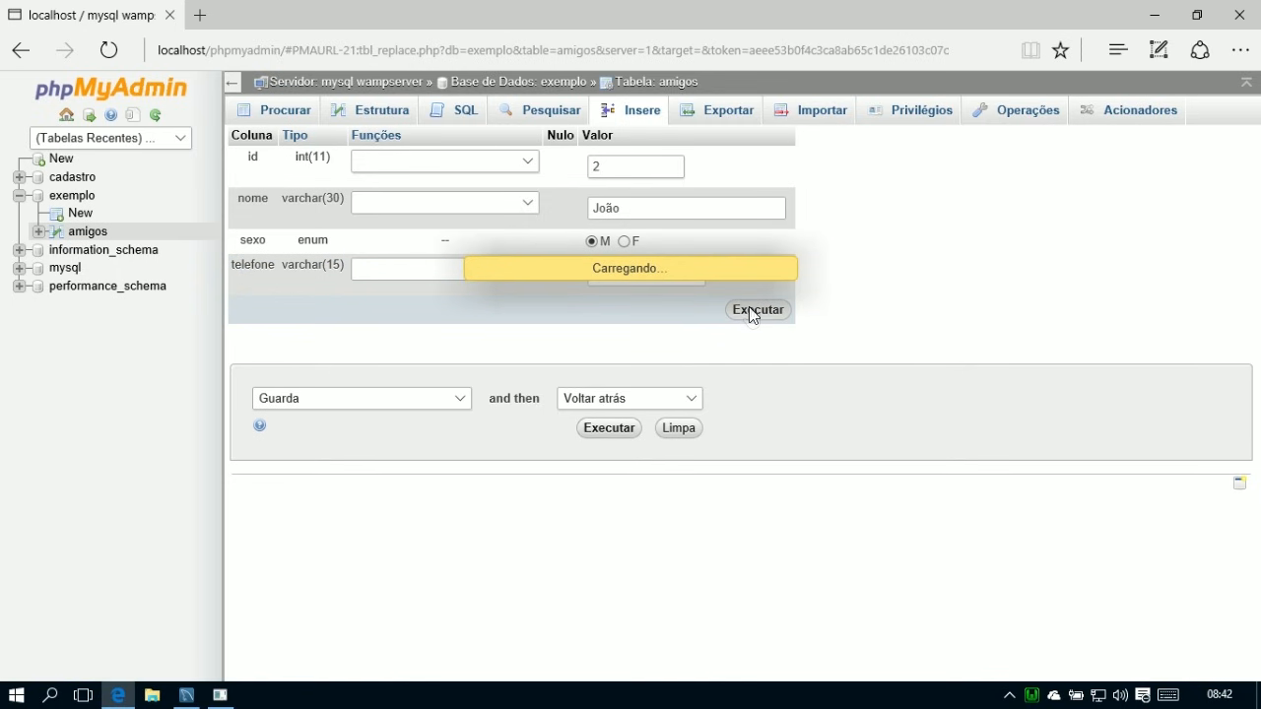
Delete the amigos record with id 4, reviewing the database, table and id condition in the DELETE statement before confirming.
{"action": "scroll", "coordinate": [661, 564], "scroll_direction": "down", "scroll_amount": 2}
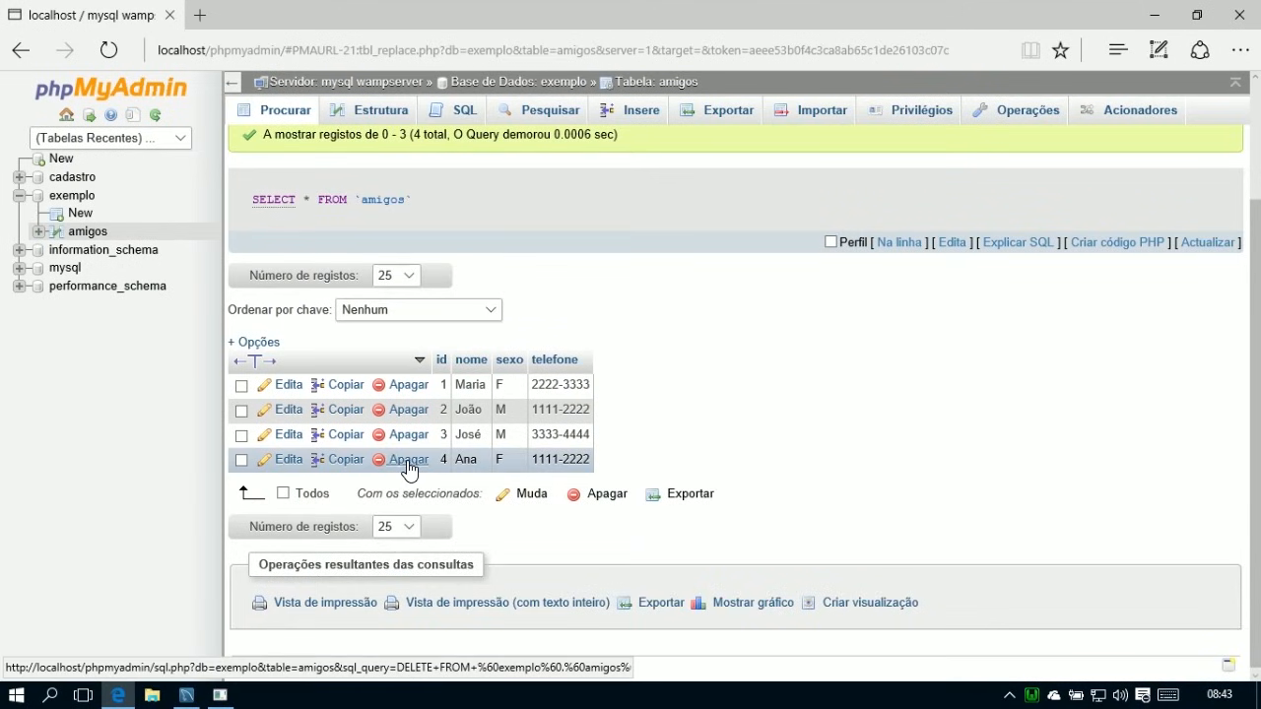
{"action": "left_click", "coordinate": [407, 460]}
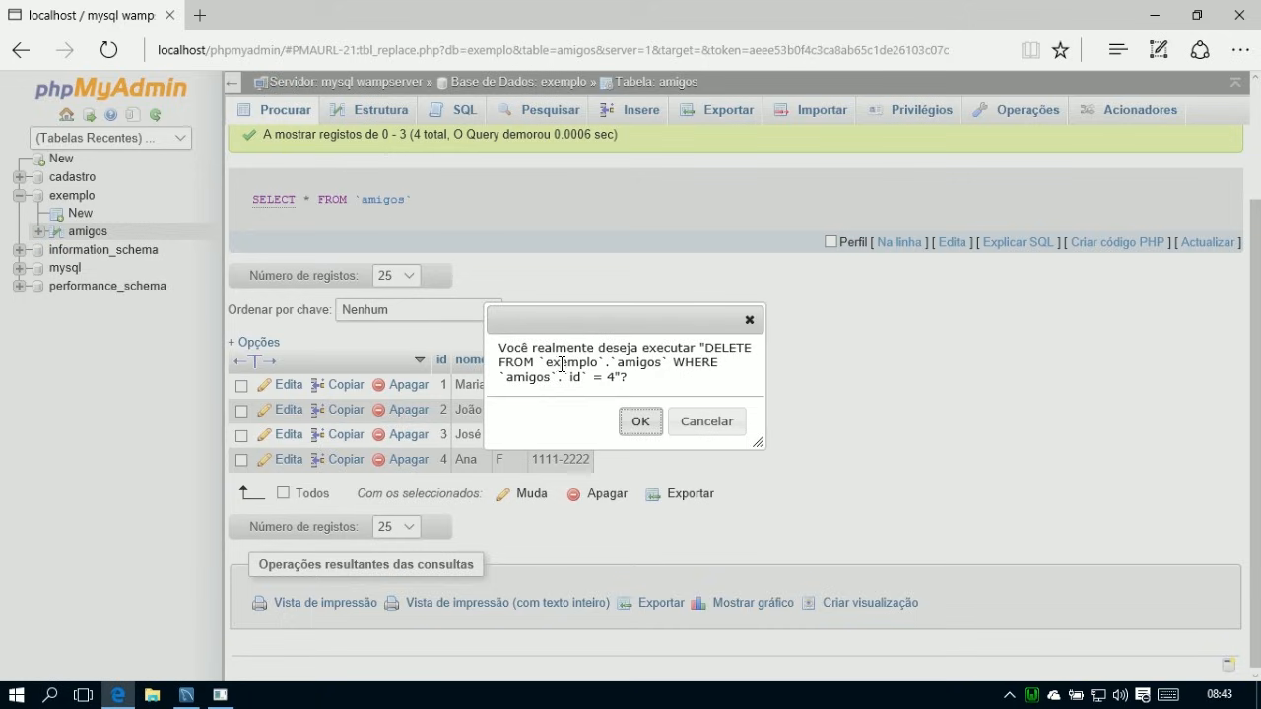
{"action": "left_click_drag", "start_coordinate": [546, 363], "coordinate": [601, 362]}
{"action": "left_click", "coordinate": [603, 365]}
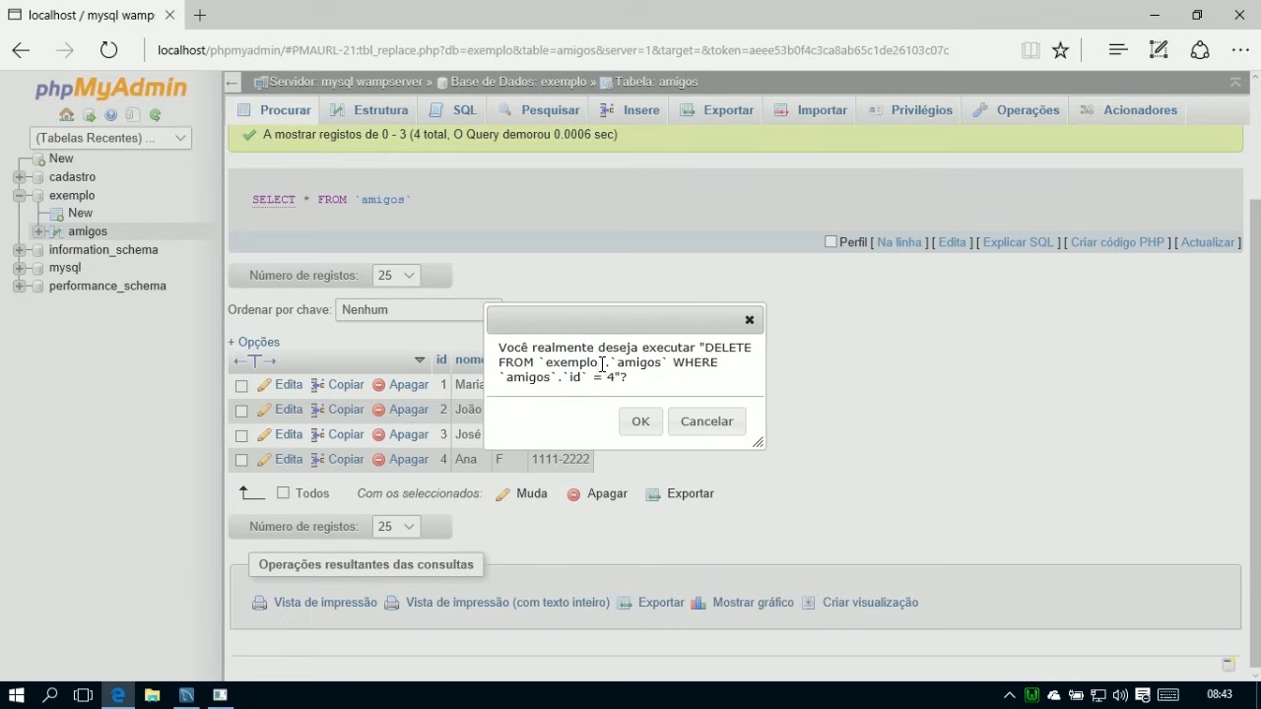
{"action": "double_click", "coordinate": [519, 380]}
{"action": "left_click", "coordinate": [561, 377]}
{"action": "left_click_drag", "start_coordinate": [547, 365], "coordinate": [653, 360]}
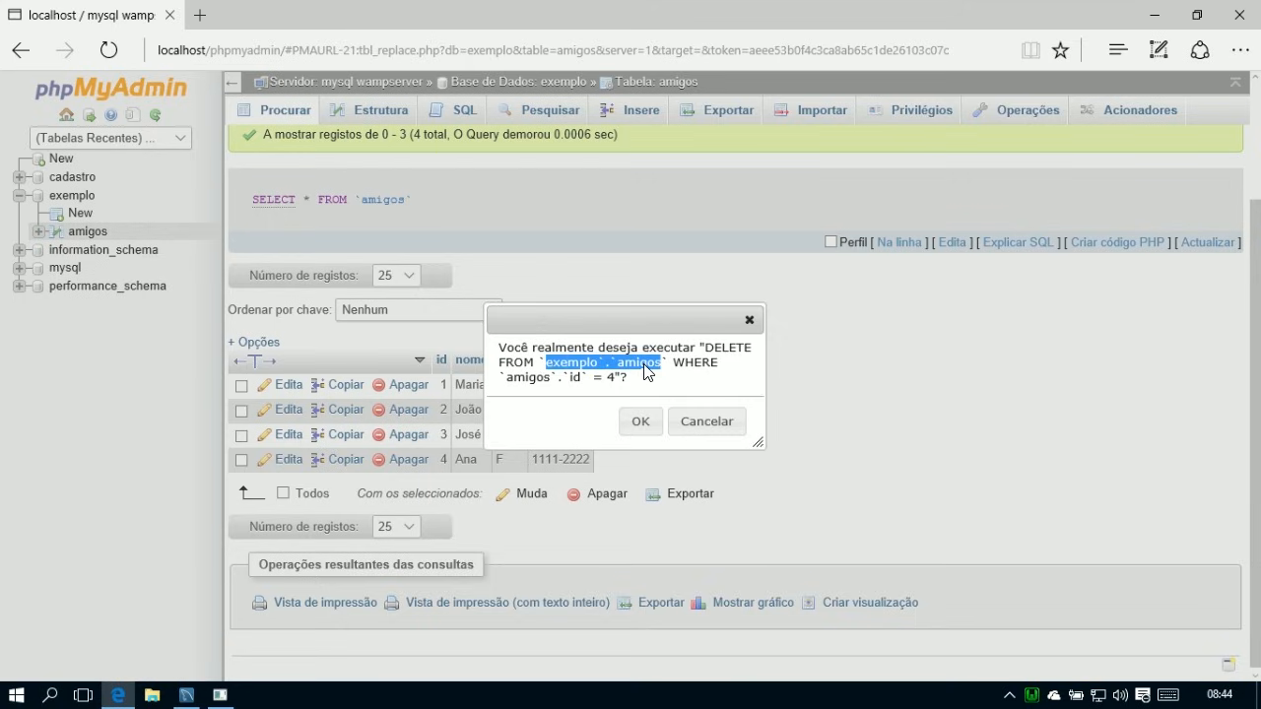
{"action": "left_click_drag", "start_coordinate": [506, 378], "coordinate": [575, 379]}
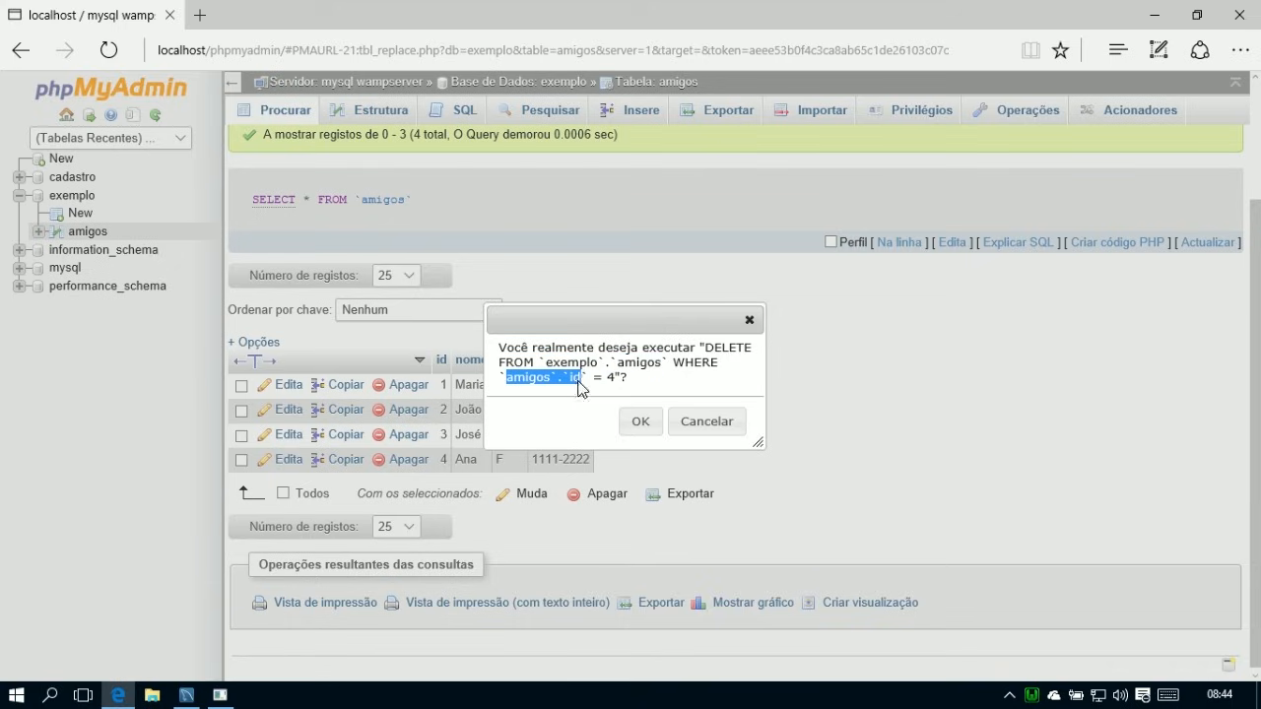
{"action": "left_click", "coordinate": [636, 422]}
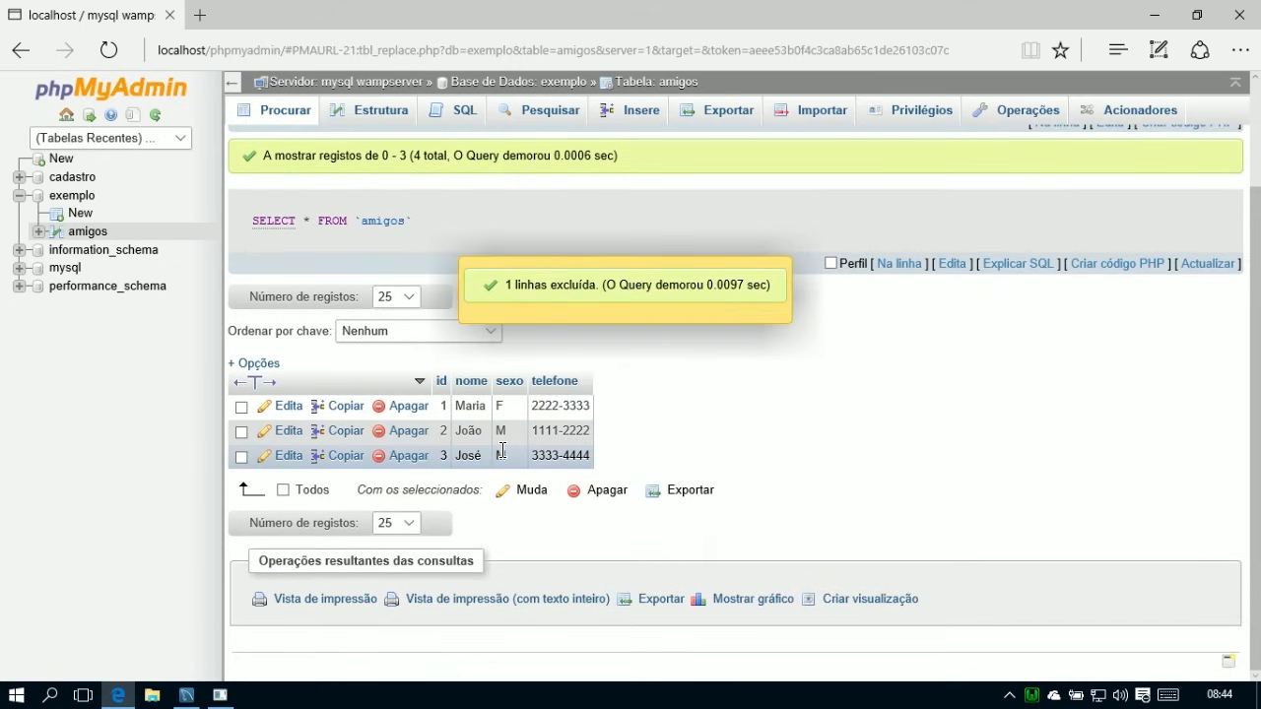
Select the amigos records with id 1 and id 2 together.
{"action": "left_click", "coordinate": [240, 407]}
{"action": "left_click", "coordinate": [242, 432]}
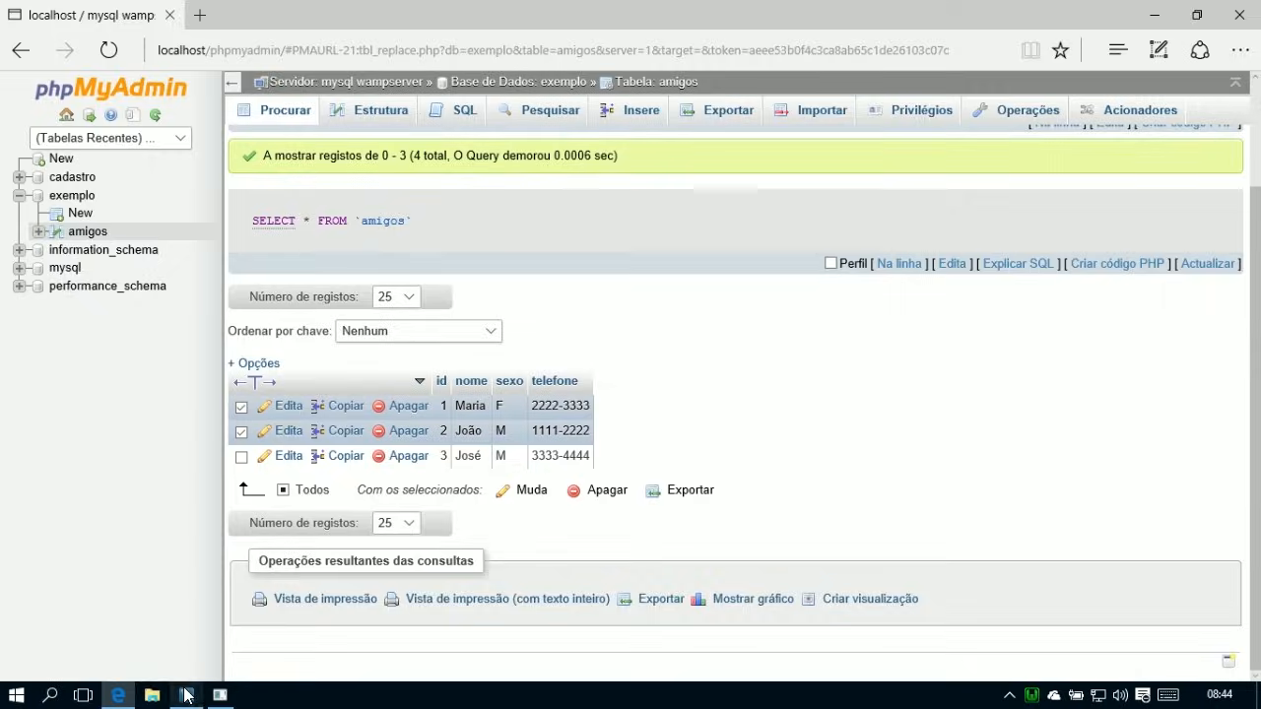
Switch to MySQL Workbench, refresh the schema list and make exemplo the default schema.
{"action": "left_click", "coordinate": [184, 695]}
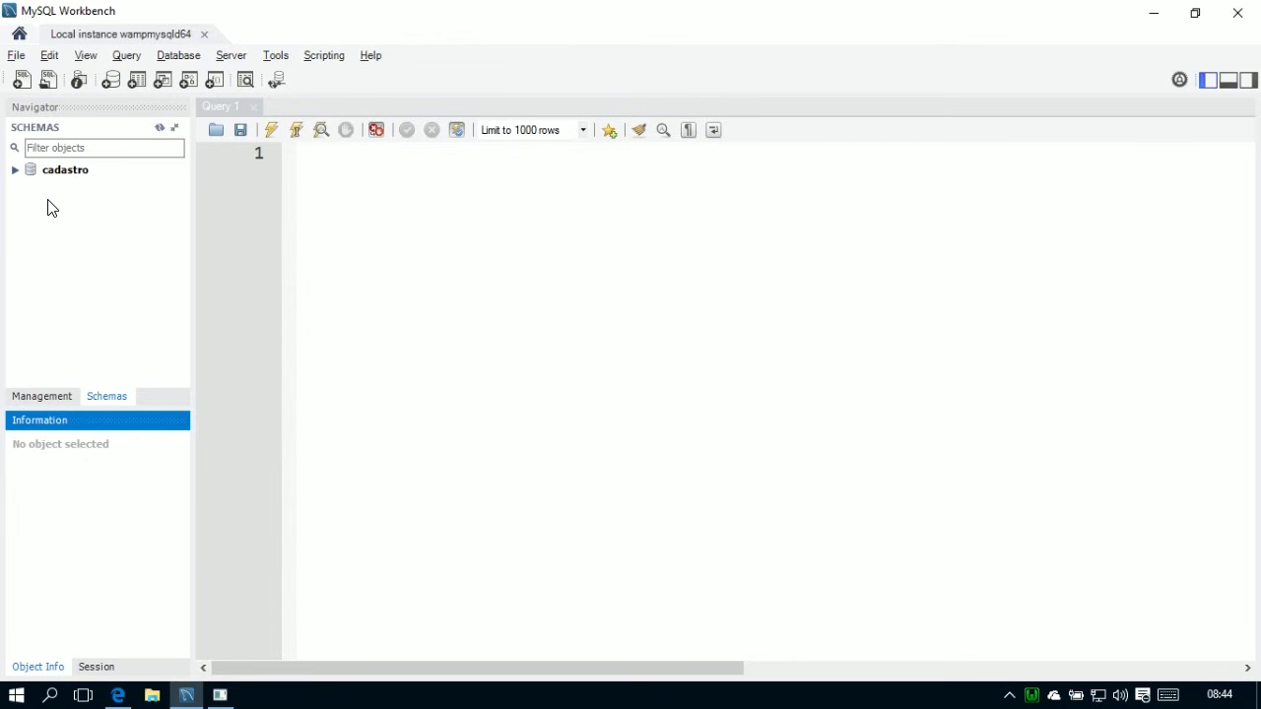
{"action": "left_click", "coordinate": [159, 129]}
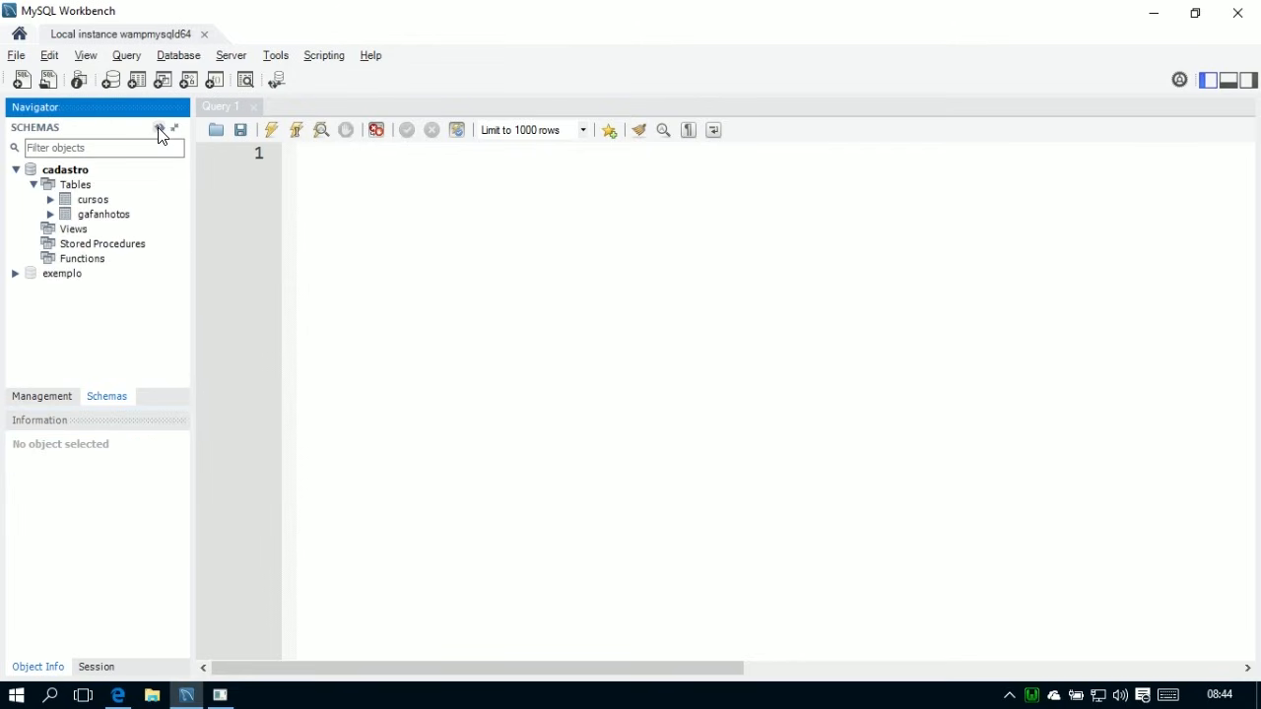
{"action": "left_click", "coordinate": [16, 170]}
{"action": "left_click", "coordinate": [59, 186]}
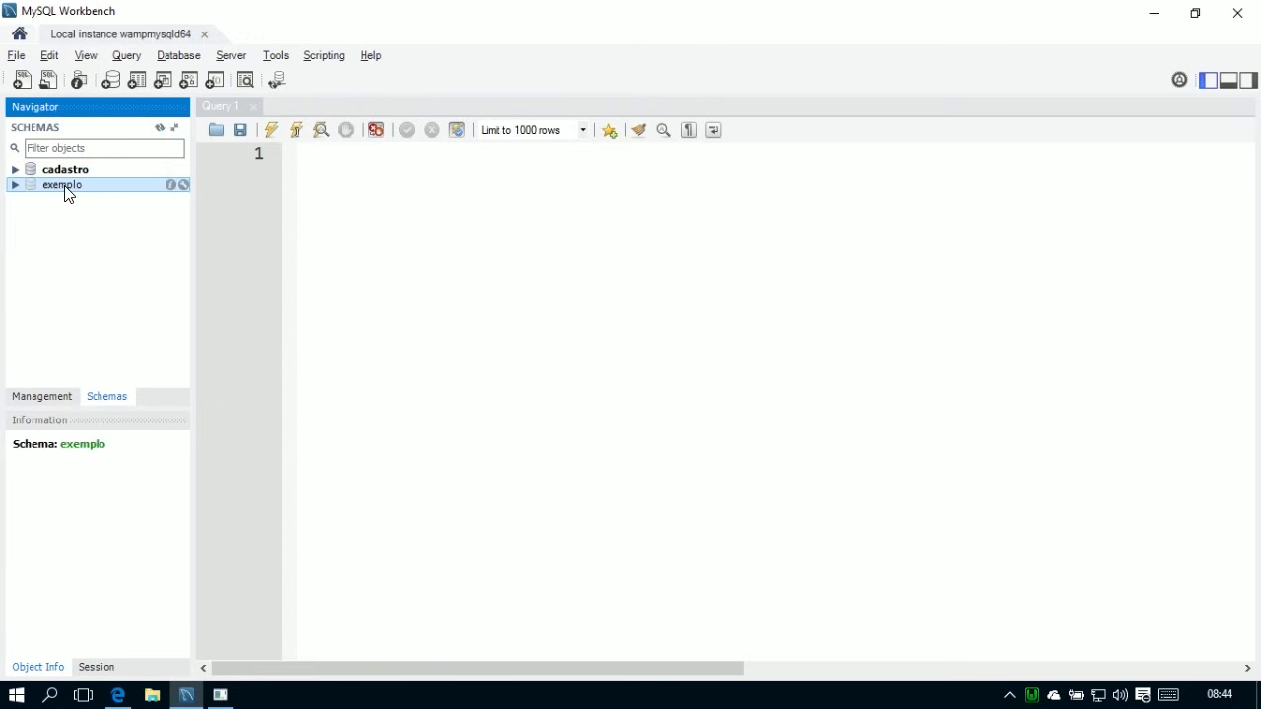
{"action": "double_click", "coordinate": [65, 187]}
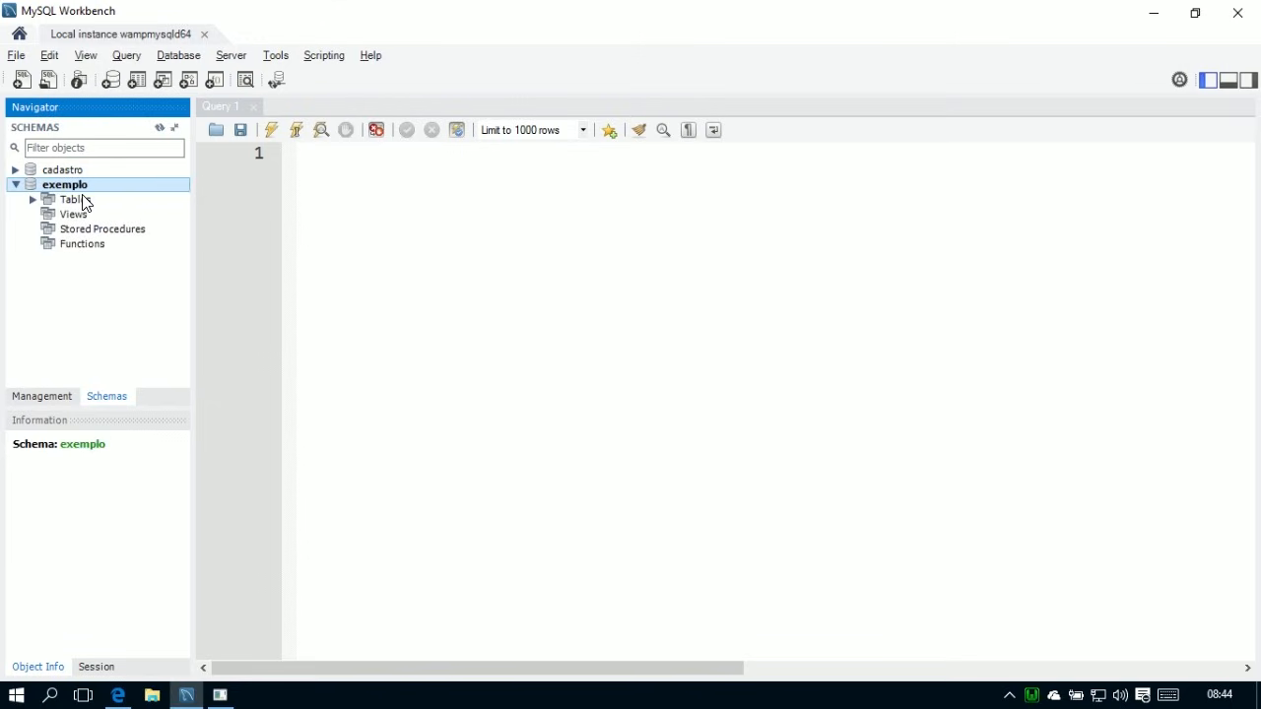
{"action": "left_click", "coordinate": [345, 210]}
{"action": "type", "text": "use exemplo;"}
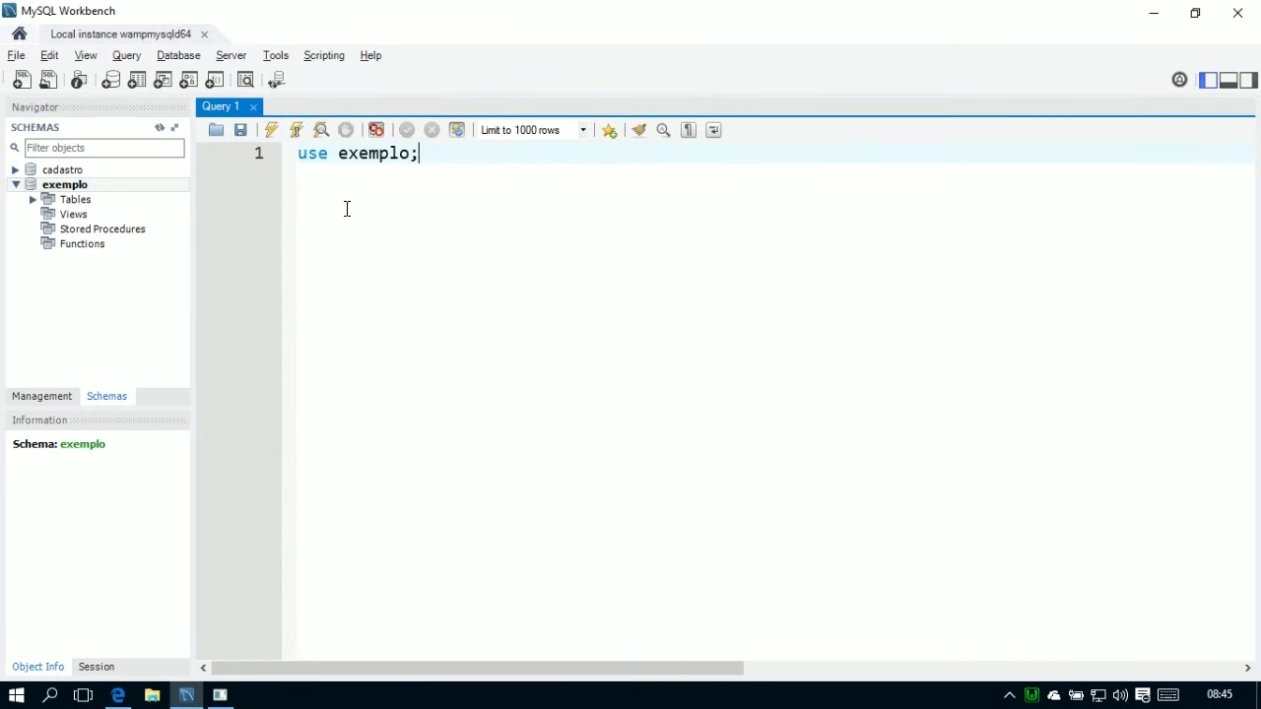
{"action": "key", "text": "ctrl+a"}
{"action": "key", "text": "BackSpace"}
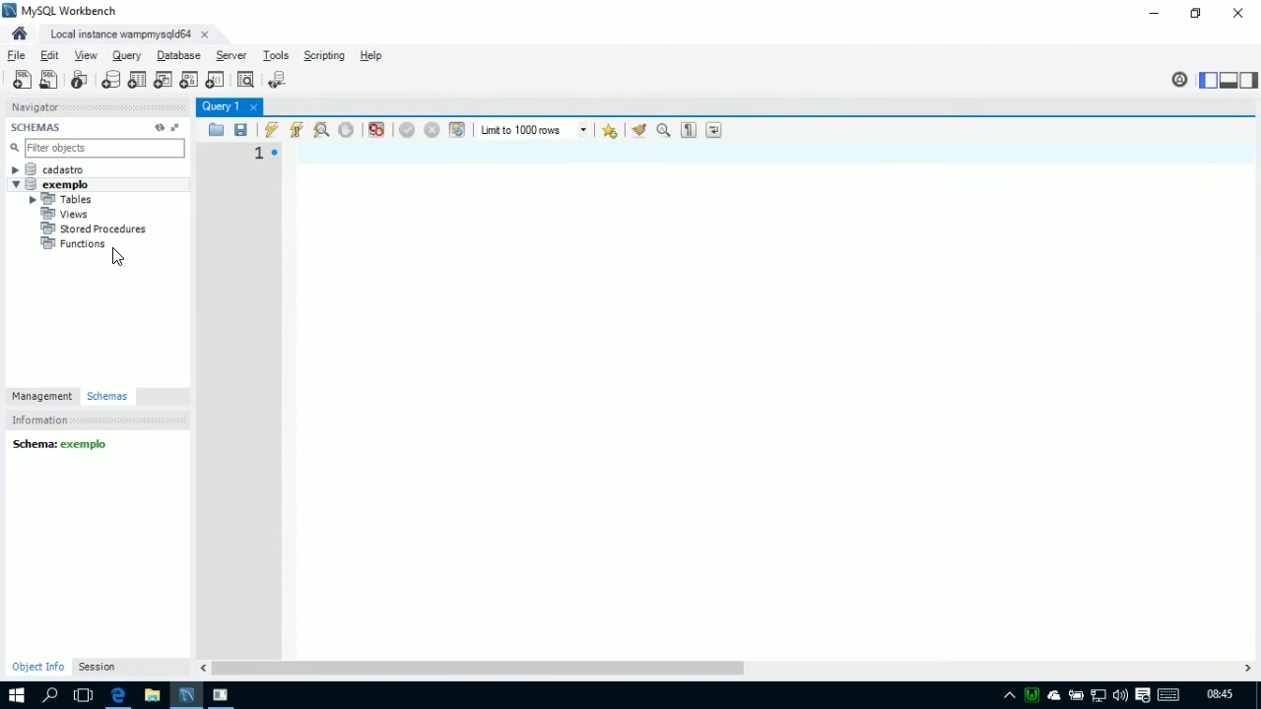
Expand exemplo's amigos table to examine its columns and their types.
{"action": "left_click", "coordinate": [34, 200]}
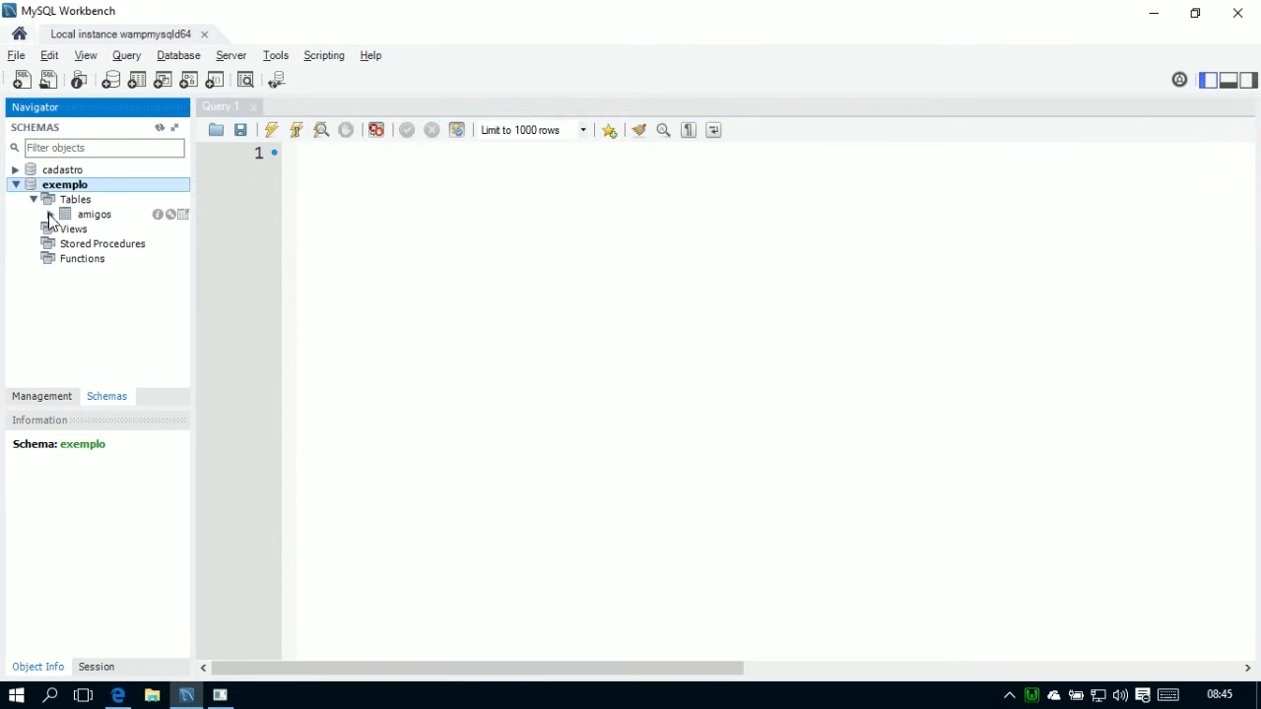
{"action": "left_click", "coordinate": [51, 214]}
{"action": "left_click", "coordinate": [87, 217]}
{"action": "left_click", "coordinate": [68, 229]}
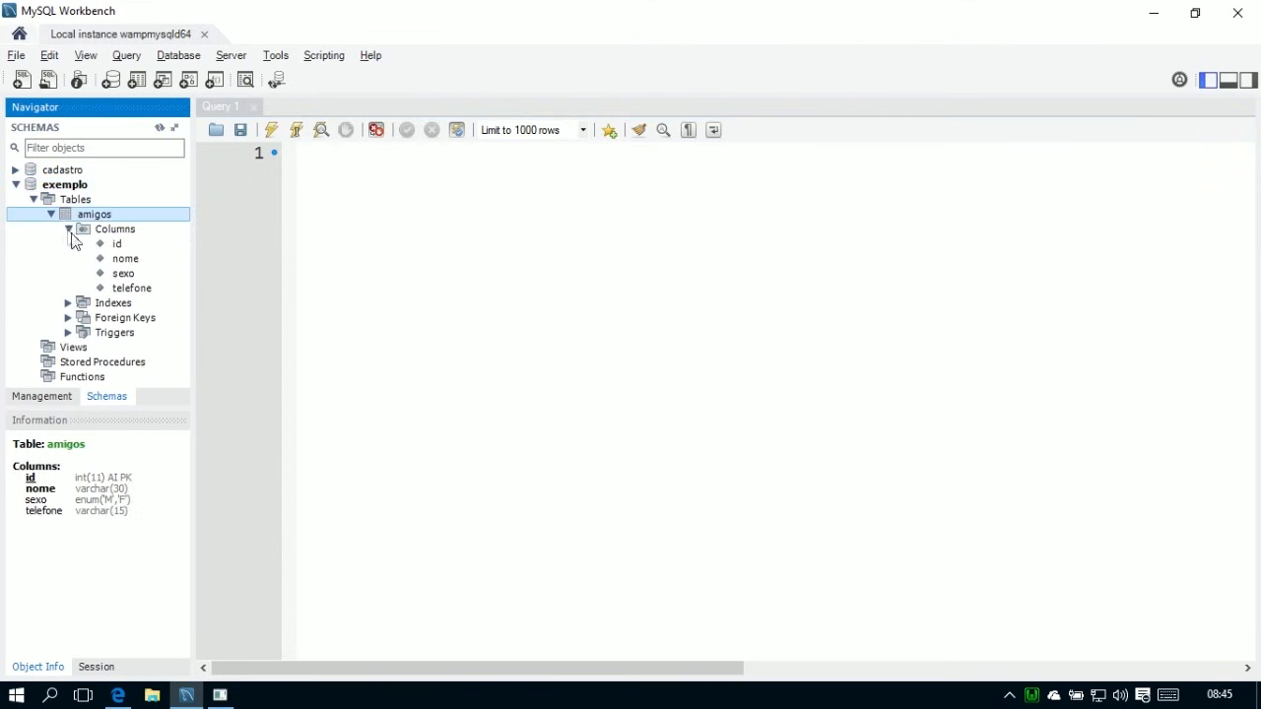
Write the query "select * from amigos;" and run it to list the table's records.
{"action": "left_click", "coordinate": [319, 171]}
{"action": "type", "text": "select"}
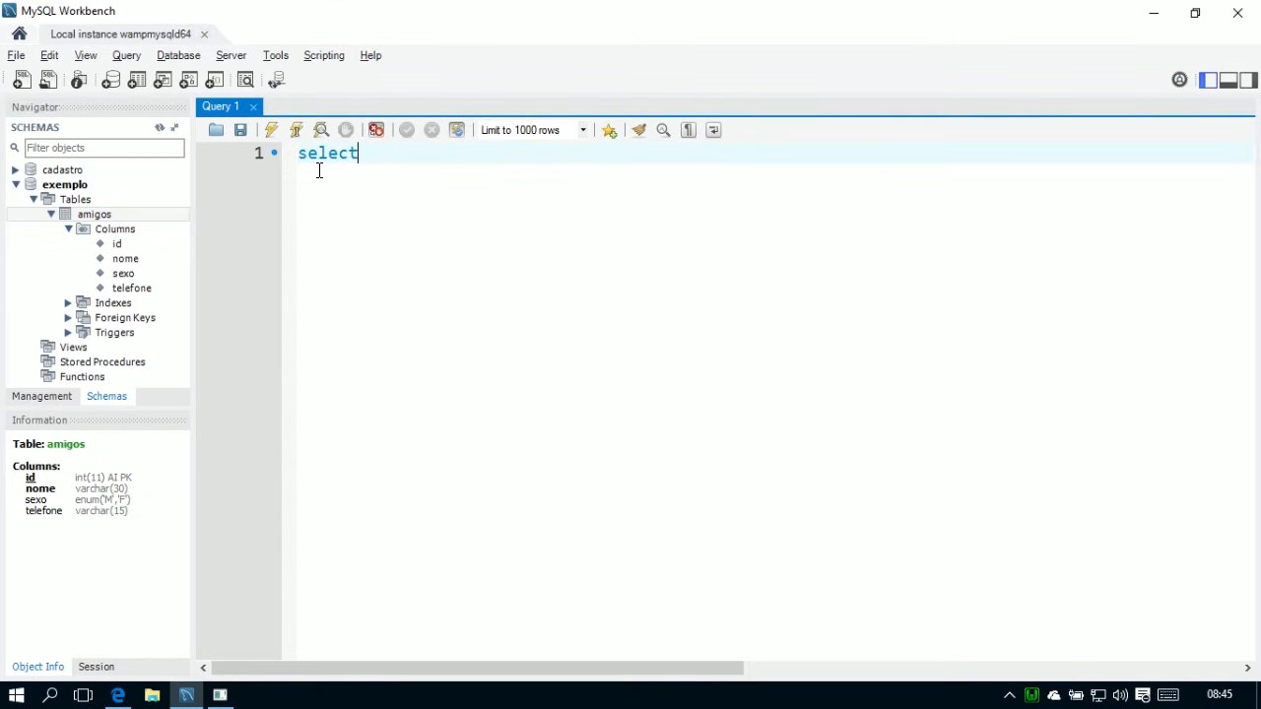
{"action": "type", "text": " * from amigos;"}
{"action": "key", "text": "Return"}
{"action": "key", "text": "Up"}
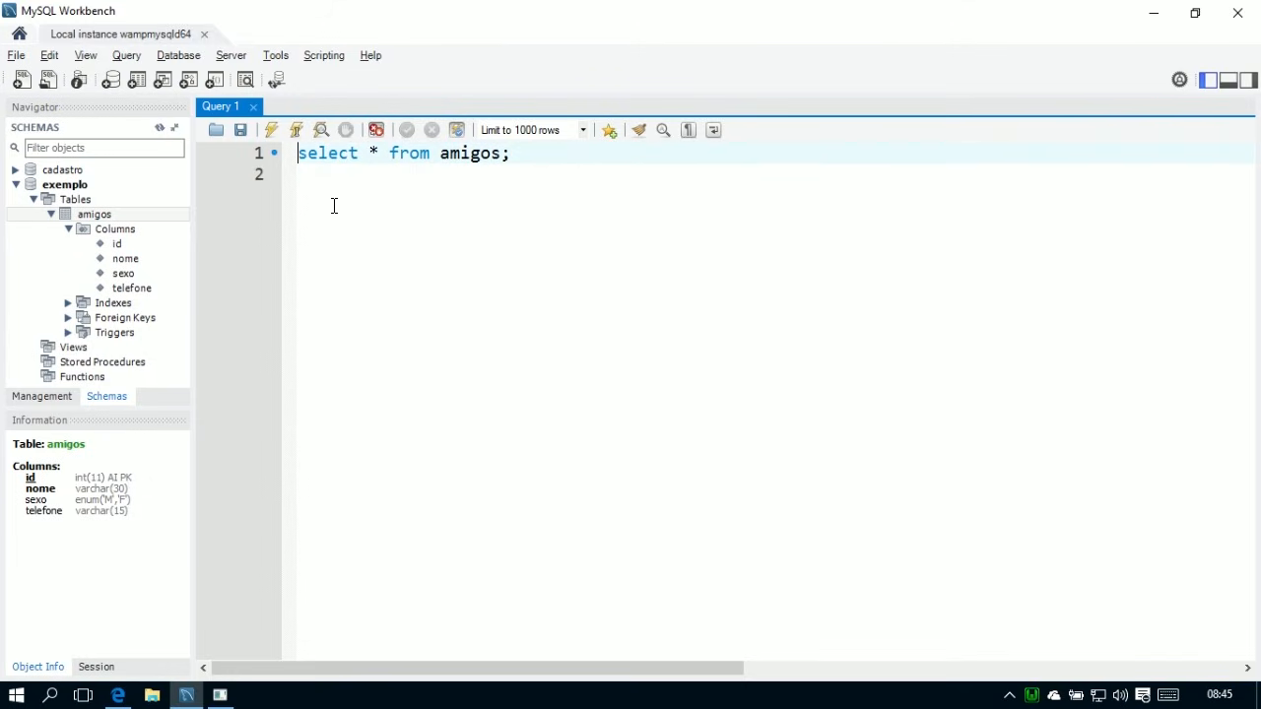
{"action": "key", "text": "ctrl+Return"}
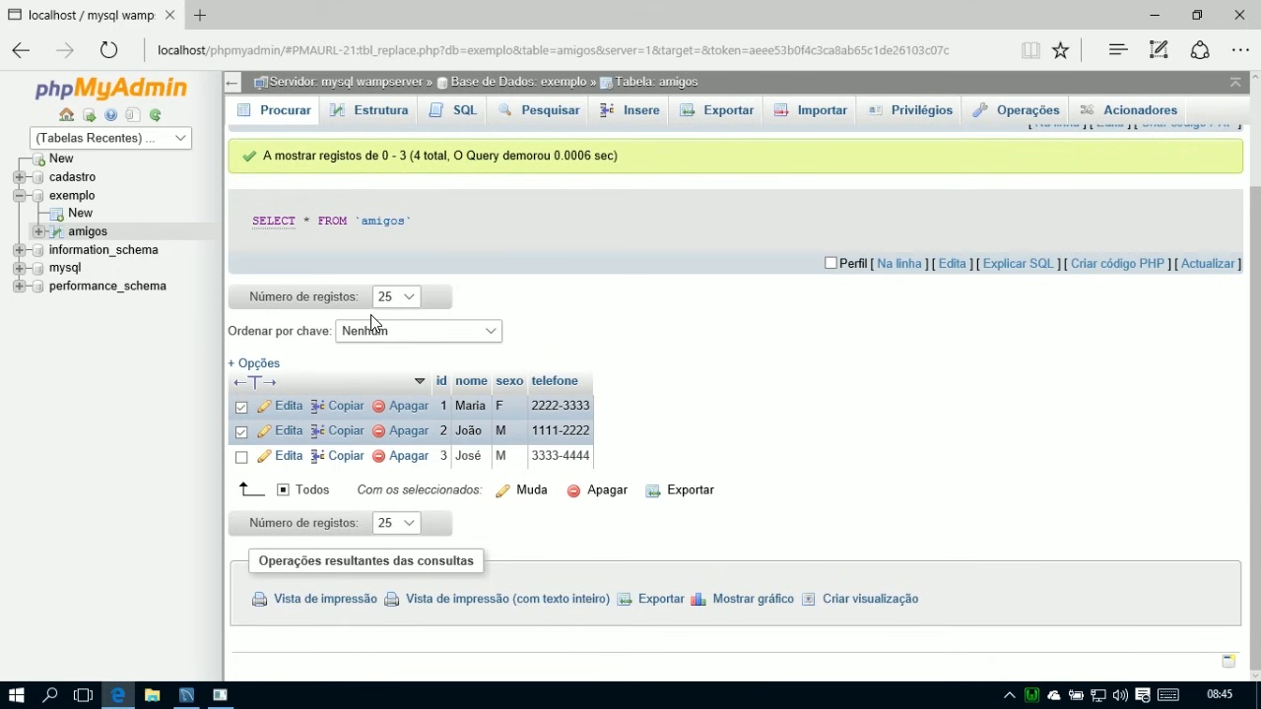
In phpMyAdmin, set up a server-level export with the Personalizado method and only the exemplo database selected.
{"action": "left_click", "coordinate": [65, 117]}
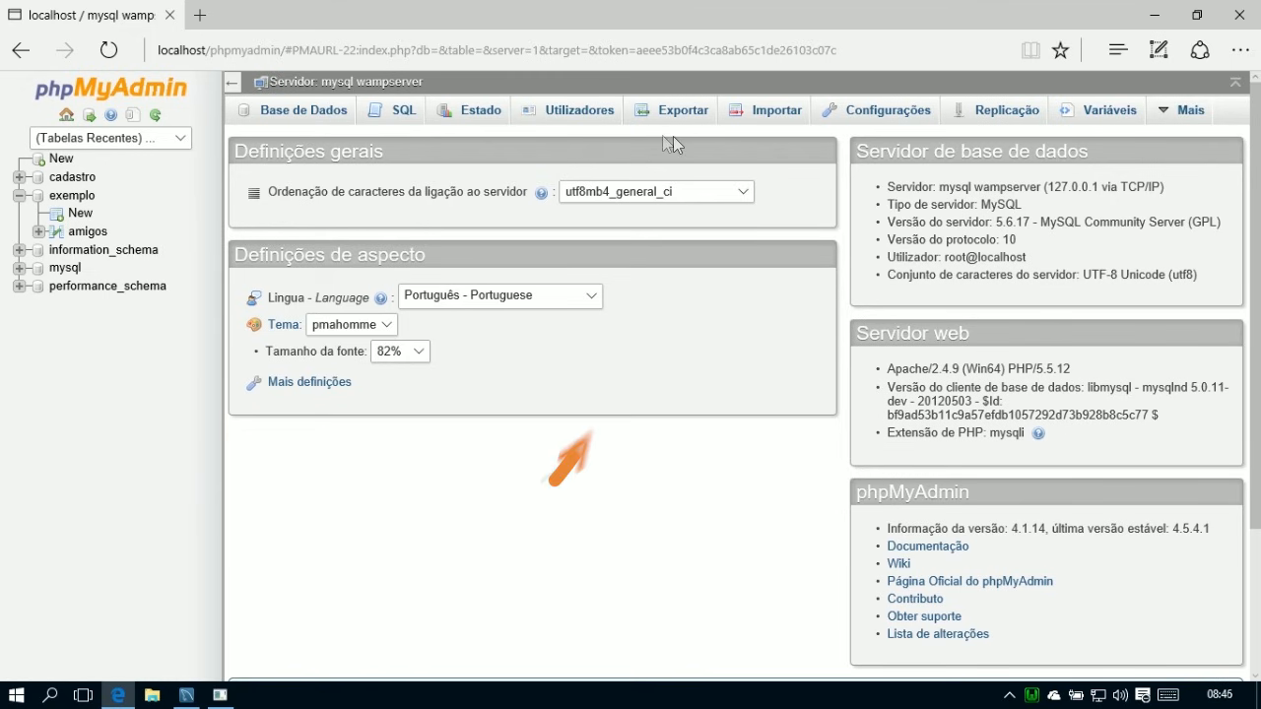
{"action": "left_click", "coordinate": [694, 117]}
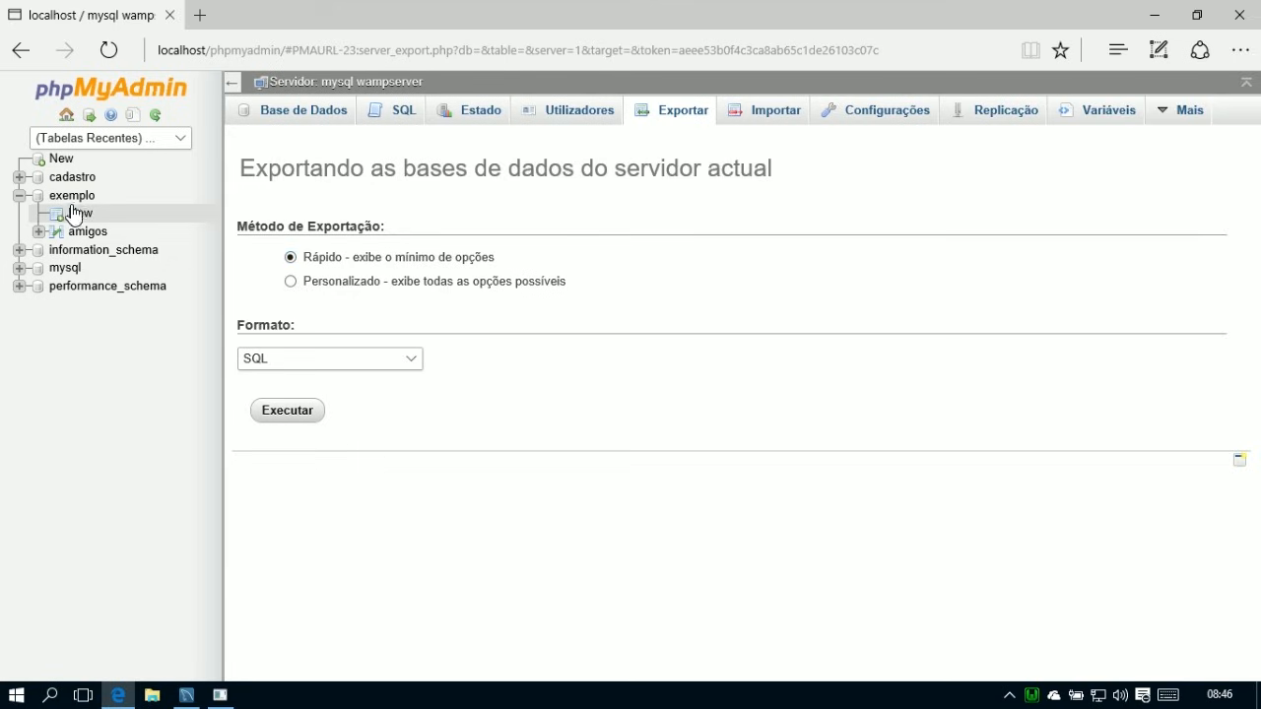
{"action": "left_click", "coordinate": [291, 283]}
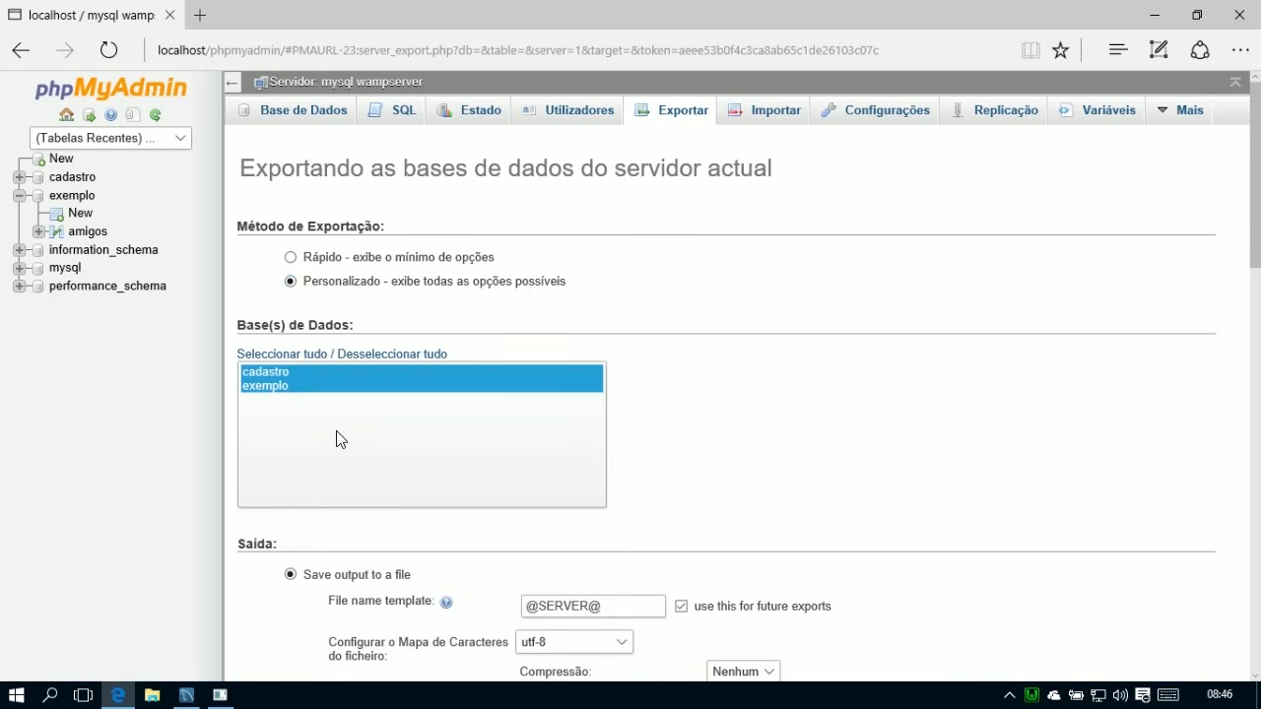
{"action": "left_click", "coordinate": [301, 388]}
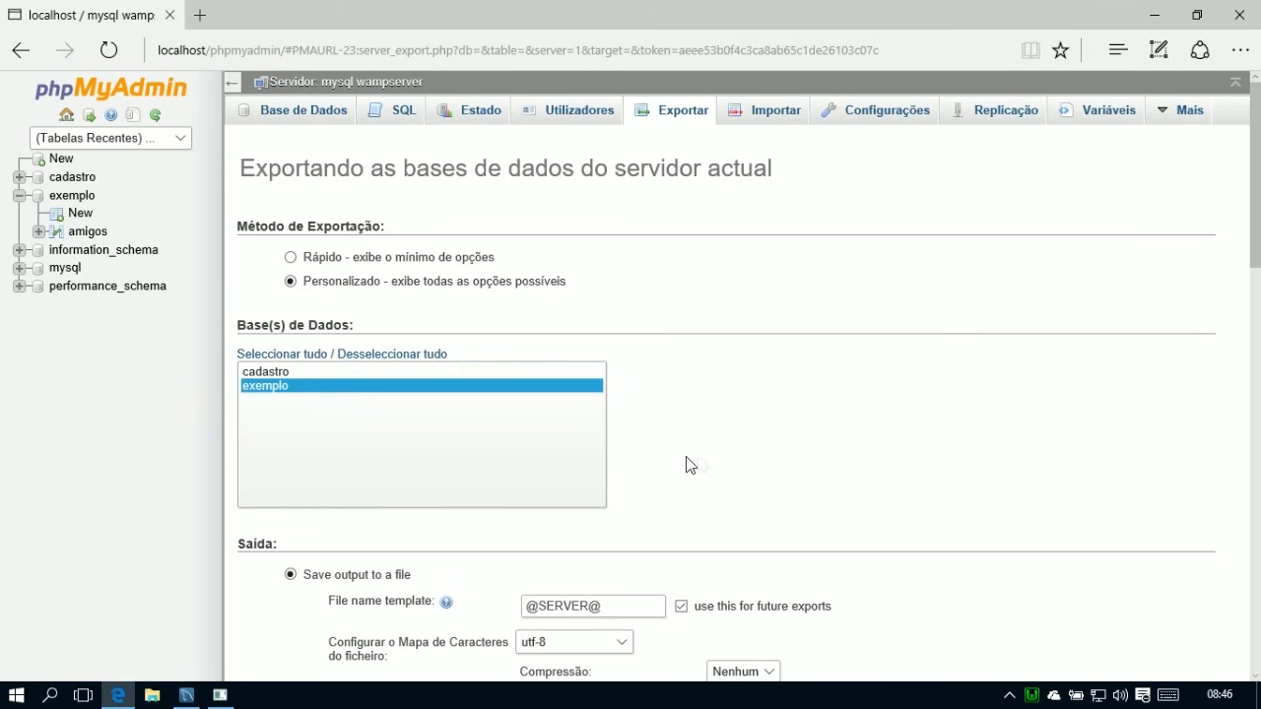
Keep the export's compression at Nenhum and choose SQL as its format.
{"action": "scroll", "coordinate": [718, 479], "scroll_direction": "down", "scroll_amount": 2}
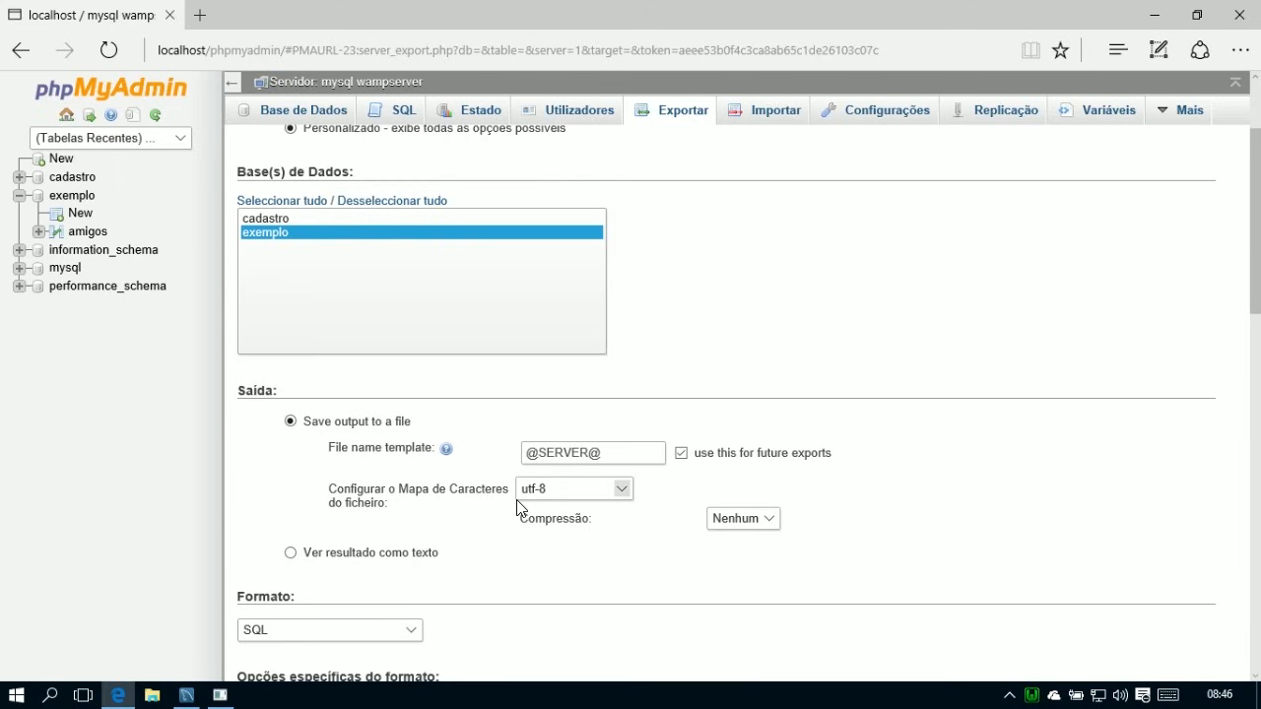
{"action": "left_click", "coordinate": [749, 518]}
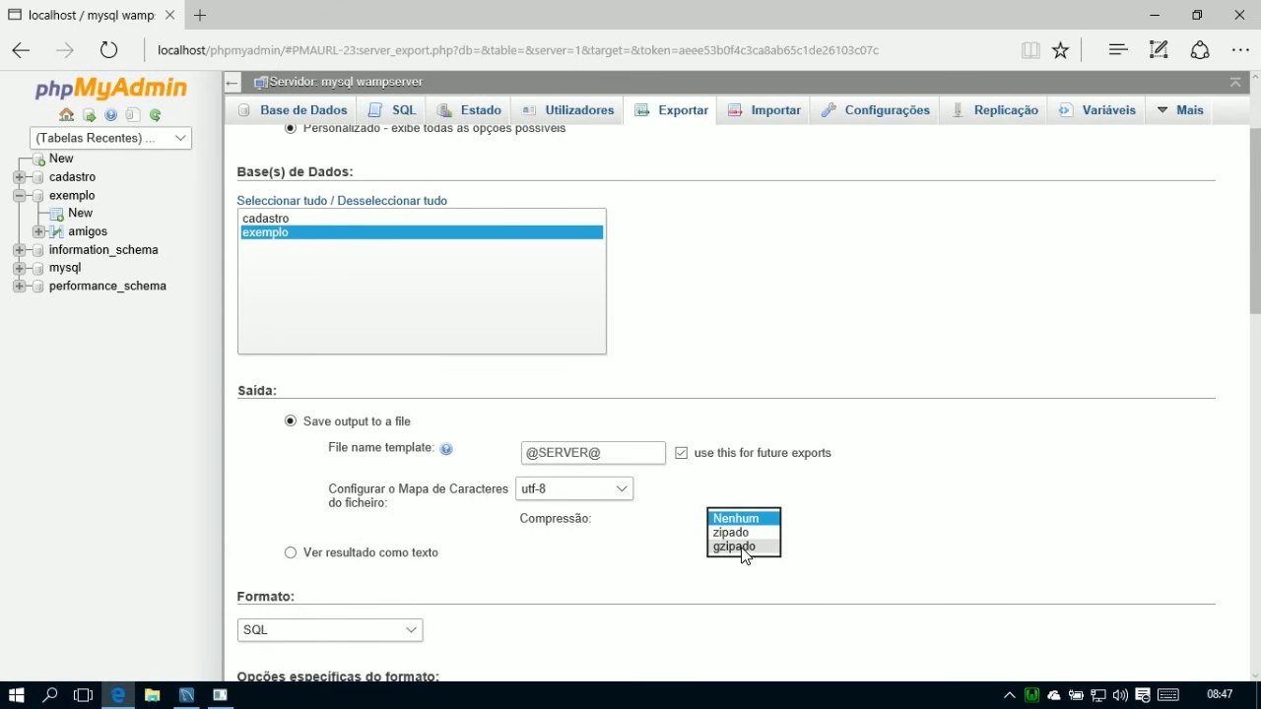
{"action": "left_click", "coordinate": [765, 494]}
{"action": "scroll", "coordinate": [625, 541], "scroll_direction": "down", "scroll_amount": 3}
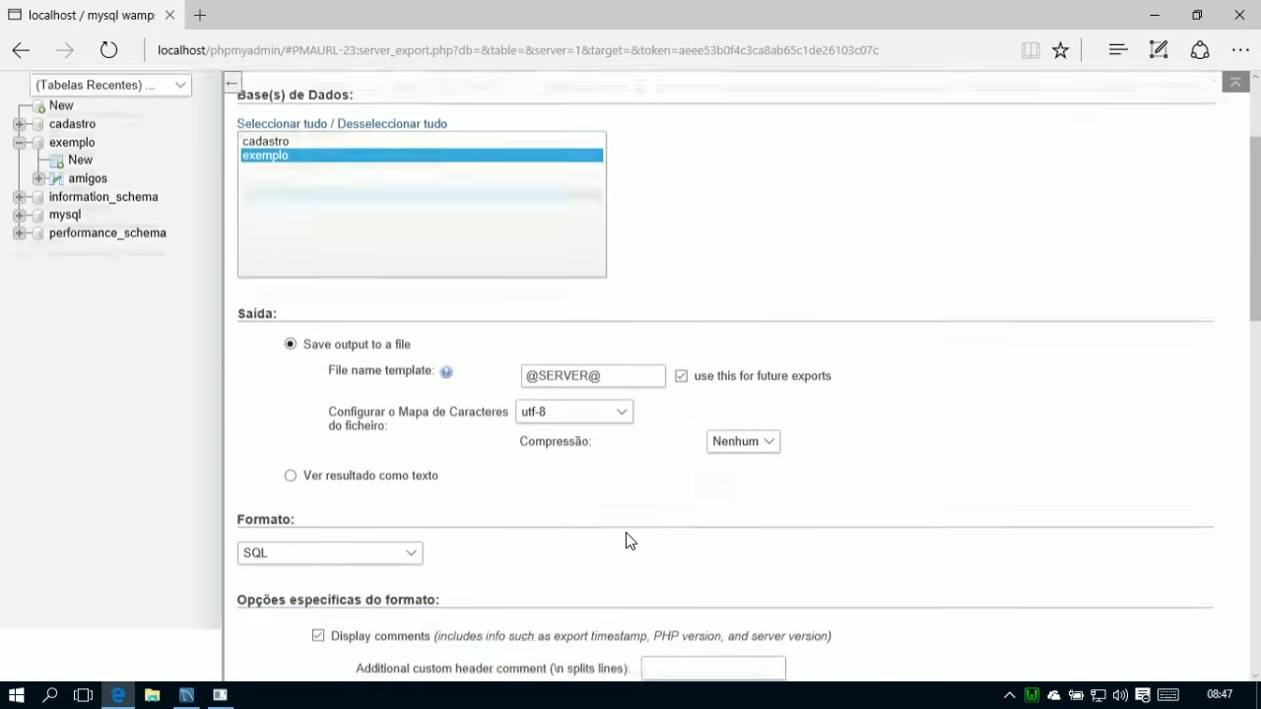
{"action": "left_click", "coordinate": [398, 379]}
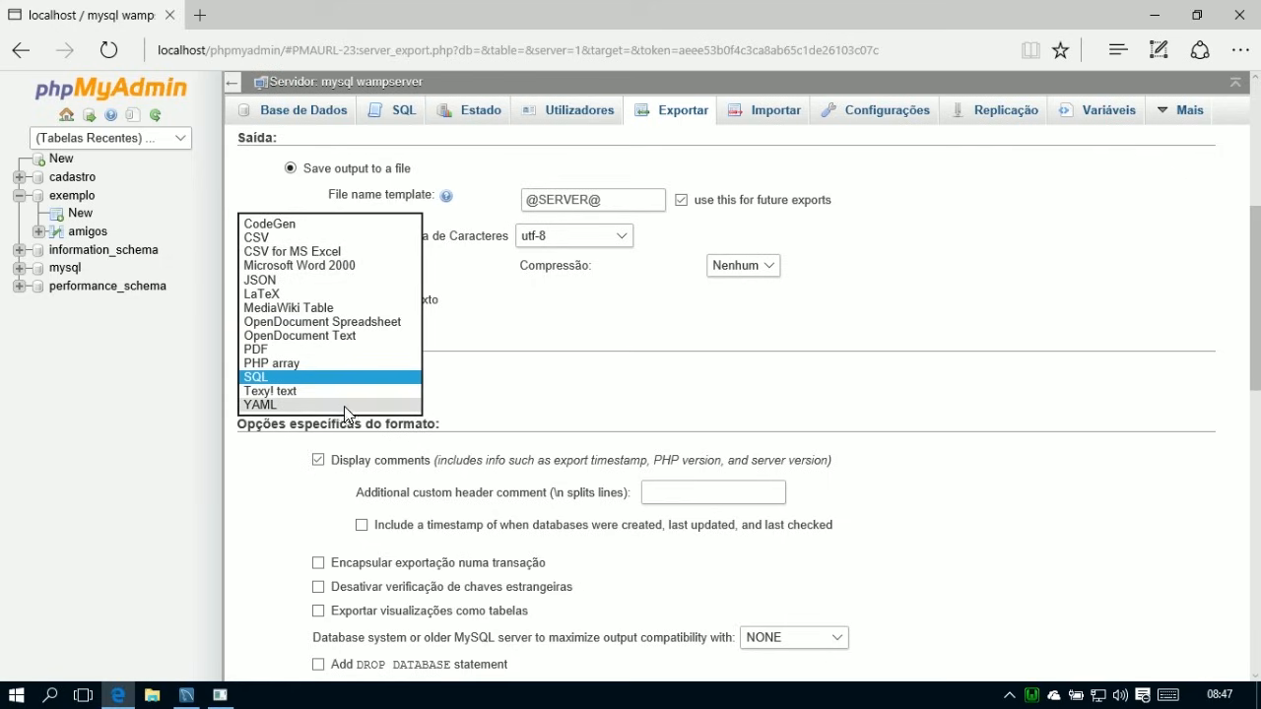
{"action": "left_click", "coordinate": [325, 379]}
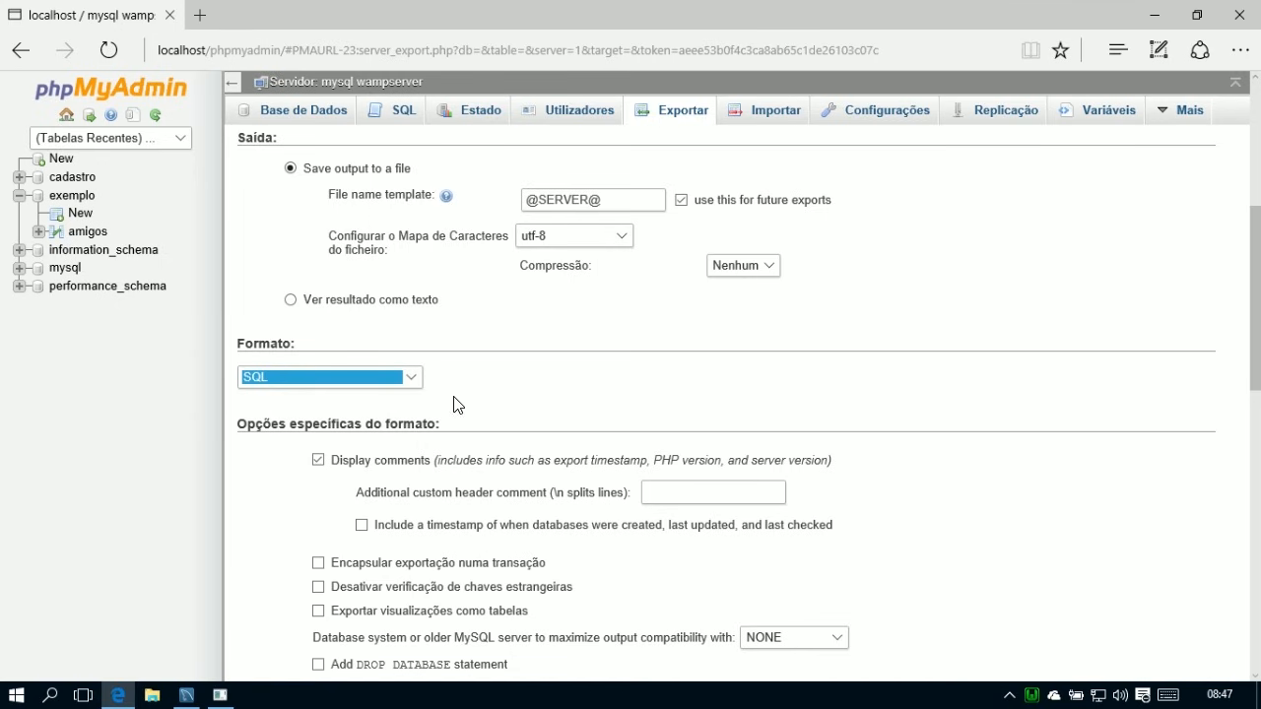
Review the SQL export's options for comments, structure and data, and object creation statements.
{"action": "scroll", "coordinate": [522, 463], "scroll_direction": "down", "scroll_amount": 1}
{"action": "left_click", "coordinate": [318, 373]}
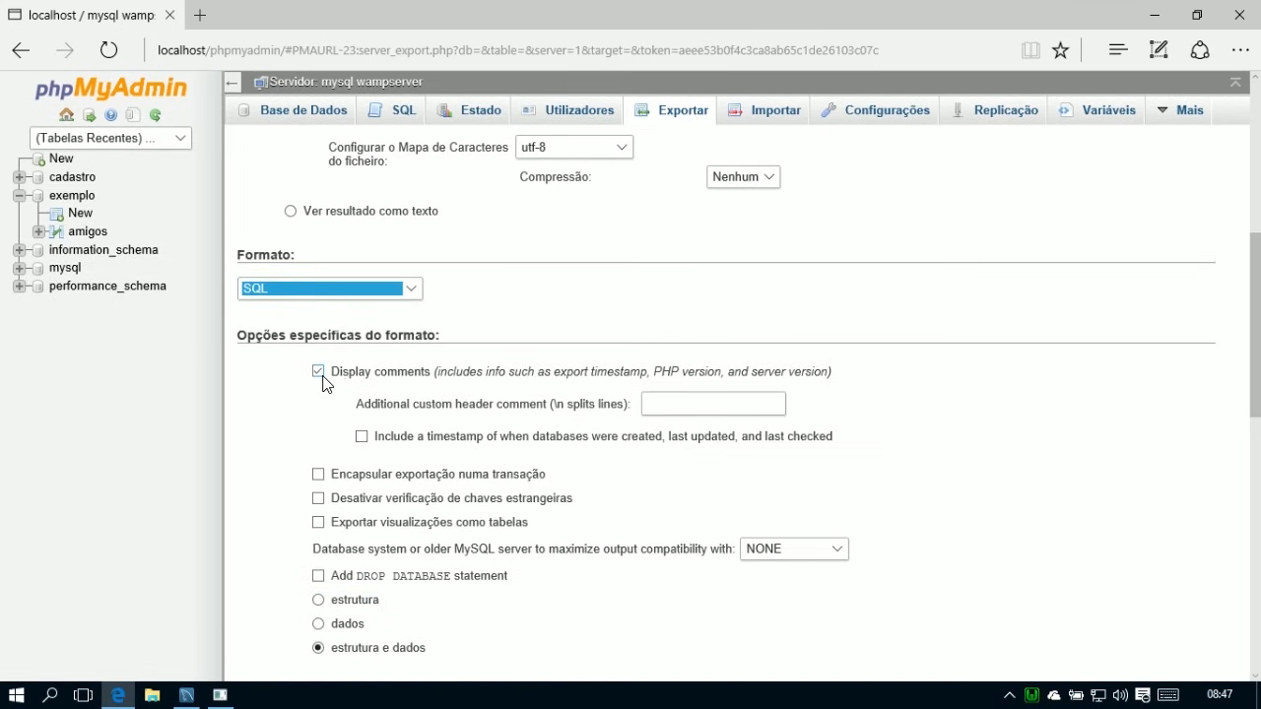
{"action": "scroll", "coordinate": [317, 436], "scroll_direction": "down", "scroll_amount": 1}
{"action": "scroll", "coordinate": [249, 443], "scroll_direction": "up", "scroll_amount": 2}
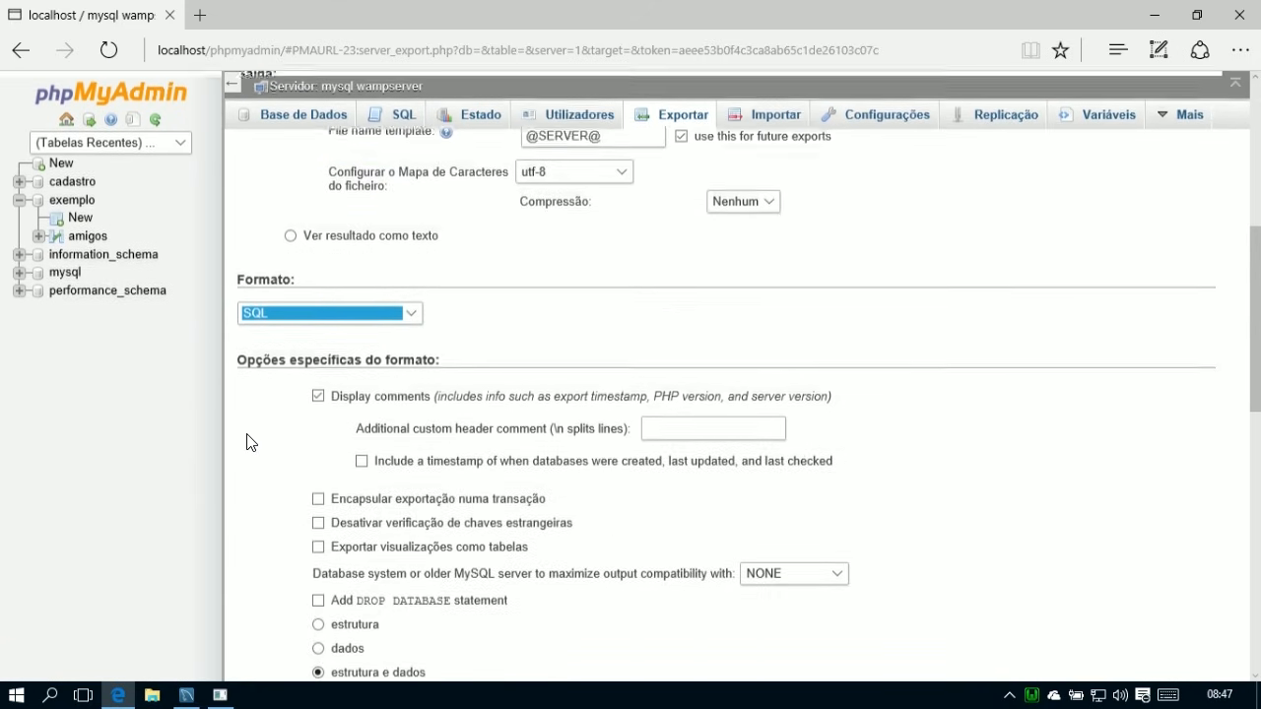
{"action": "scroll", "coordinate": [248, 443], "scroll_direction": "down", "scroll_amount": 4}
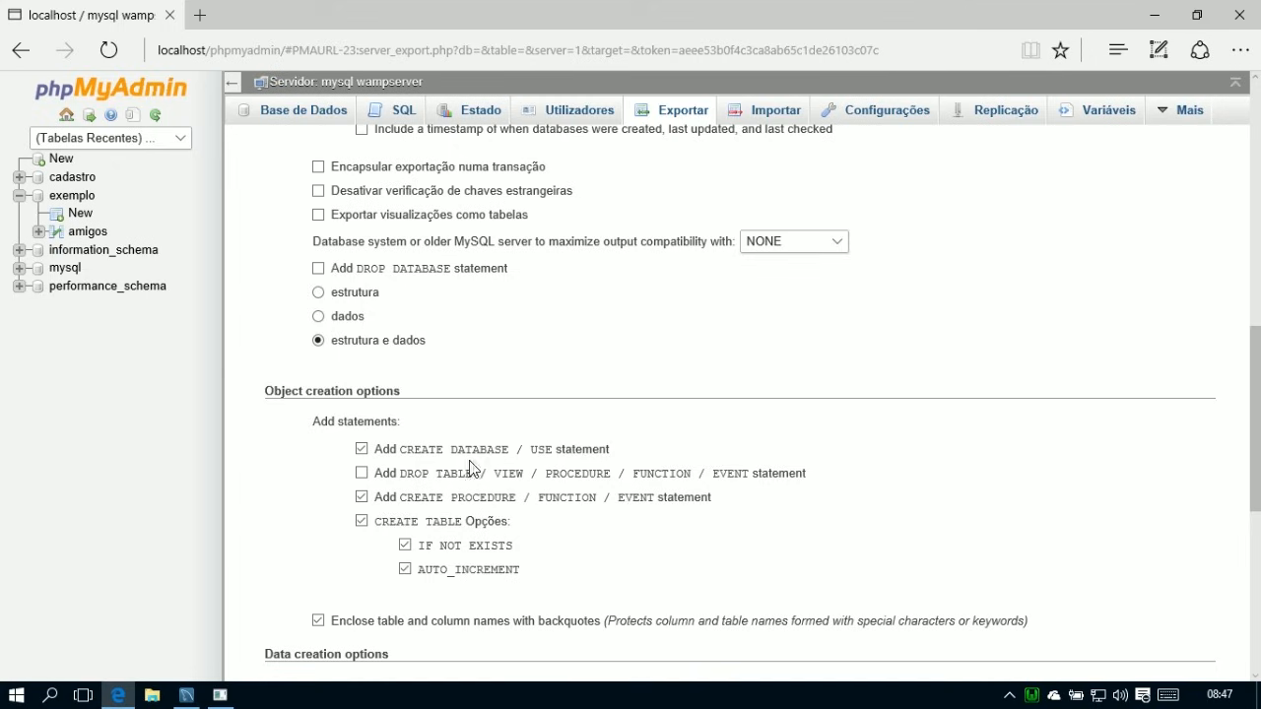
Switch to MySQL Workbench and open Data Export to compare its export options.
{"action": "left_click", "coordinate": [186, 694]}
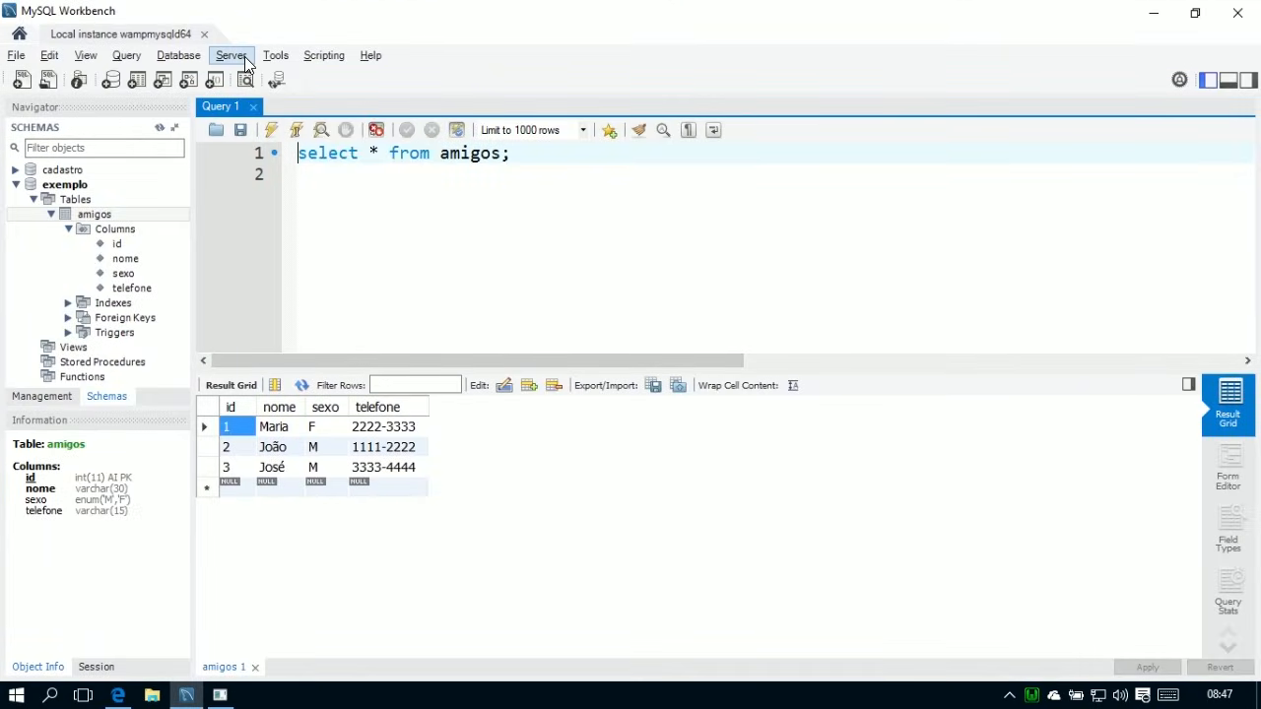
{"action": "left_click", "coordinate": [244, 59]}
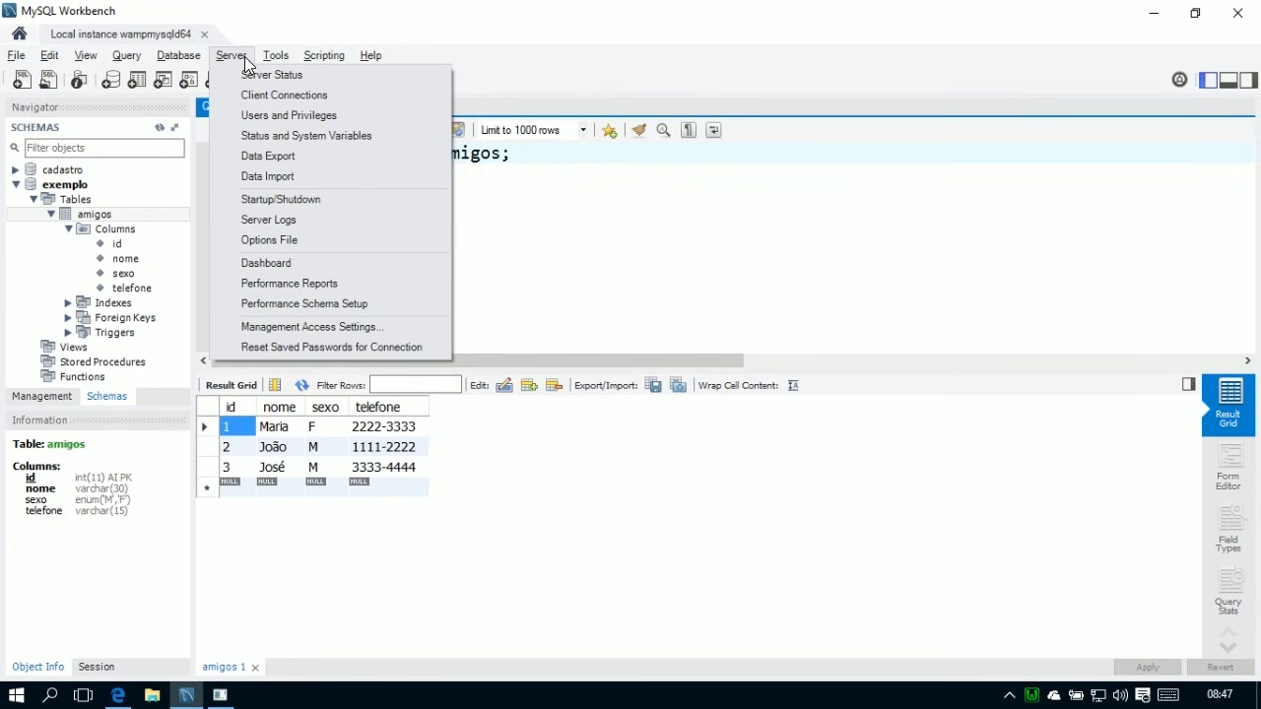
{"action": "left_click", "coordinate": [261, 158]}
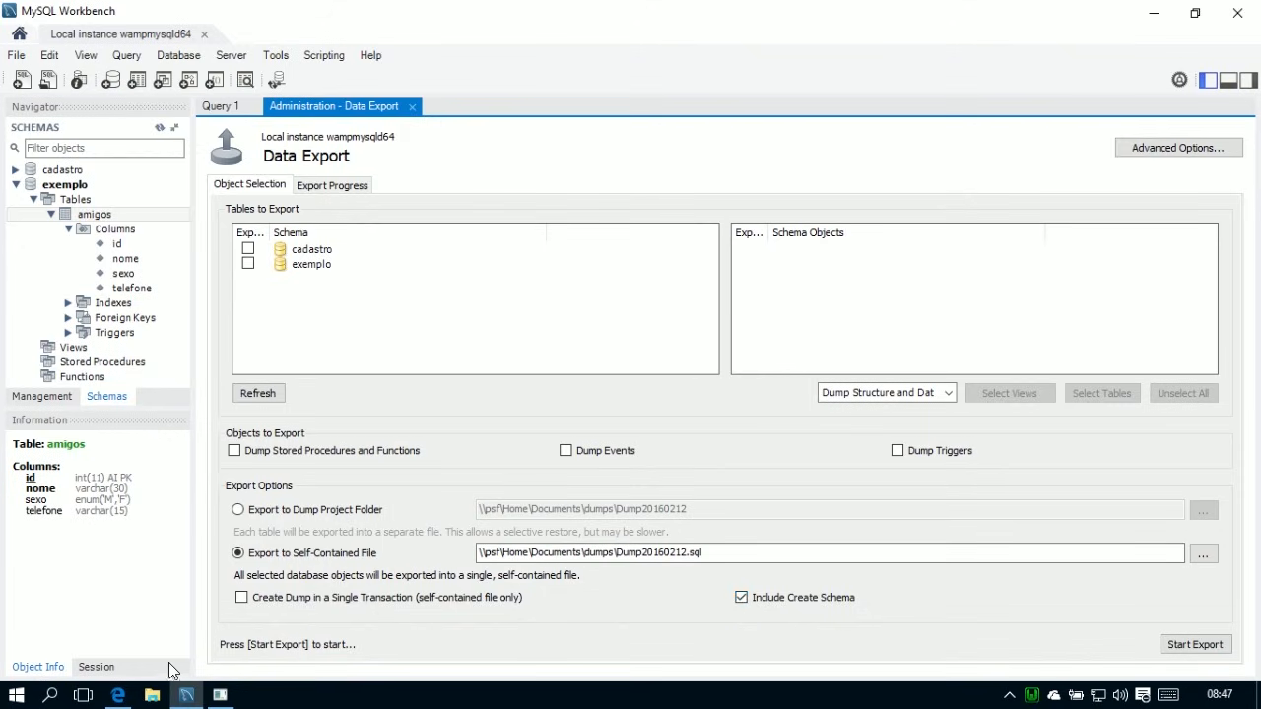
Back in phpMyAdmin, exclude the CREATE PROCEDURE / FUNCTION / EVENT statements and run the exemplo export.
{"action": "left_click", "coordinate": [118, 695]}
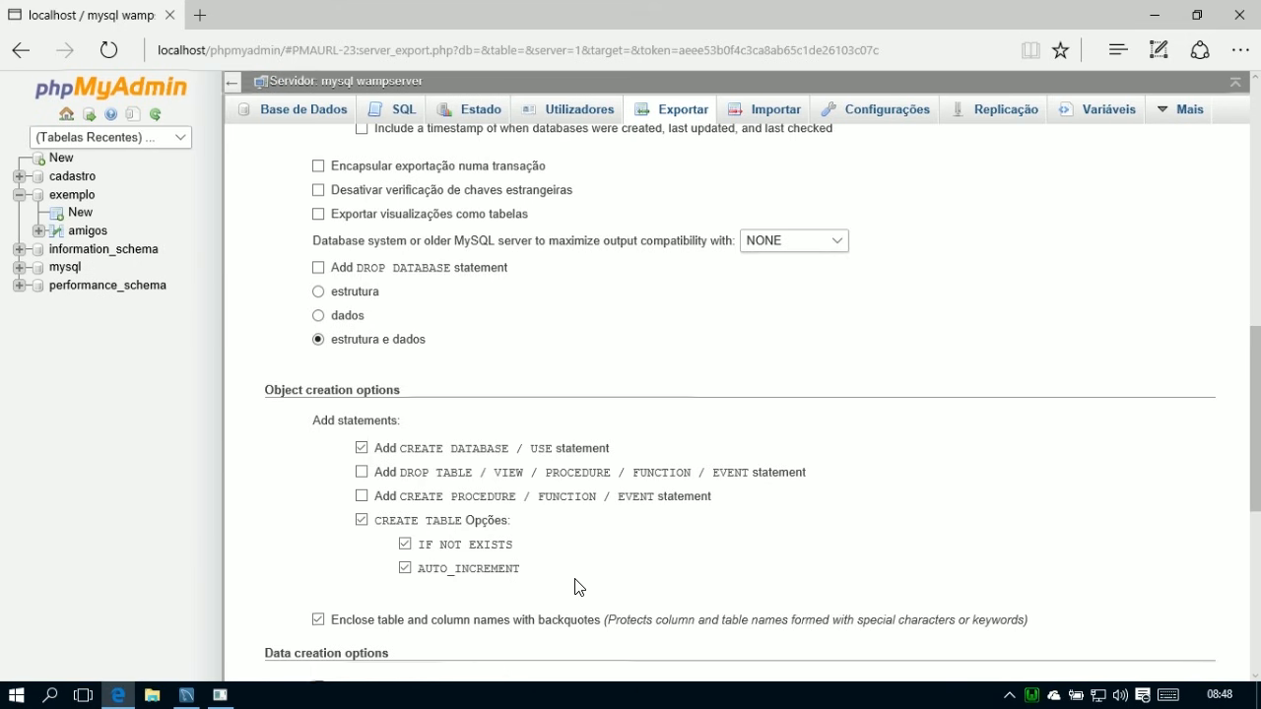
{"action": "scroll", "coordinate": [577, 586], "scroll_direction": "down", "scroll_amount": 3}
{"action": "scroll", "coordinate": [578, 585], "scroll_direction": "down", "scroll_amount": 3}
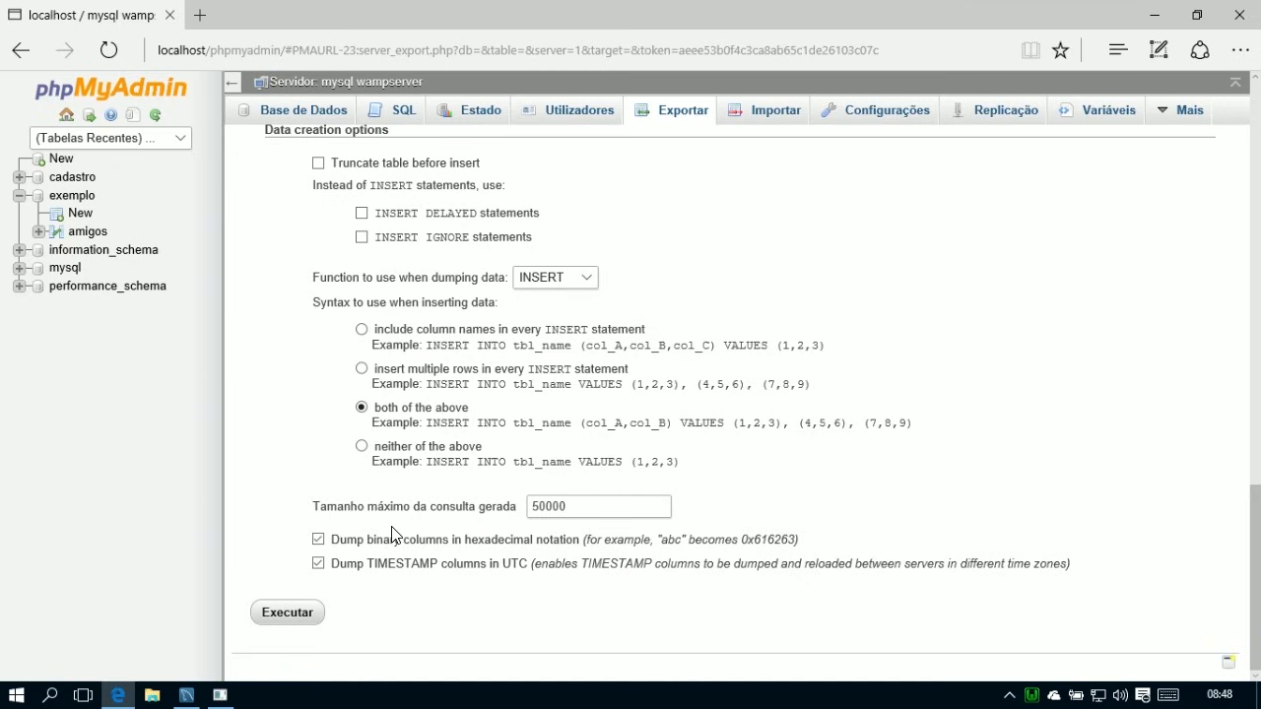
{"action": "left_click", "coordinate": [286, 615]}
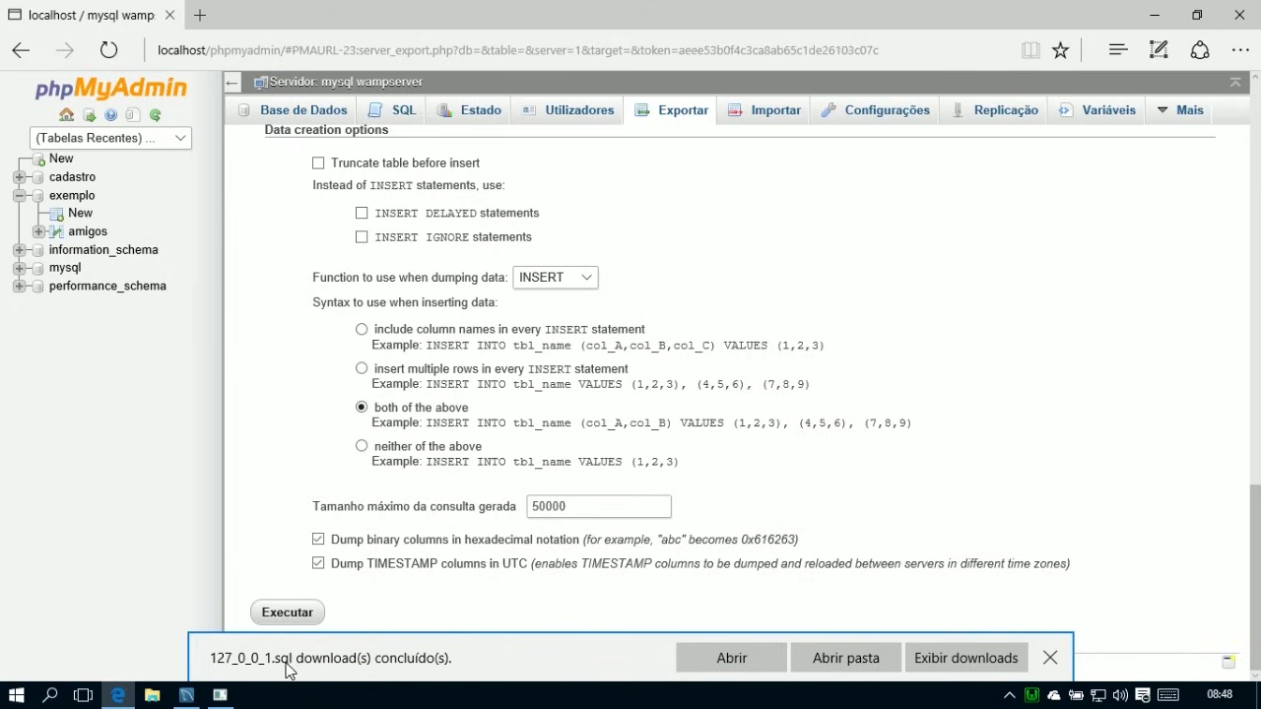
Open the downloaded 127_0_0_1.sql from its folder in Notepad++ and examine its database, table and INSERT statements.
{"action": "left_click", "coordinate": [849, 650]}
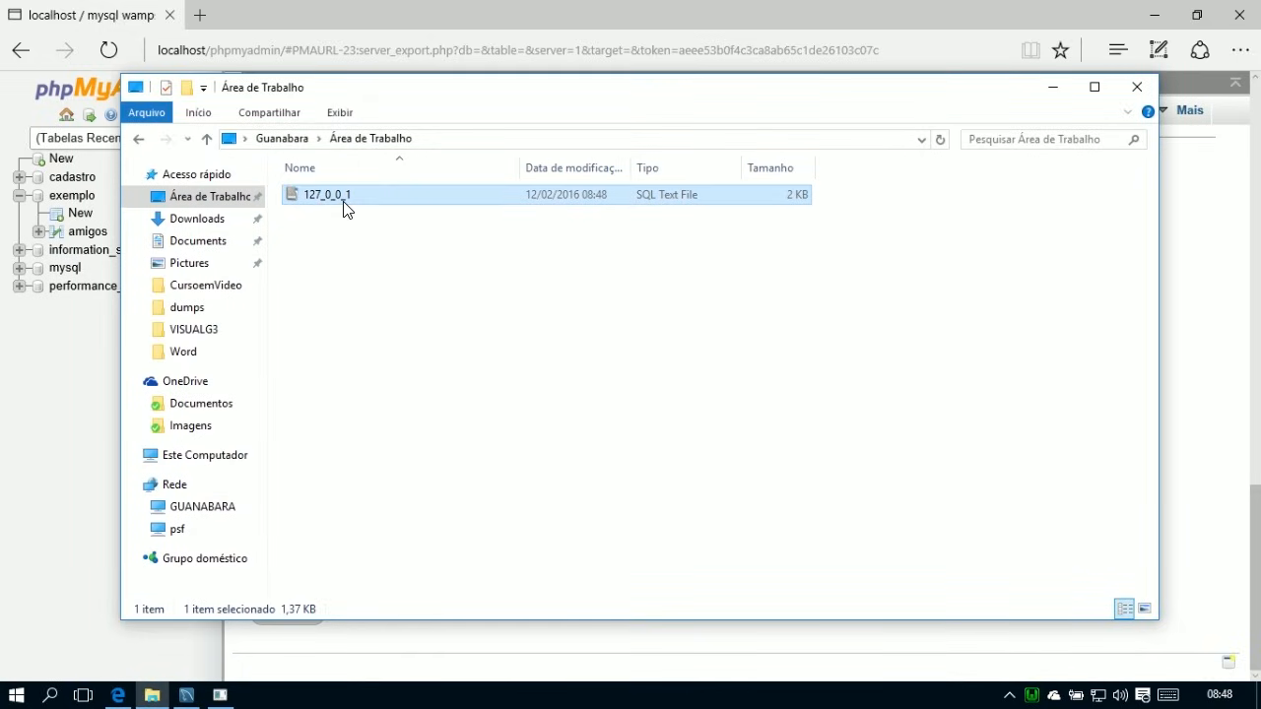
{"action": "right_click", "coordinate": [335, 197]}
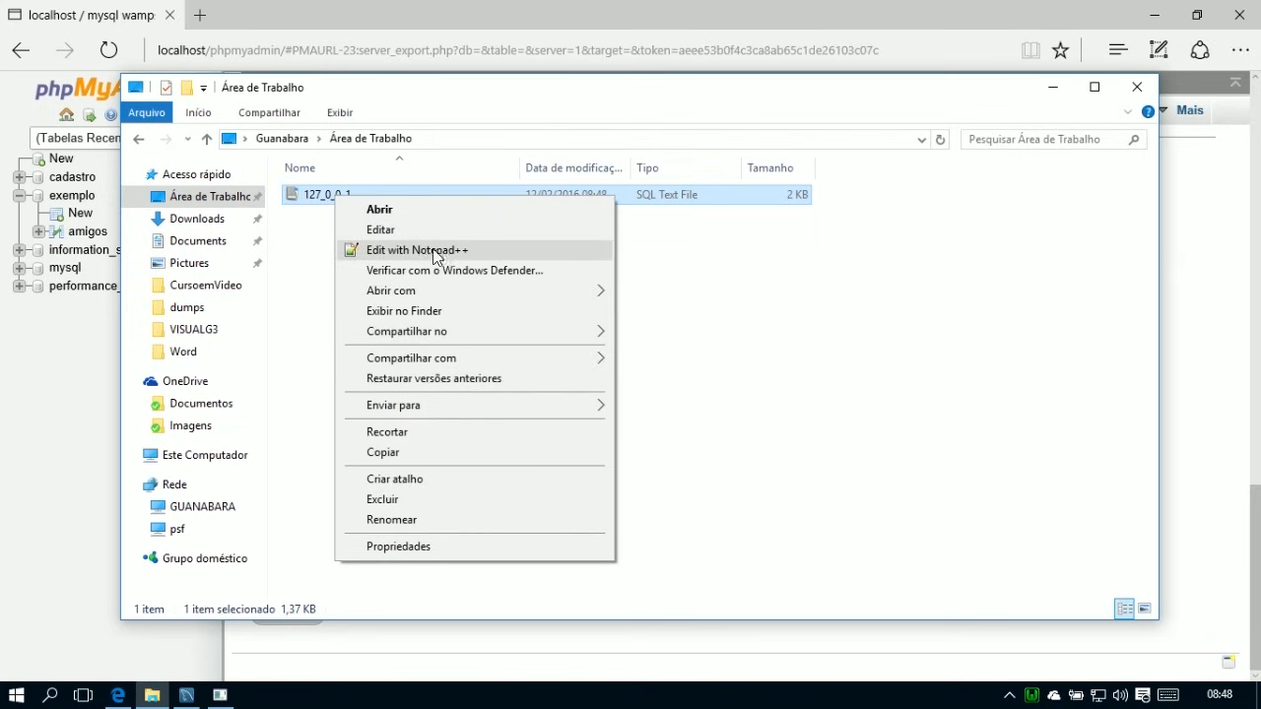
{"action": "mouse_move", "coordinate": [605, 295]}
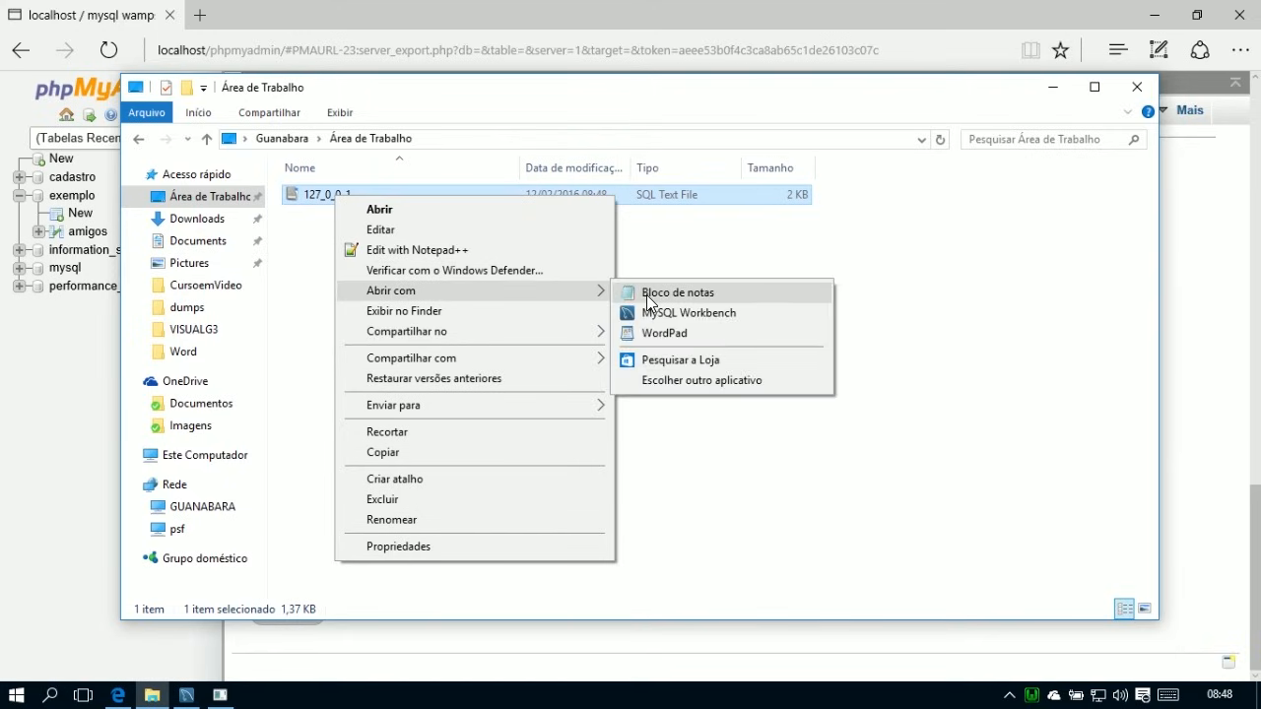
{"action": "left_click", "coordinate": [436, 252]}
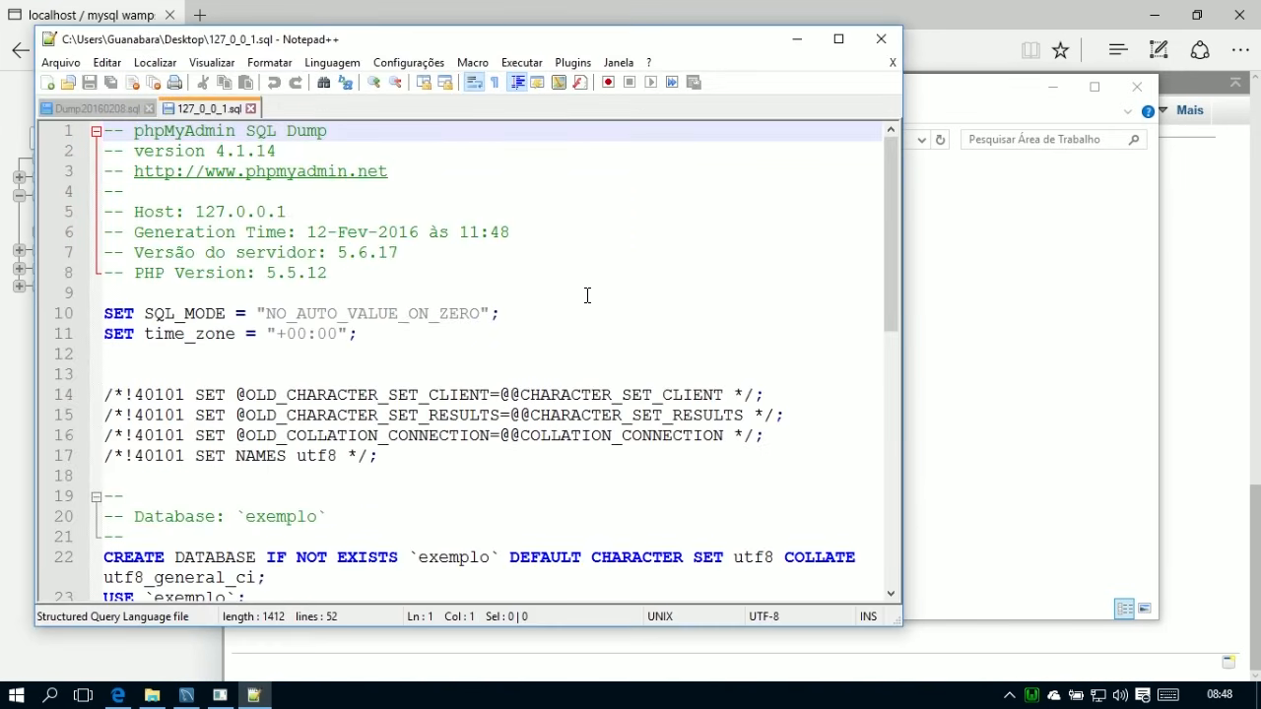
{"action": "left_click_drag", "start_coordinate": [890, 184], "coordinate": [877, 463]}
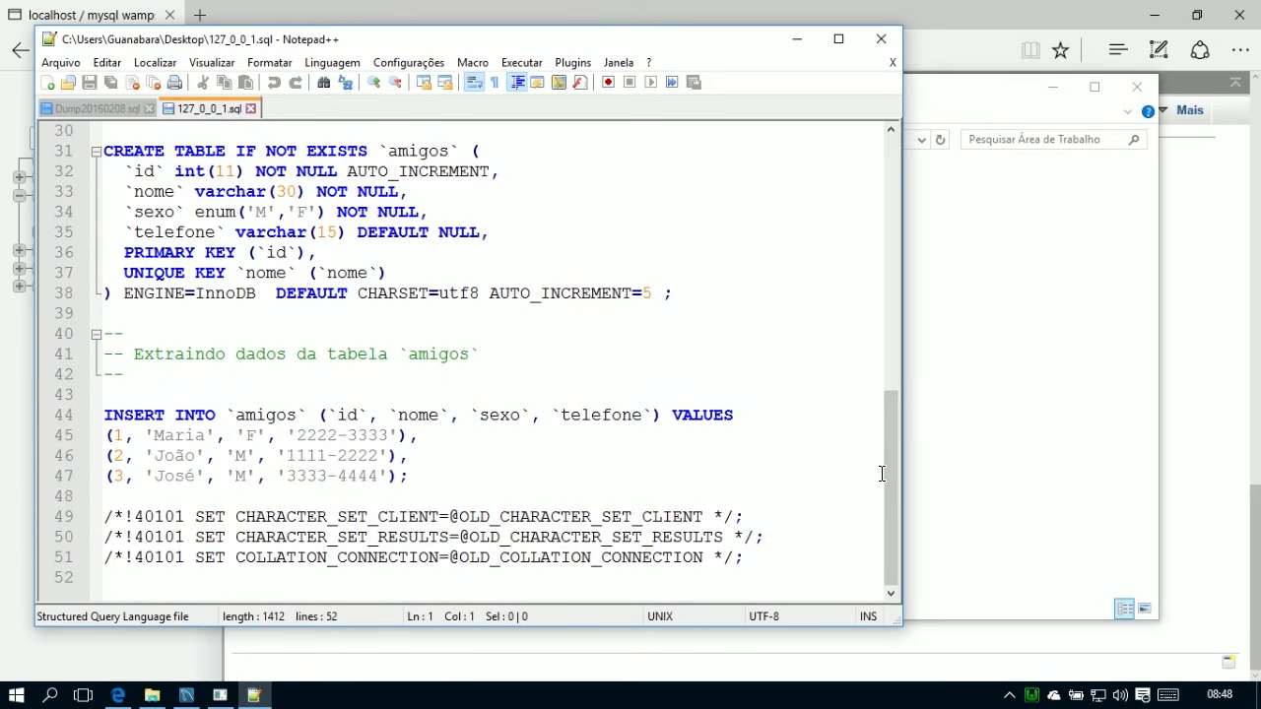
{"action": "left_click_drag", "start_coordinate": [887, 478], "coordinate": [896, 252]}
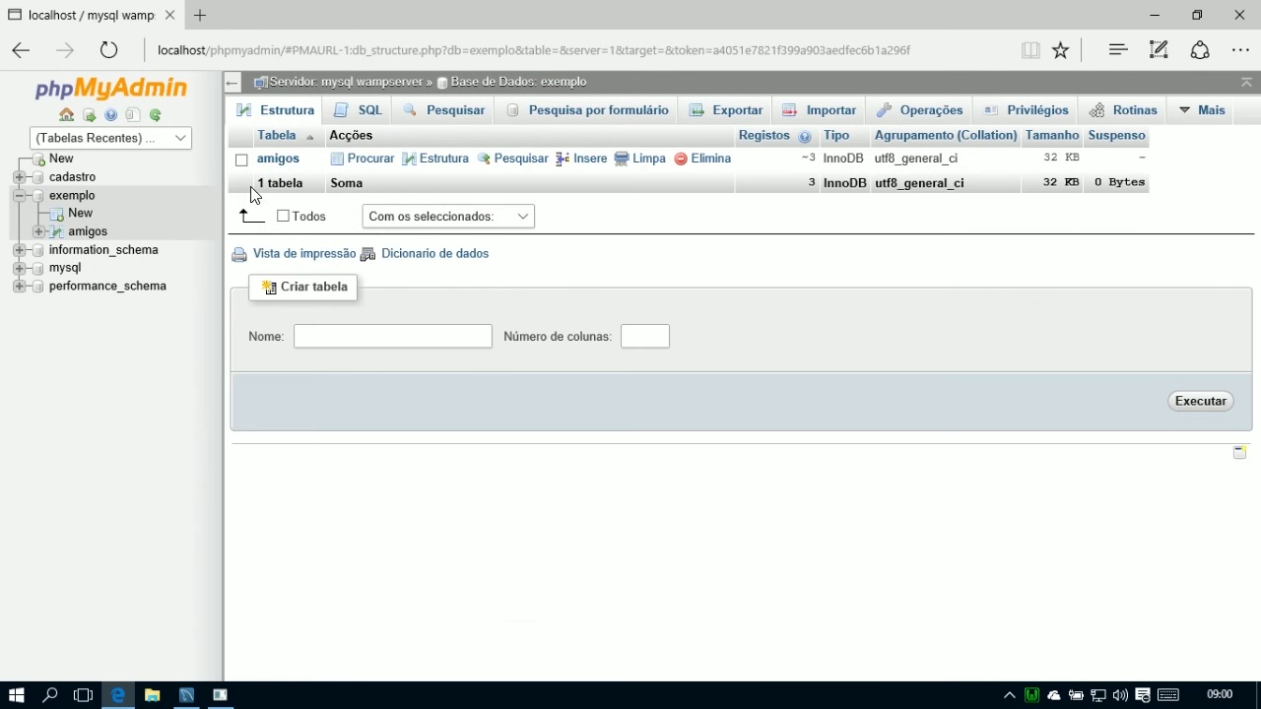
Drop the amigos table from the exemplo database in phpMyAdmin and confirm the DROP TABLE.
{"action": "left_click", "coordinate": [297, 156]}
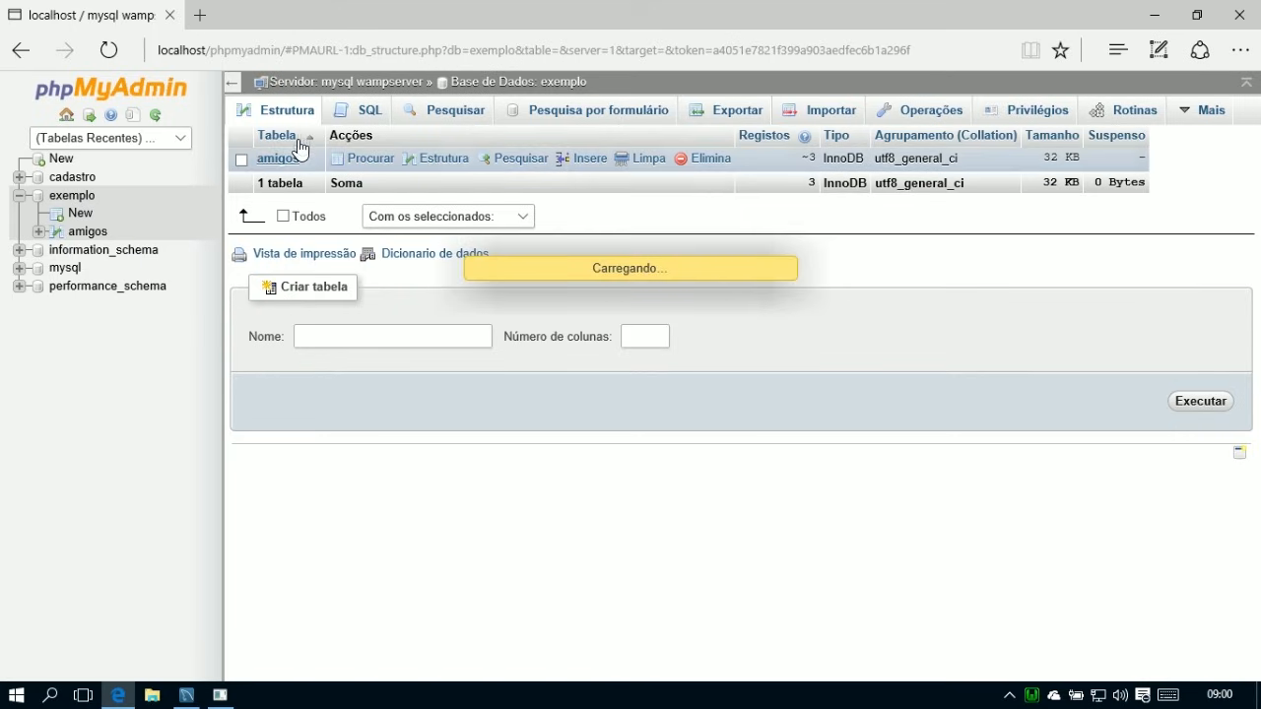
{"action": "left_click", "coordinate": [279, 115]}
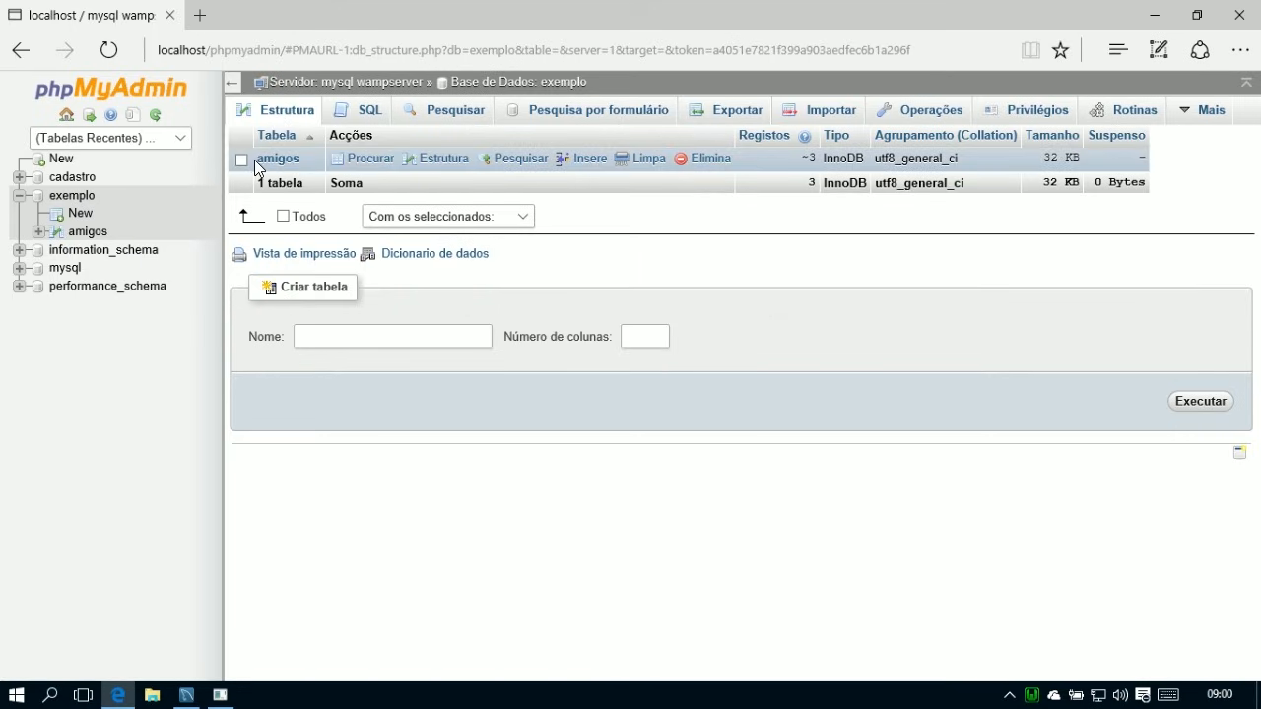
{"action": "left_click", "coordinate": [709, 157]}
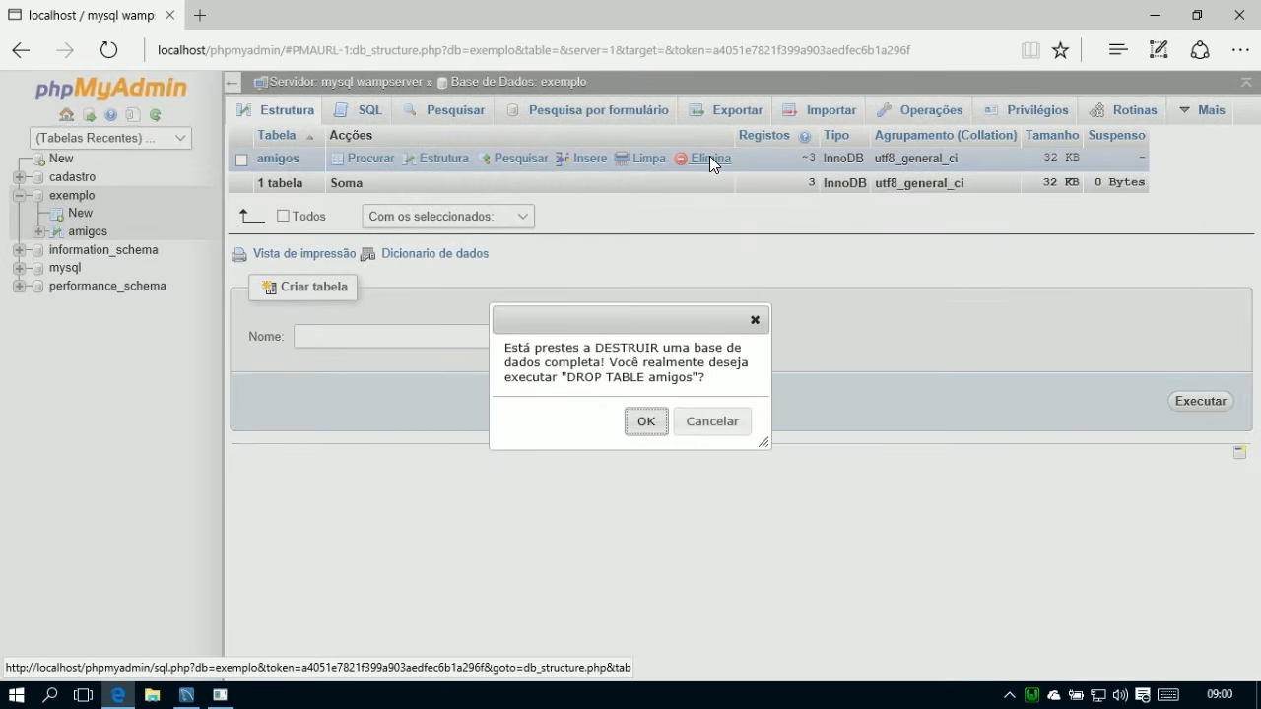
{"action": "left_click", "coordinate": [646, 421]}
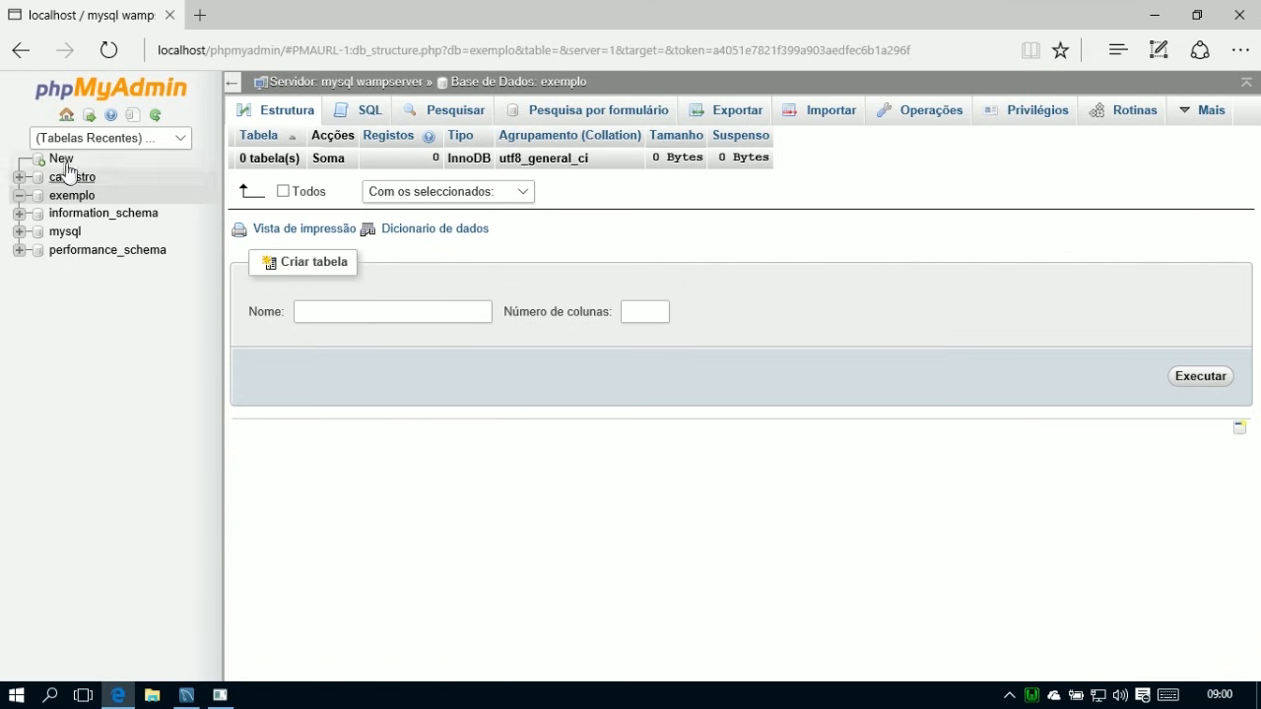
Drop the exemplo database from the server's database list and confirm the DROP DATABASE.
{"action": "left_click", "coordinate": [66, 117]}
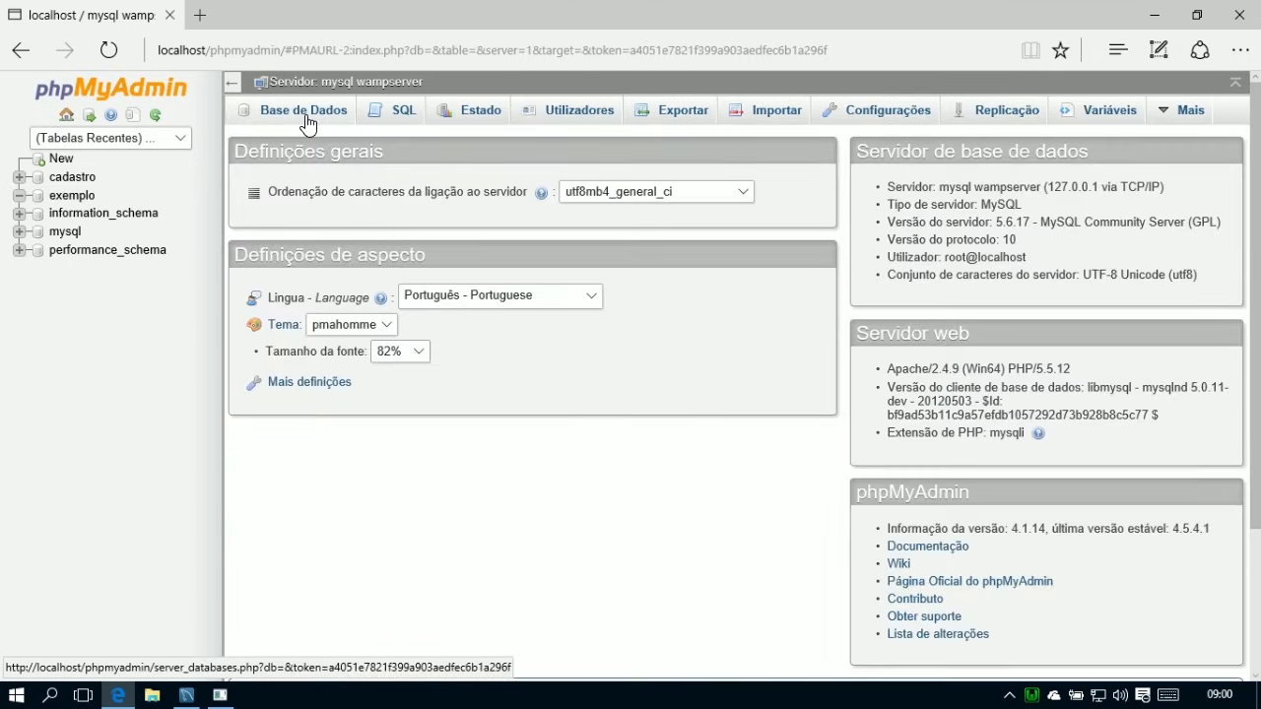
{"action": "left_click", "coordinate": [305, 116]}
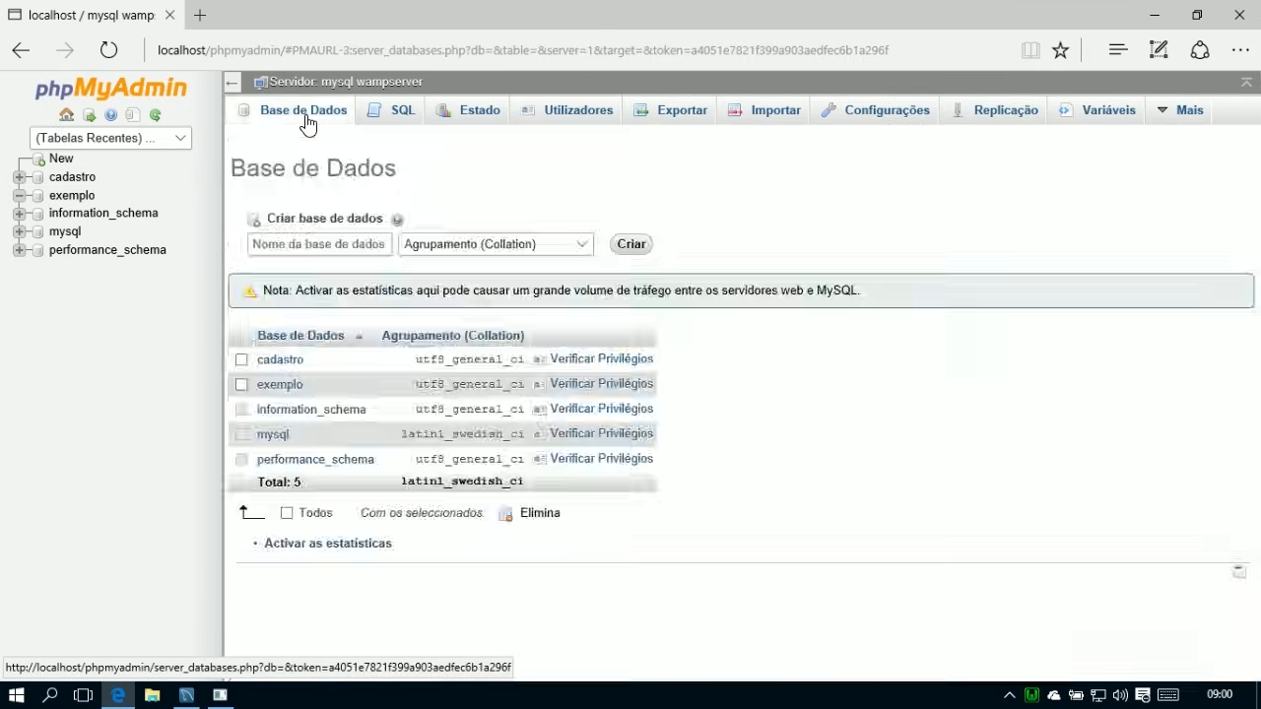
{"action": "left_click", "coordinate": [241, 385]}
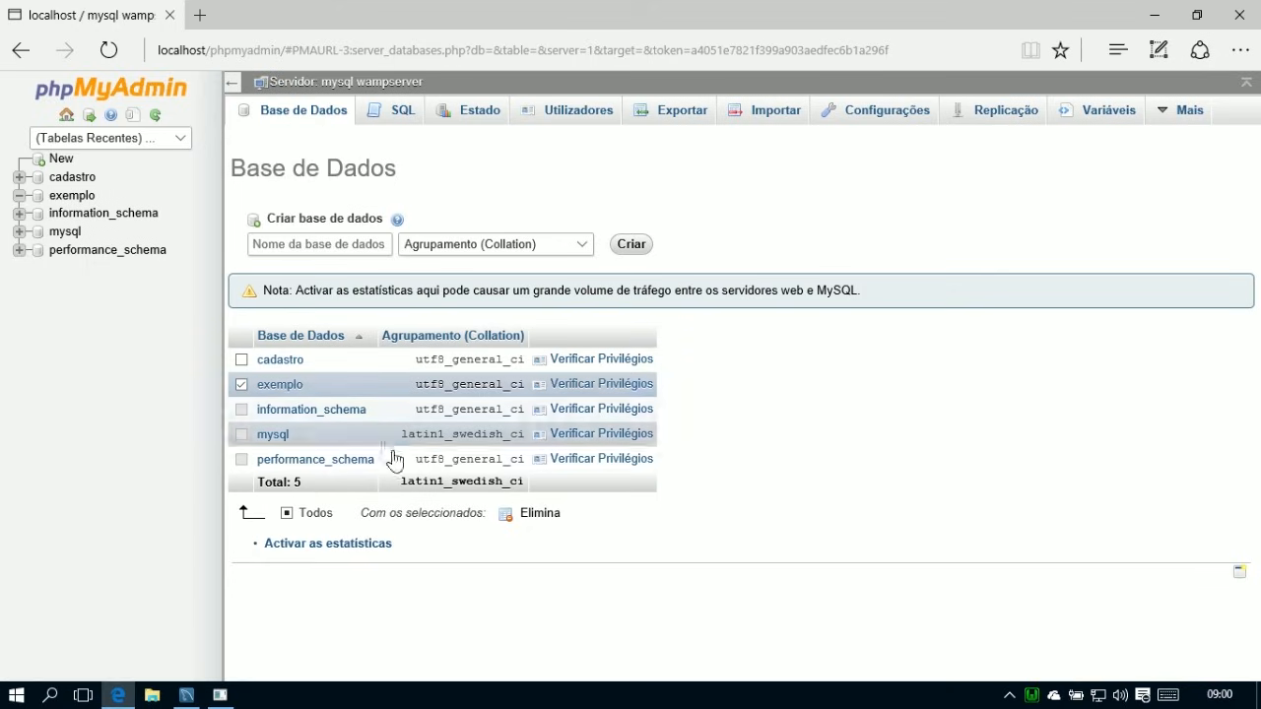
{"action": "left_click", "coordinate": [542, 513]}
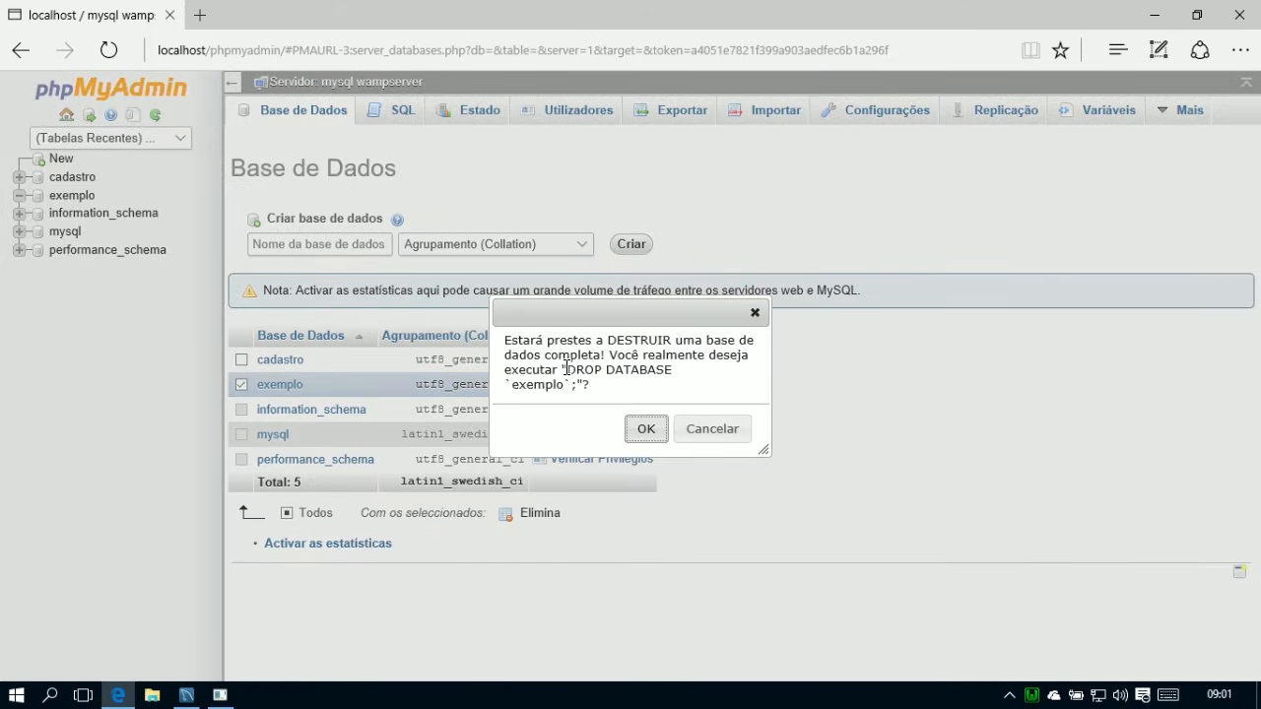
{"action": "left_click", "coordinate": [646, 430]}
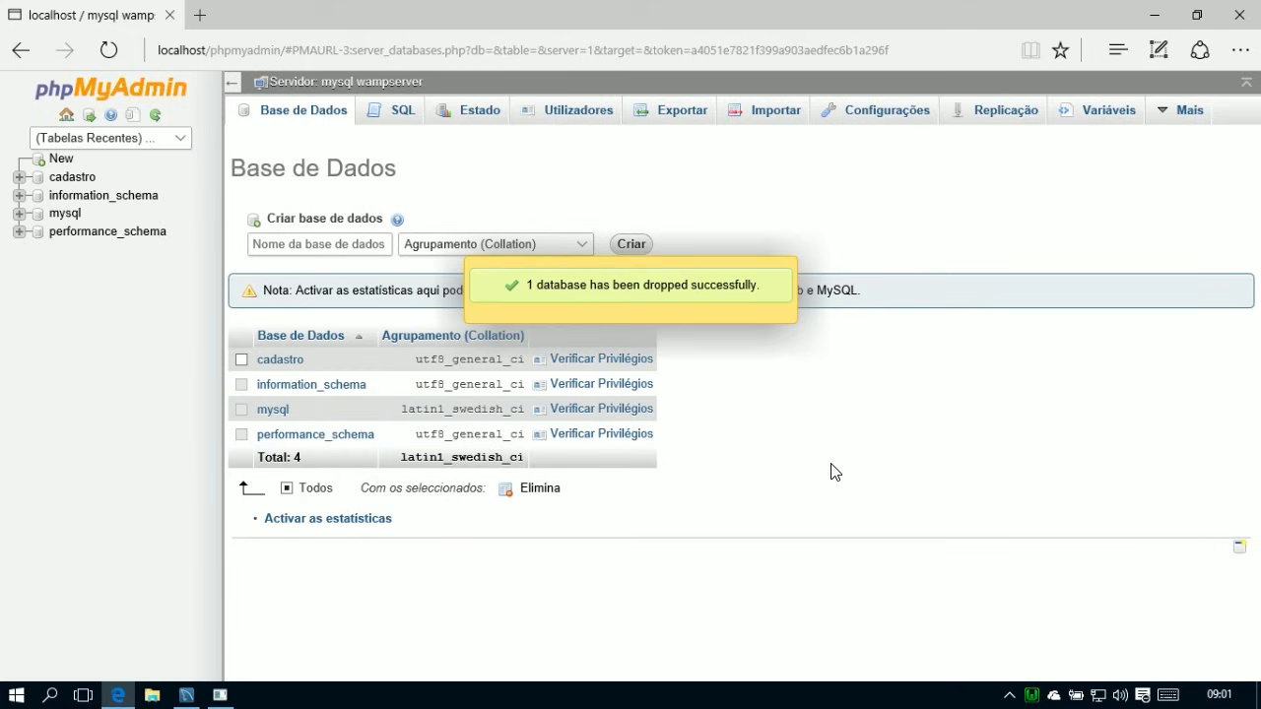
Switch to MySQL Workbench and refresh the schema list to check for the exemplo schema.
{"action": "left_click", "coordinate": [186, 696]}
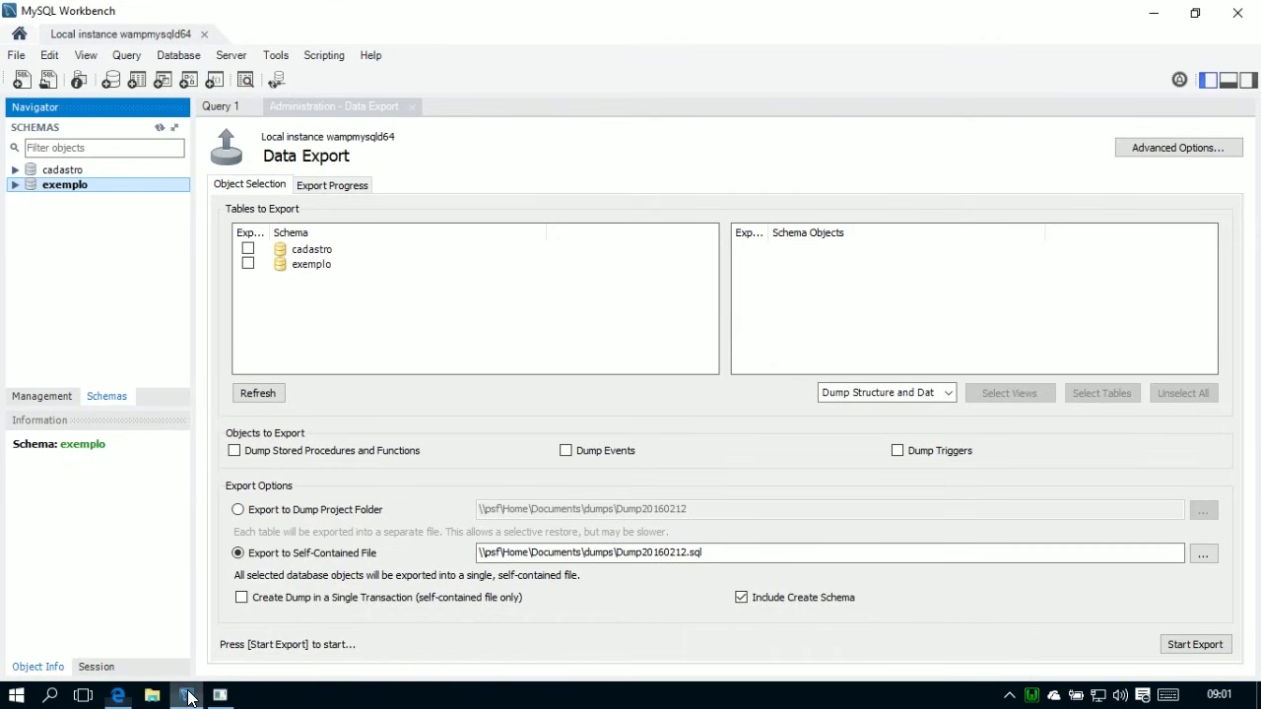
{"action": "left_click", "coordinate": [162, 129]}
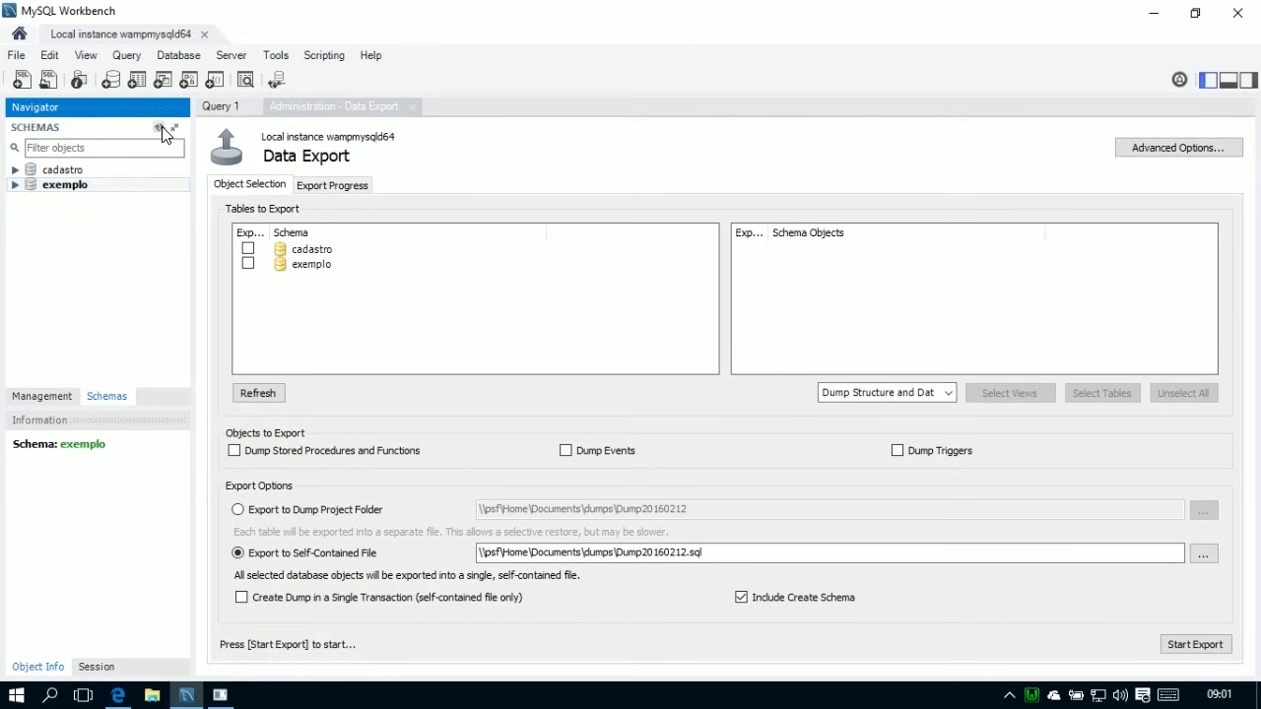